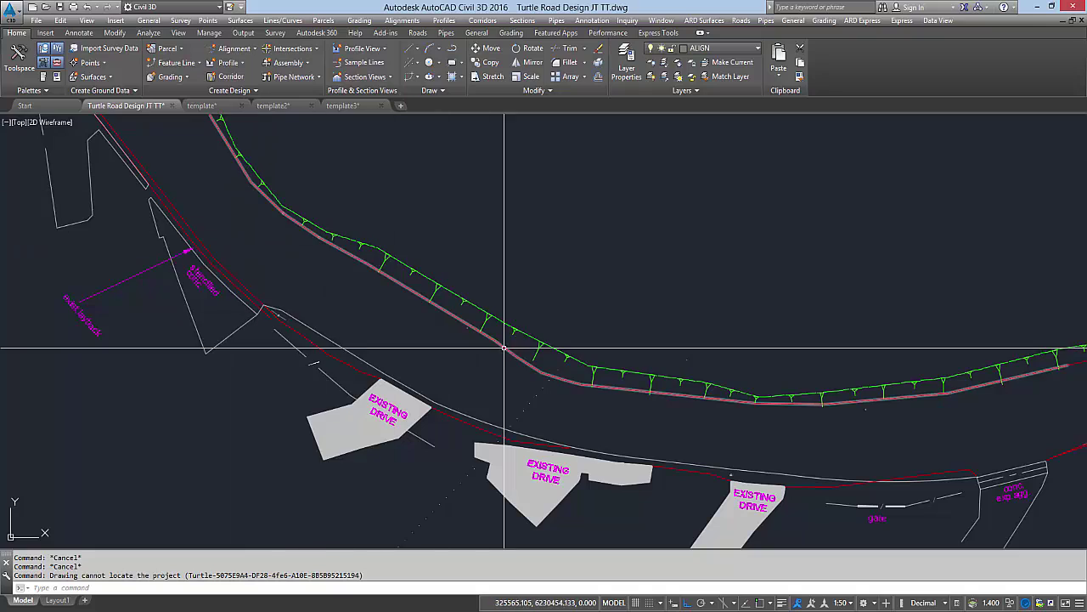
# Thaw the A_NEWeob layer and highlight the edge-of-bitumen polylines along the road
pyautogui.click(714, 48)
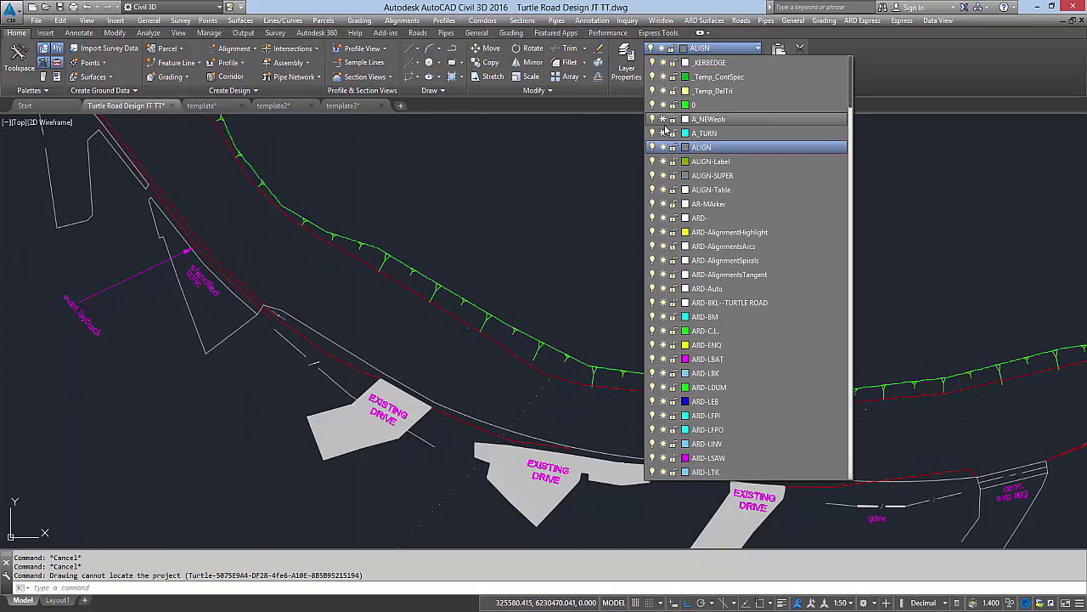
pyautogui.click(663, 120)
pyautogui.click(708, 119)
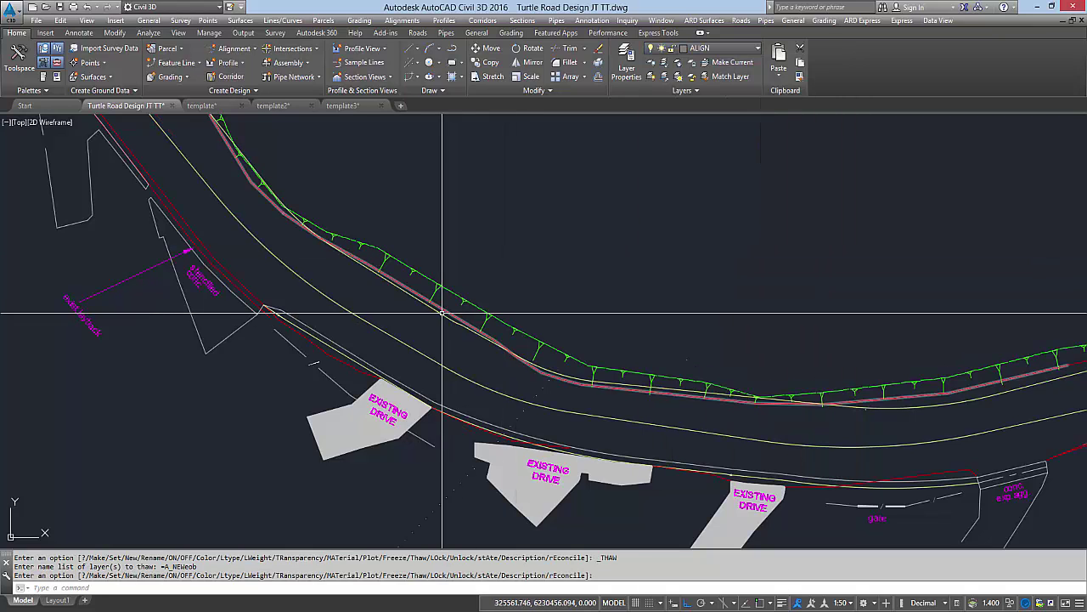
pyautogui.click(261, 308)
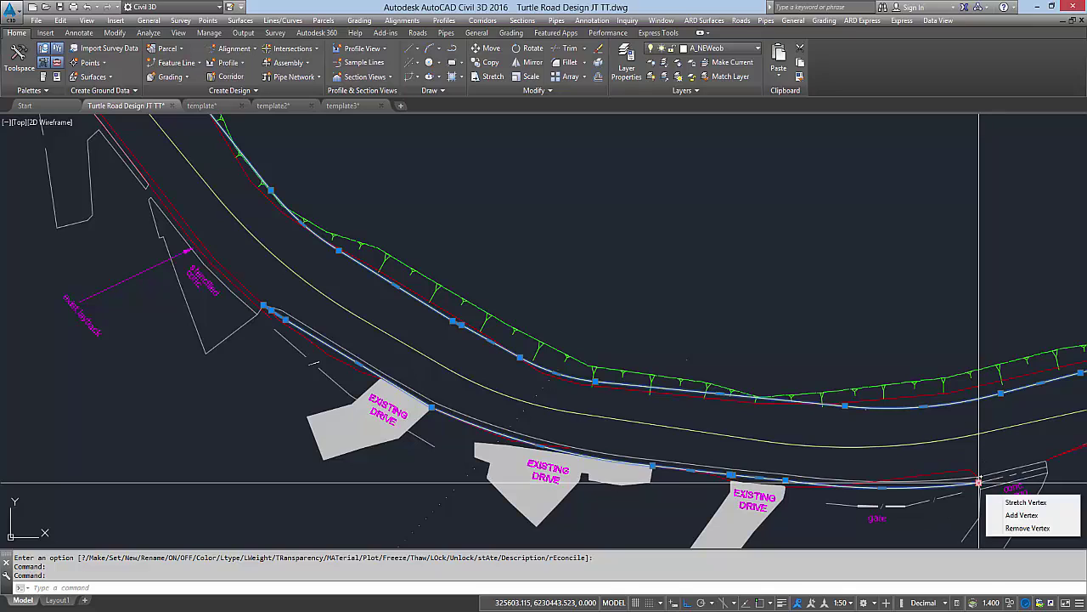
pyautogui.press('Escape')
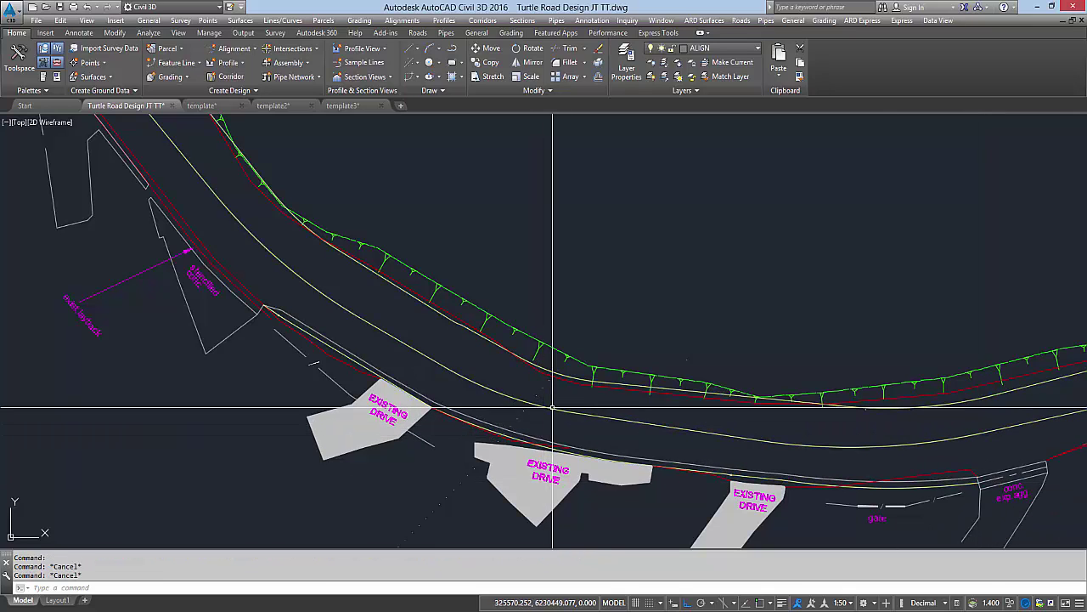
# Thaw the A_TURN layer that holds the new turning area outline
pyautogui.click(718, 49)
pyautogui.scroll(2, 679, 87)
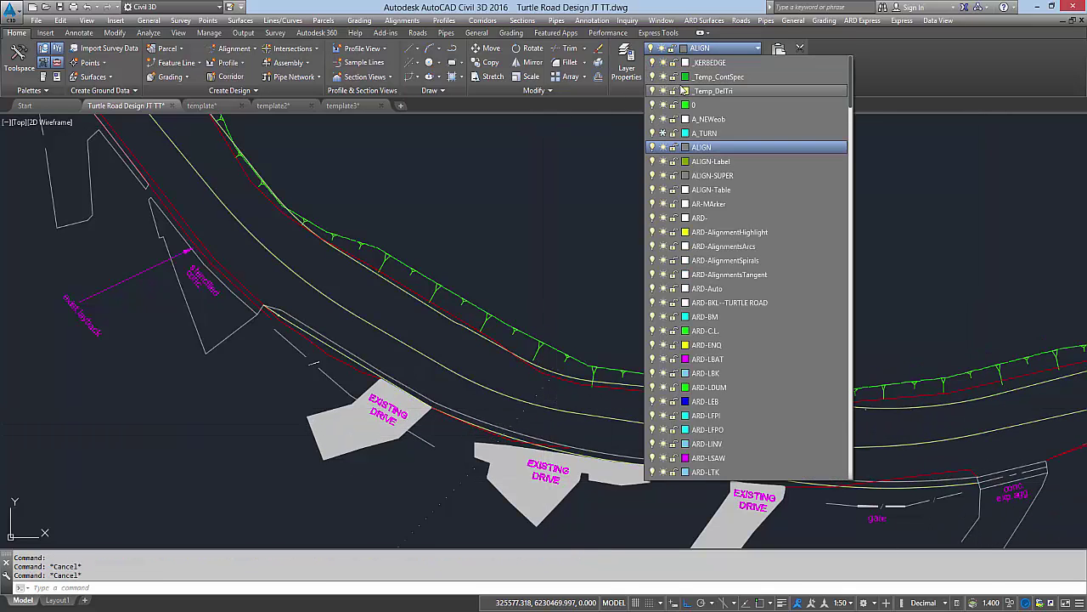
pyautogui.click(664, 134)
pyautogui.click(705, 134)
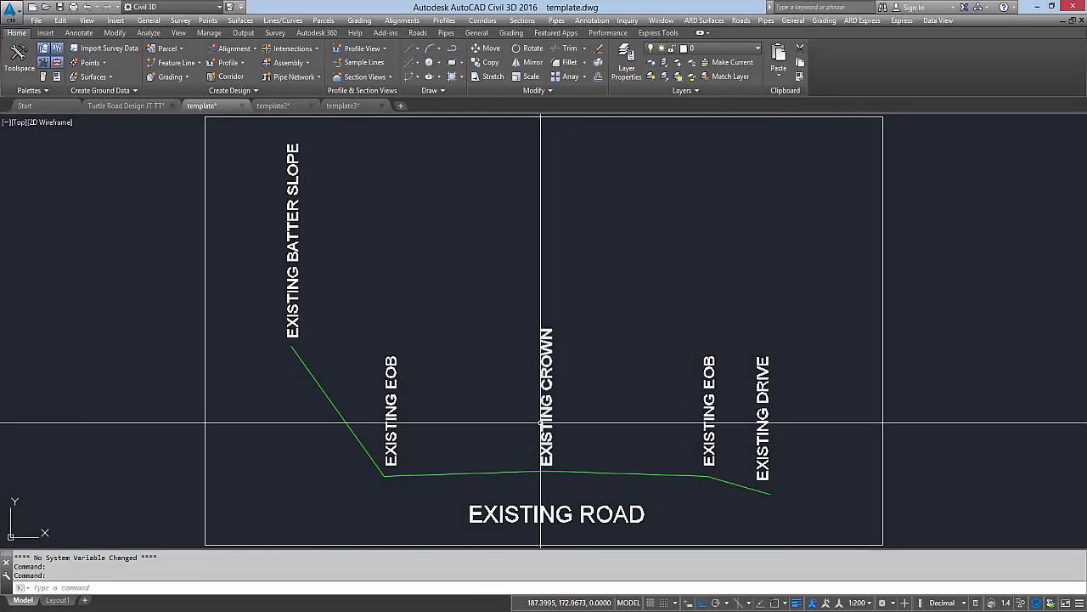
# Examine the crown, edge-of-bitumen and batter slope labels of the existing road section in the template drawing
pyautogui.click(547, 428)
pyautogui.press('Escape')
pyautogui.click(711, 450)
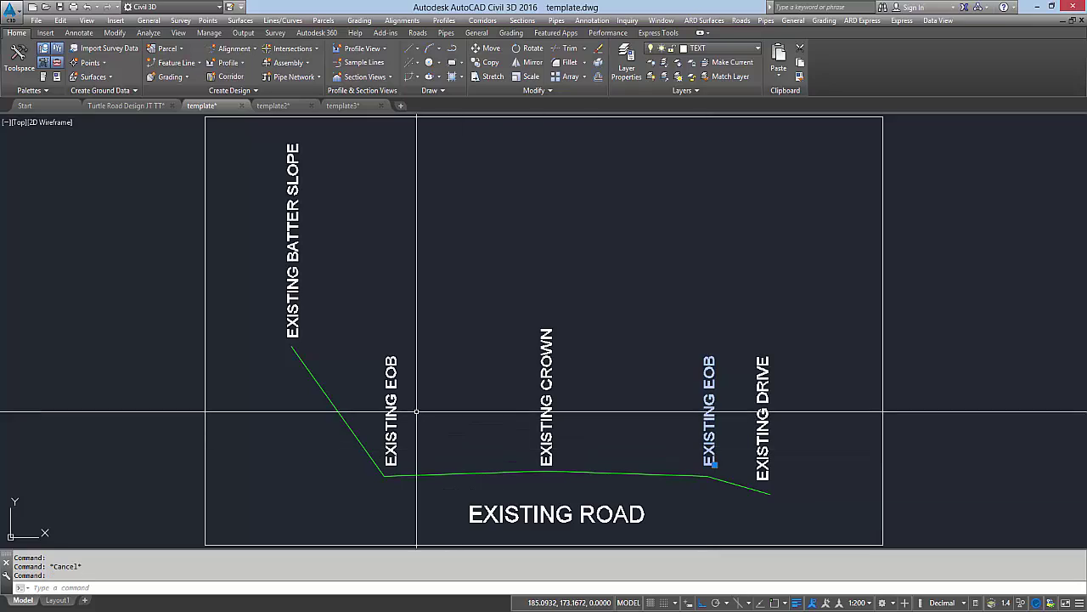
pyautogui.click(391, 411)
pyautogui.press('Escape')
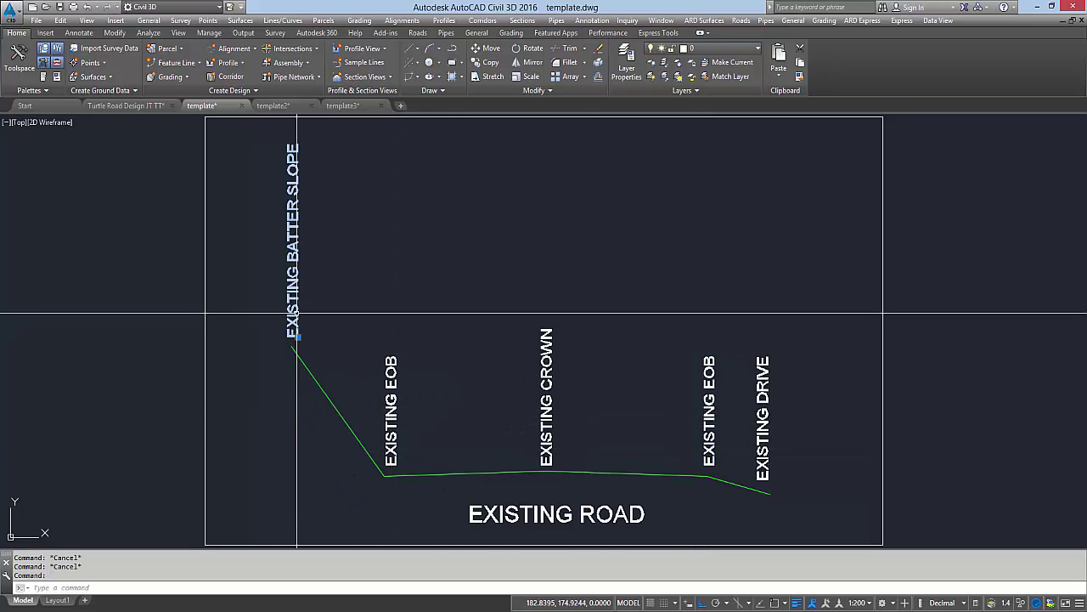
pyautogui.press('Escape')
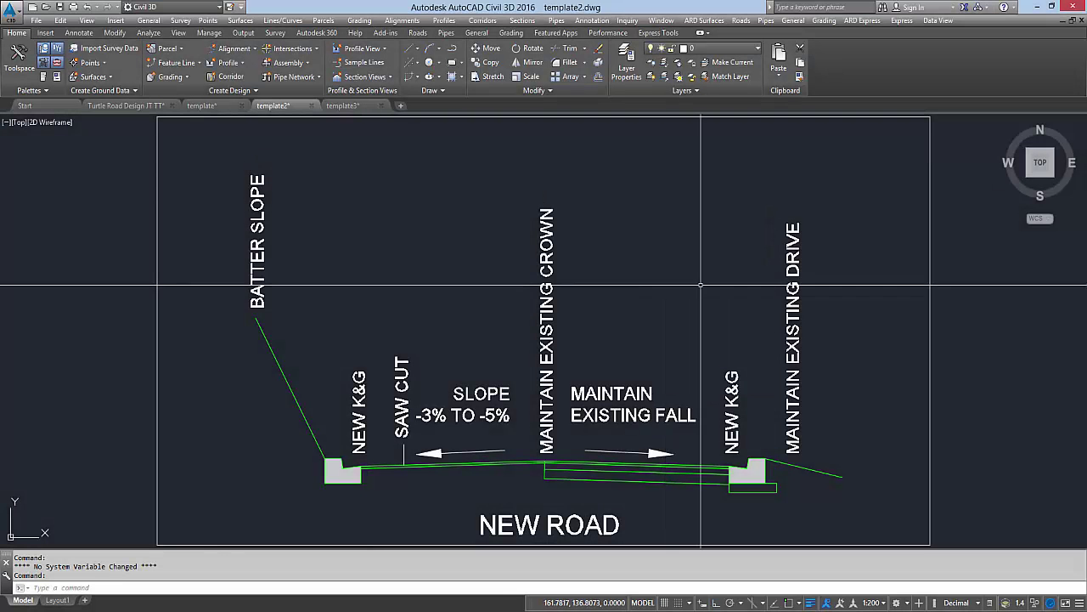
# Examine the crown, fall and slope notes on the new road section in template2 and the turning area section in template3
pyautogui.click(551, 356)
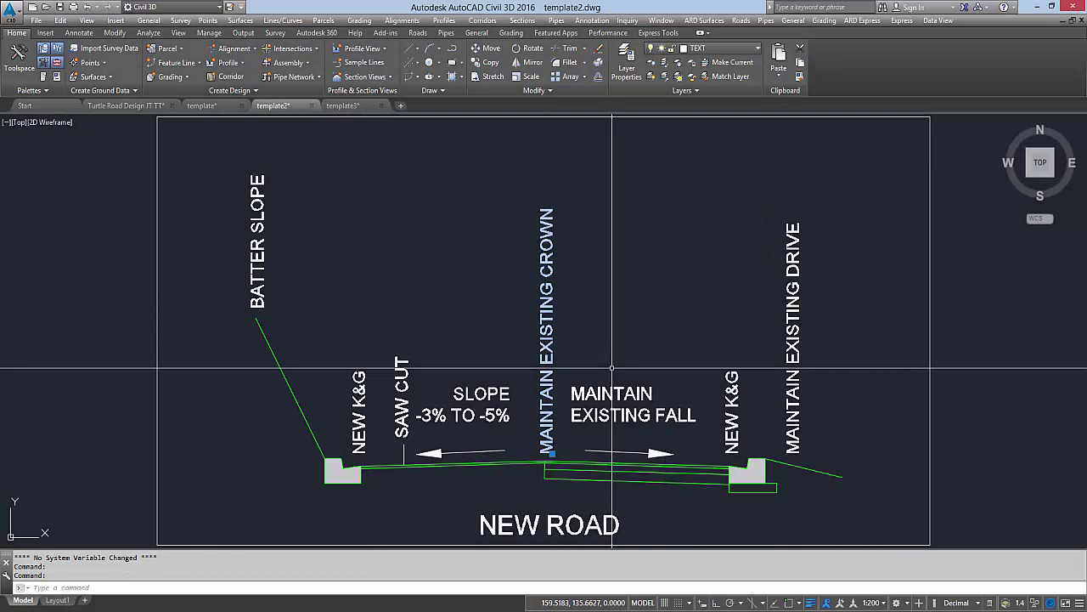
pyautogui.press('Escape')
pyautogui.press('Escape')
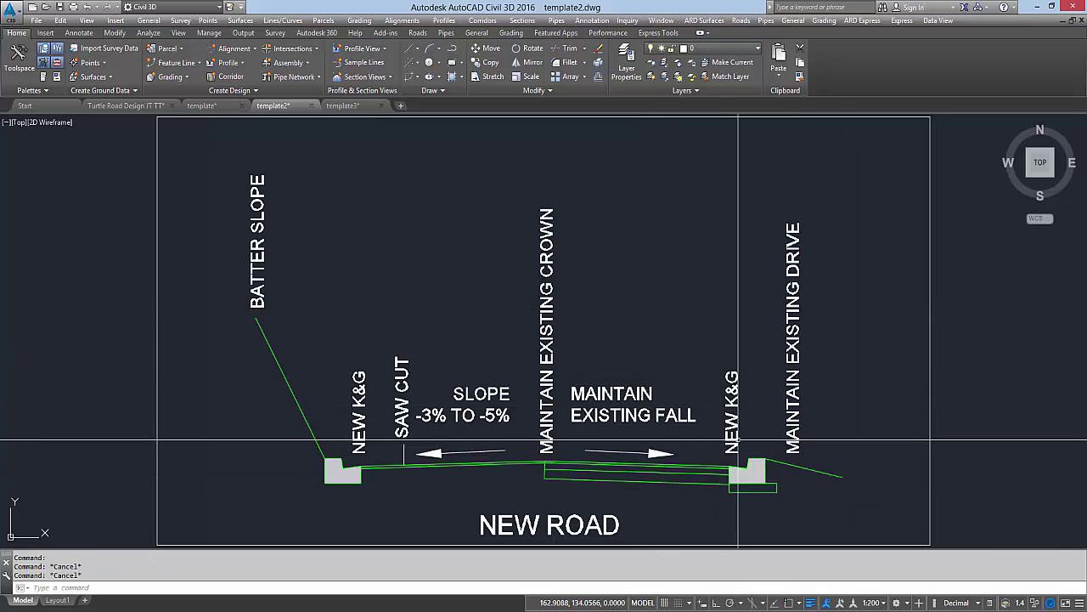
pyautogui.click(674, 416)
pyautogui.press('Escape')
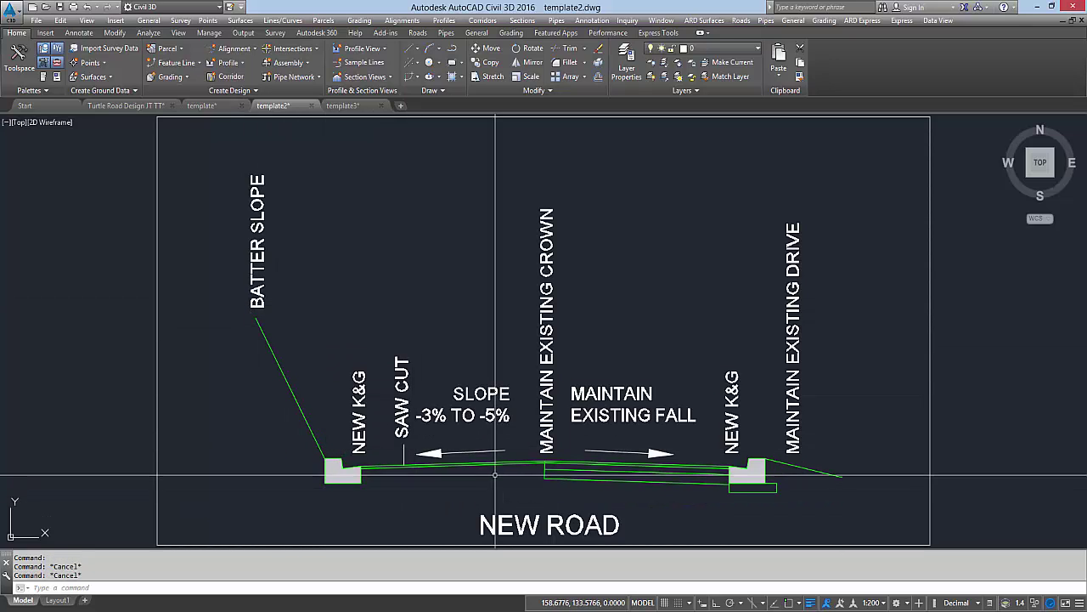
pyautogui.click(502, 417)
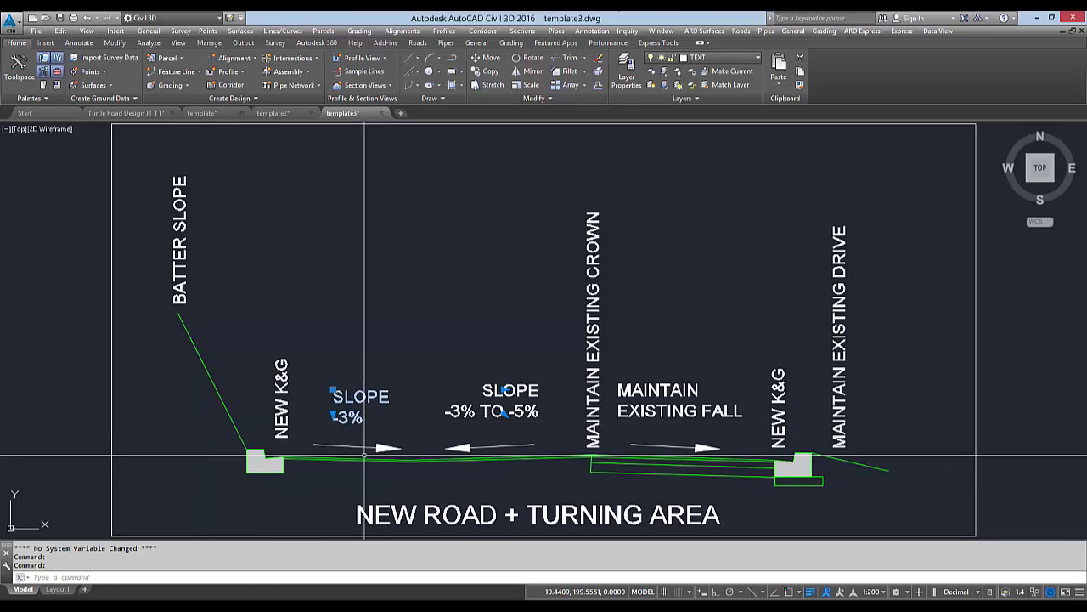
pyautogui.press('Escape')
pyautogui.press('Escape')
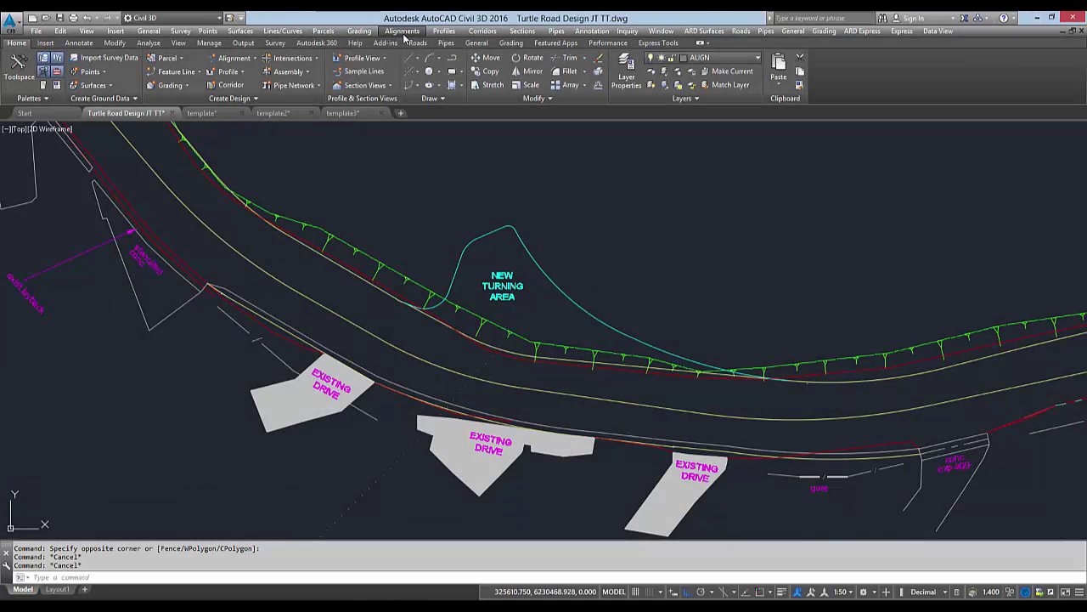
# Create a centreline alignment named Existing Crown from the road's centre polyline in the Turtle Road Design drawing
pyautogui.click(402, 31)
pyautogui.click(409, 58)
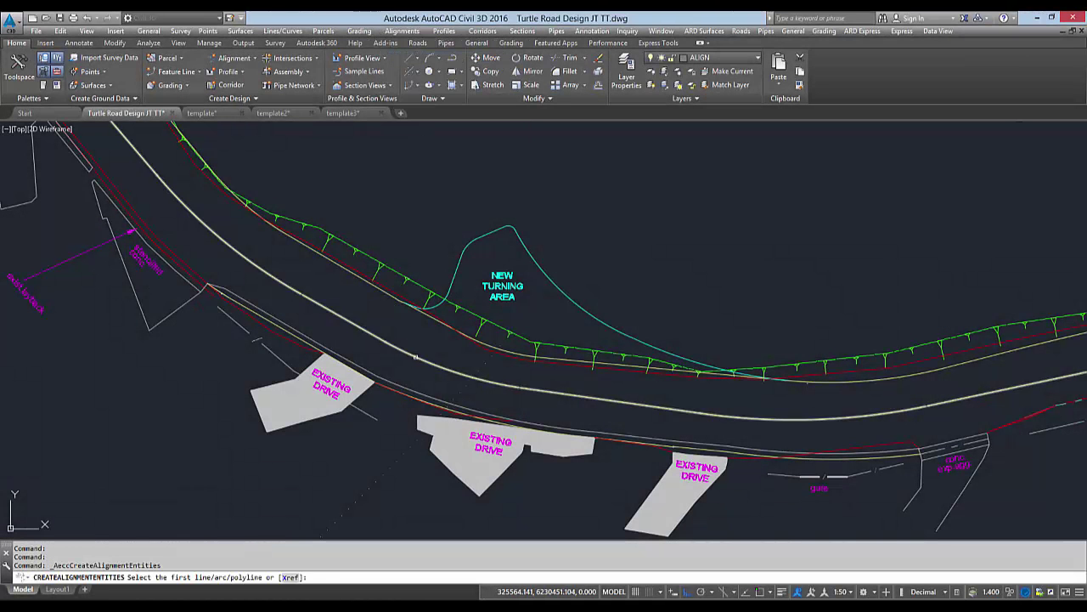
pyautogui.click(414, 346)
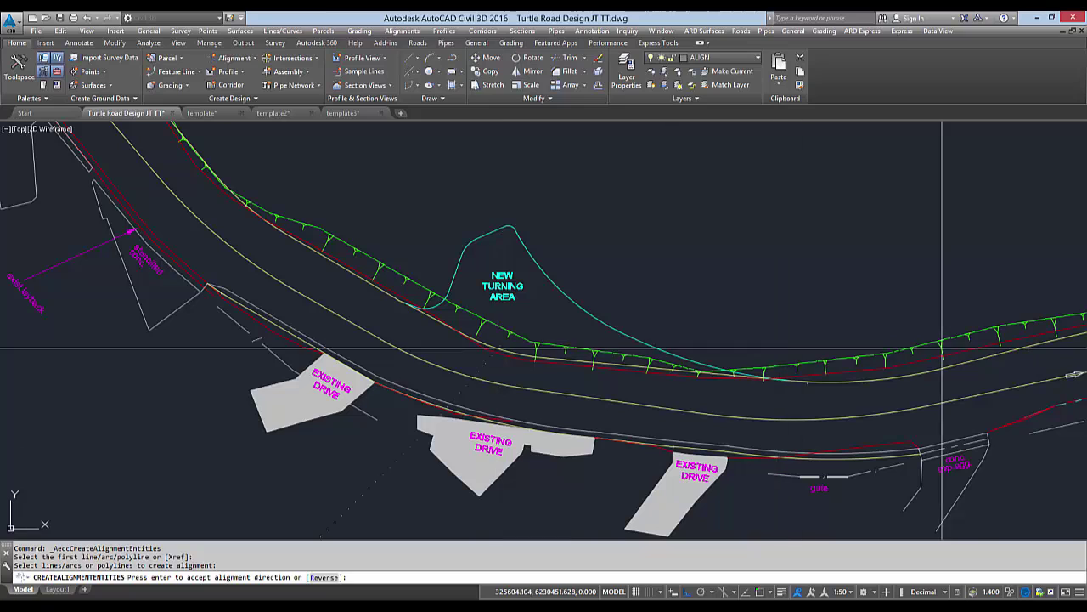
pyautogui.press('Return')
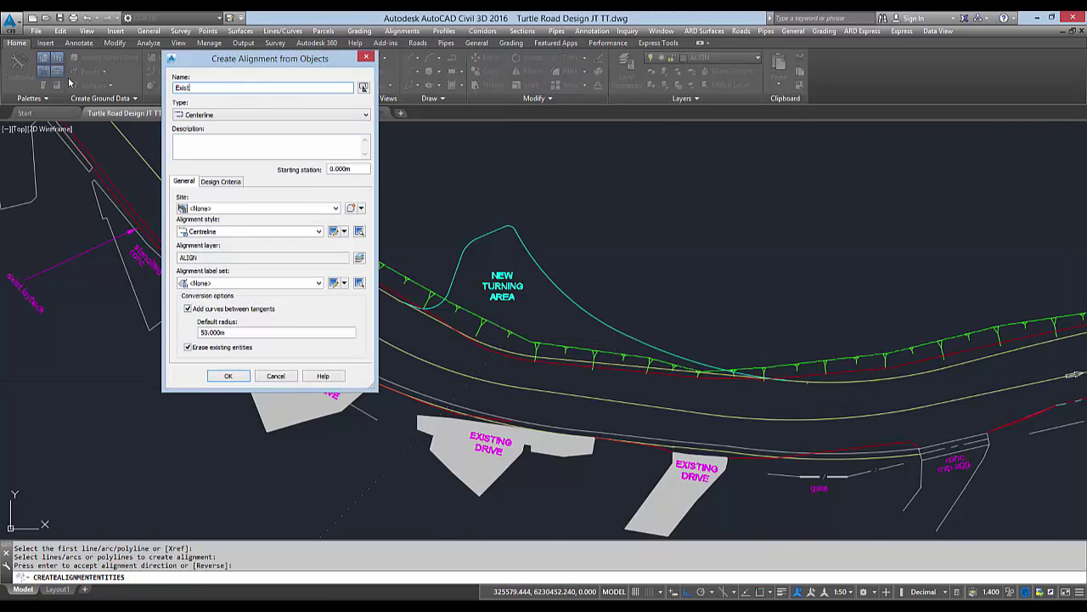
pyautogui.click(224, 374)
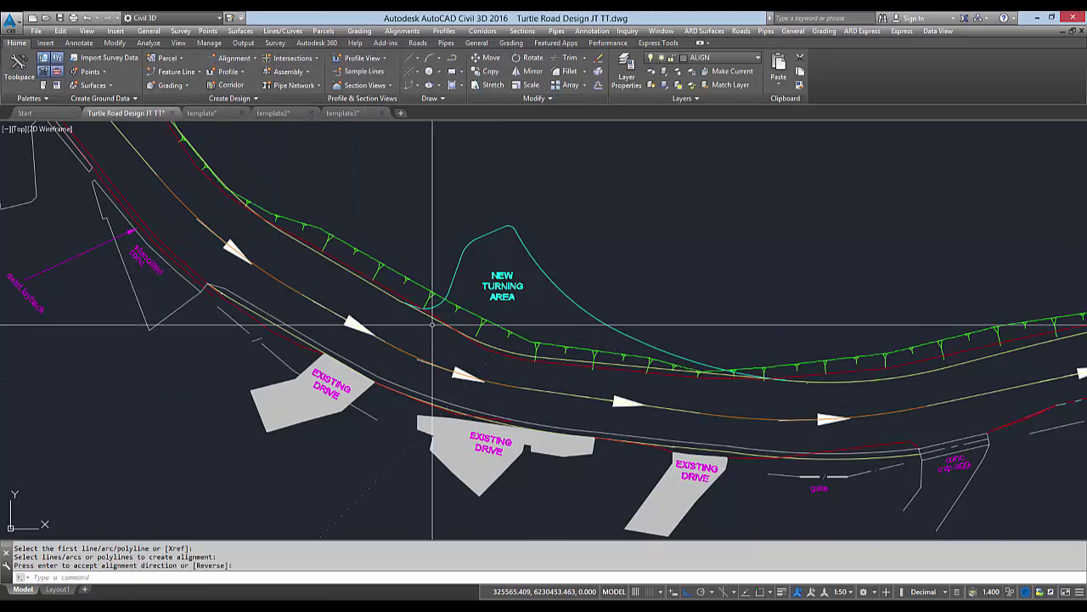
# Create an alignment named Existing LEOB from the edge-of-bitumen polyline on the batter side of the road
pyautogui.press('Return')
pyautogui.press('Return')
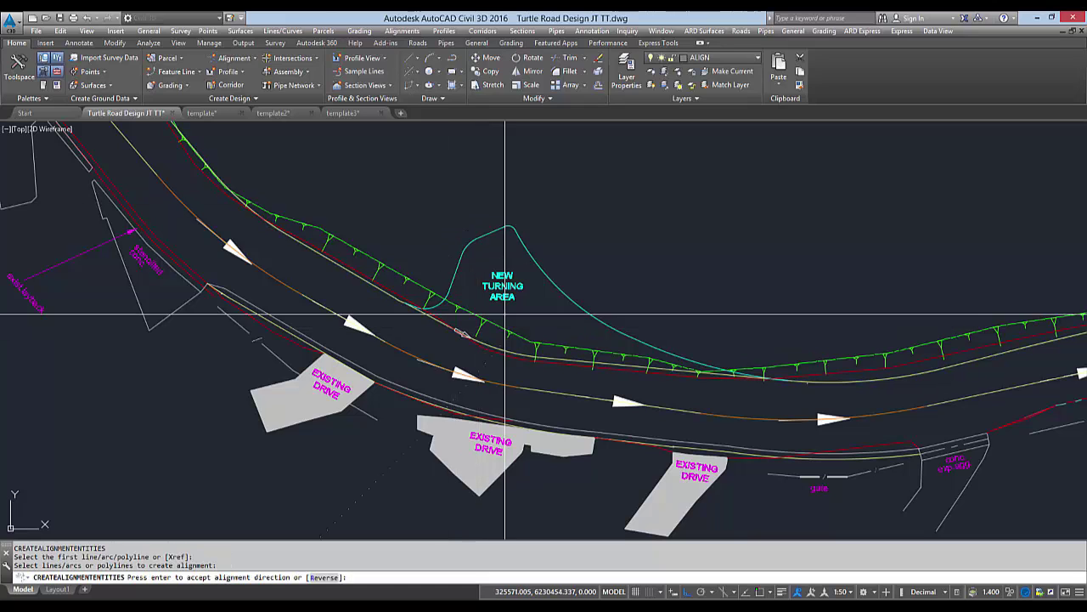
pyautogui.press('Return')
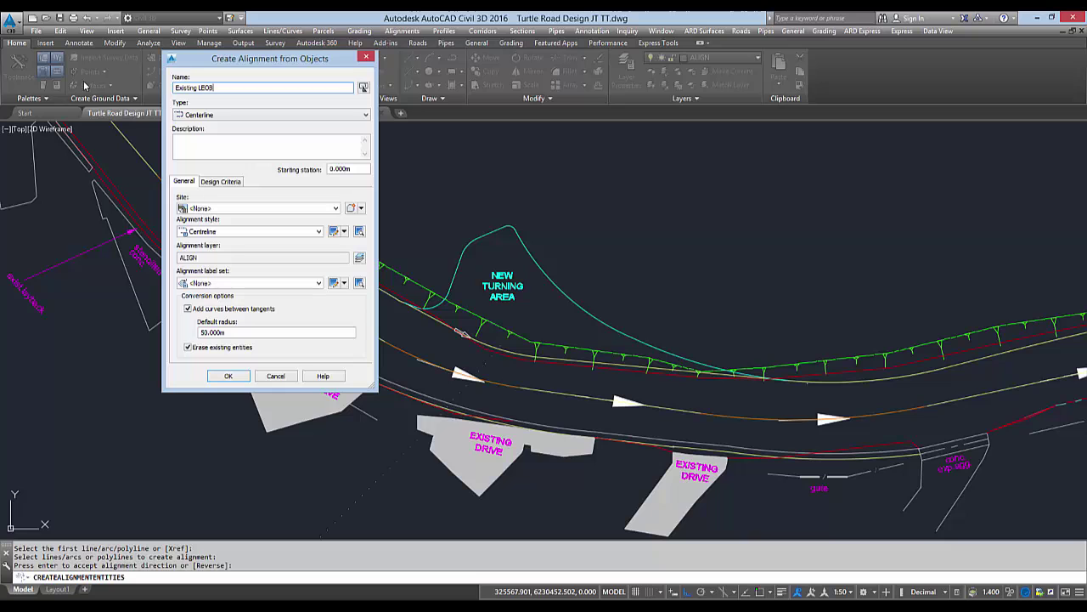
pyautogui.click(229, 379)
# Create an alignment named Existing REOB from the edge-of-bitumen polyline beside the existing drives
pyautogui.press('Return')
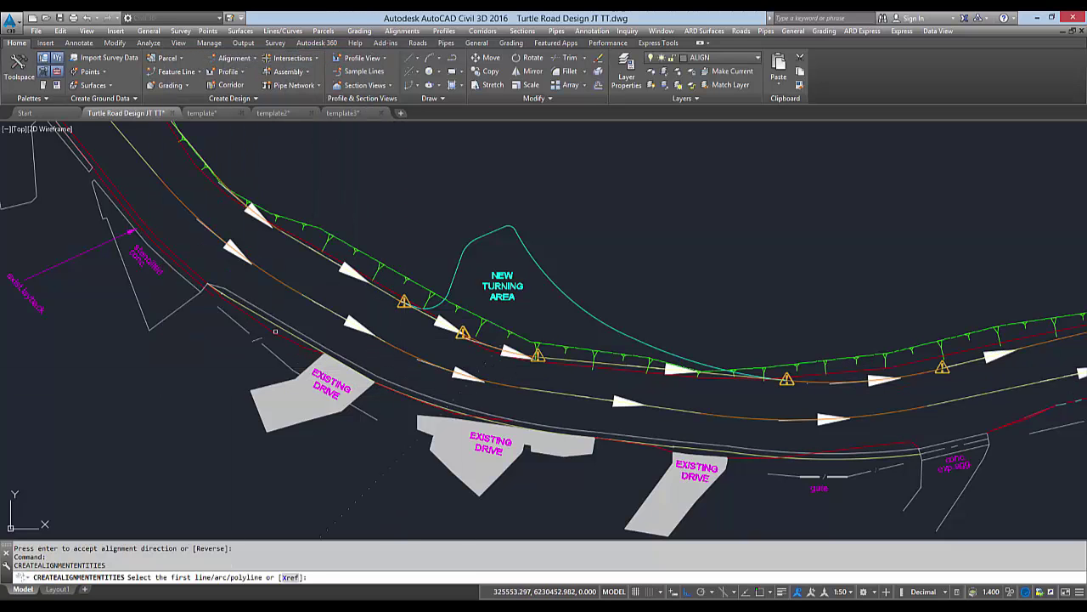
pyautogui.click(393, 374)
pyautogui.press('Return')
pyautogui.press('Return')
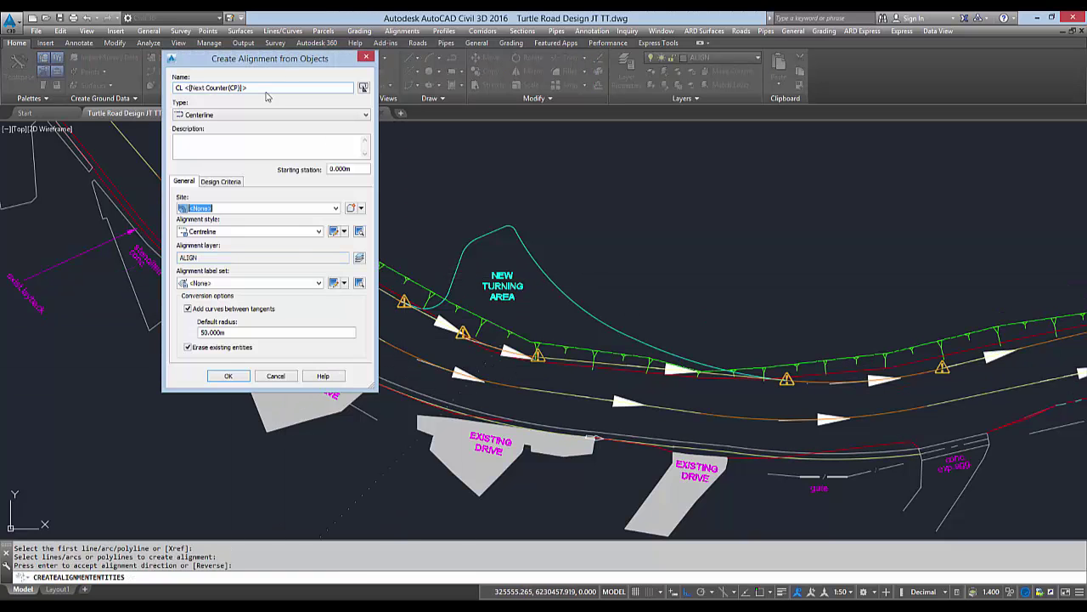
pyautogui.click(225, 377)
# Create an alignment named New Turning Area from the turning area outline
pyautogui.press('Return')
pyautogui.click(553, 432)
pyautogui.press('Return')
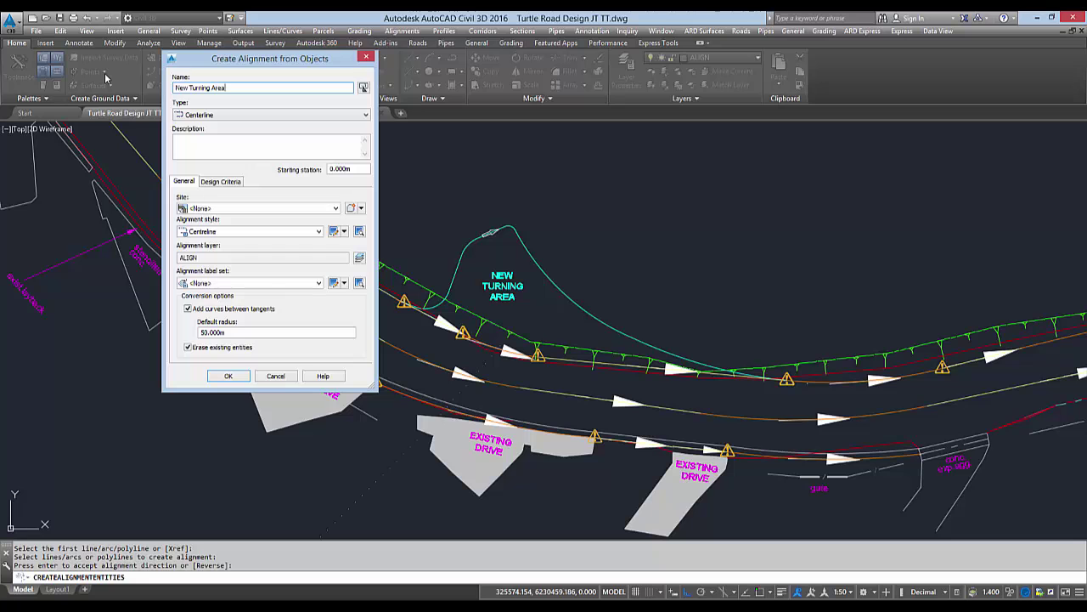
pyautogui.click(228, 375)
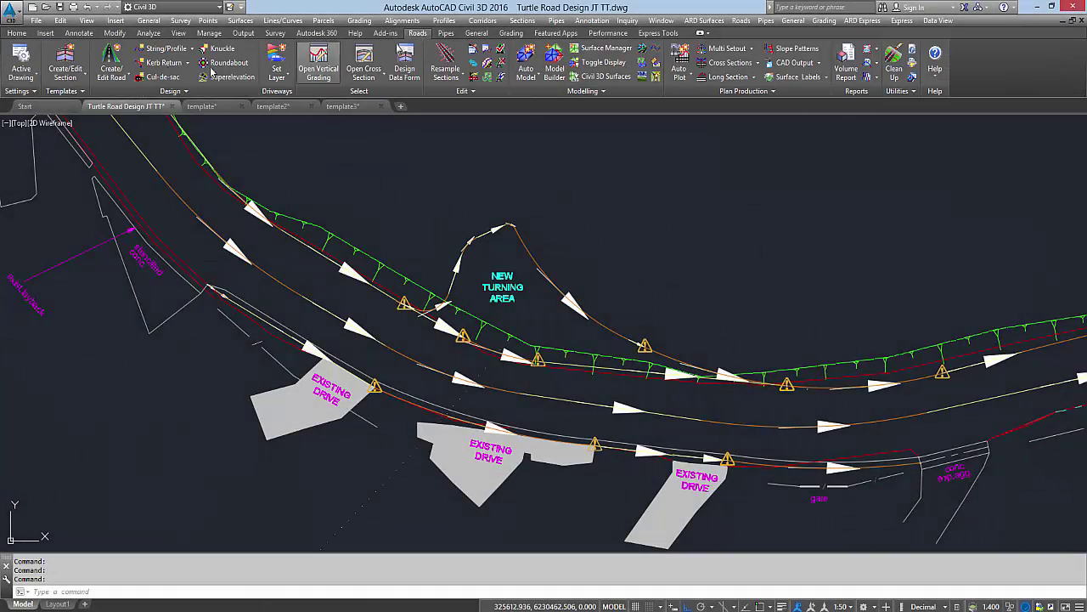
# Review the New Road and New Turning cross-section templates in the template editor
pyautogui.click(66, 65)
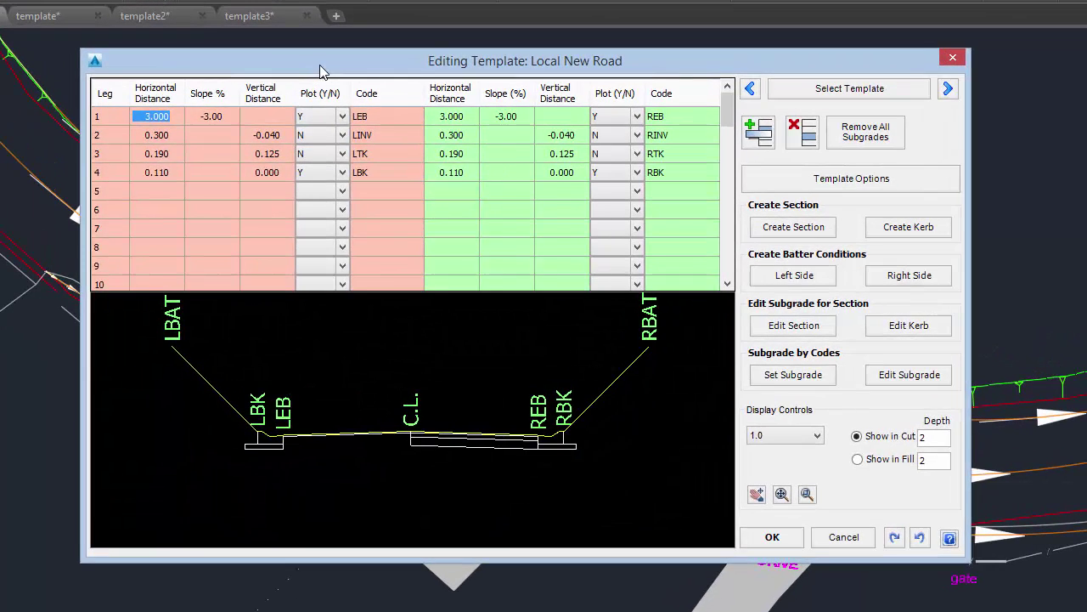
pyautogui.moveTo(319, 64); pyautogui.dragTo(337, 65)
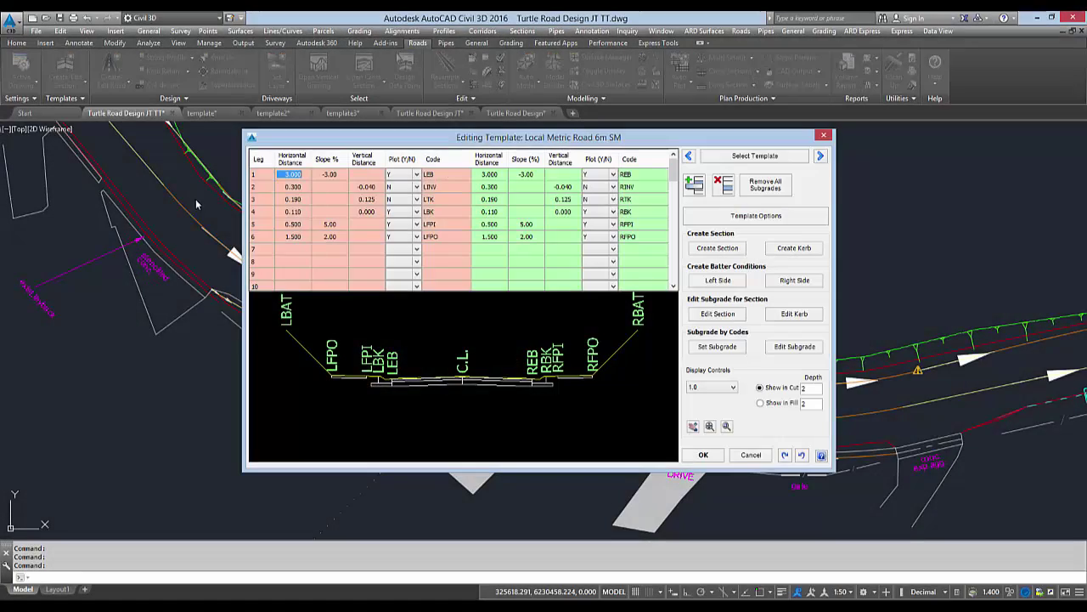
pyautogui.click(255, 257)
pyautogui.moveTo(277, 239); pyautogui.dragTo(277, 263)
pyautogui.click(187, 228)
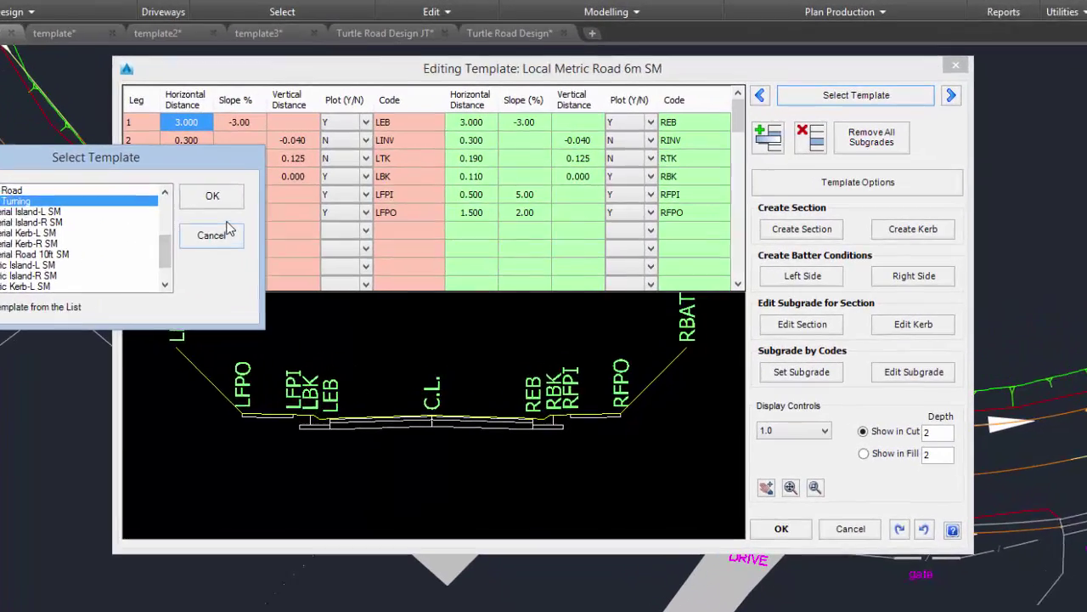
pyautogui.click(309, 225)
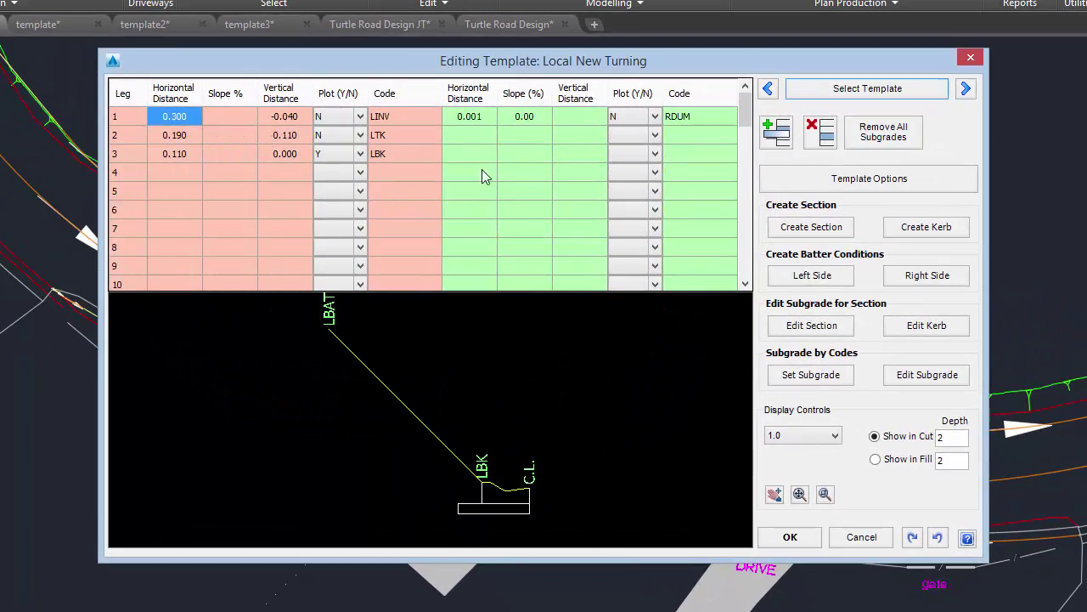
pyautogui.click(790, 536)
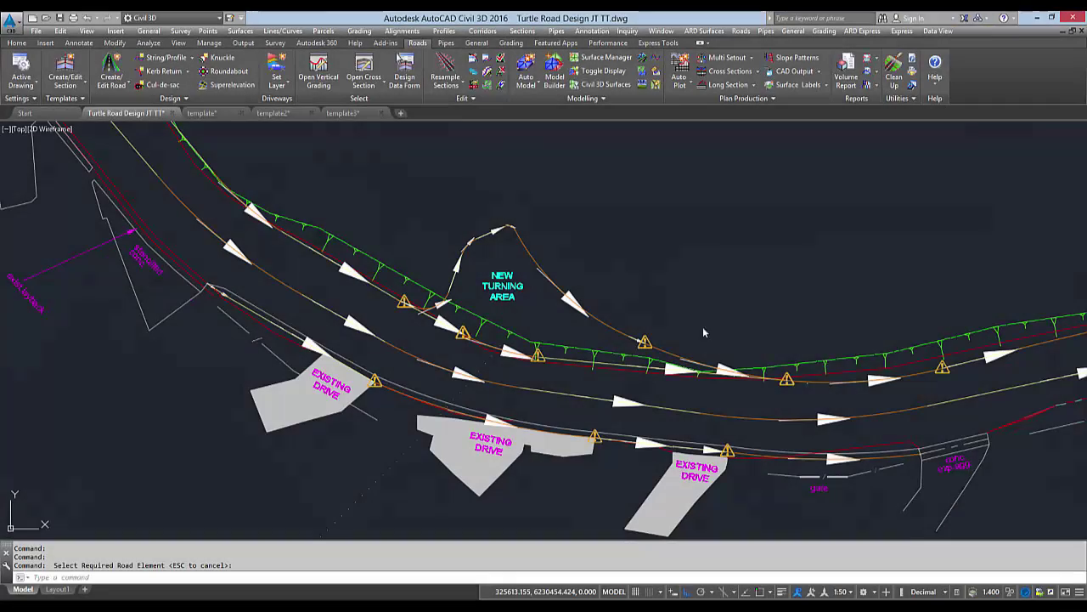
# Create a road on the Existing Crown alignment with the New Road template and NS surface, and close its vertical grading editor
pyautogui.click(111, 75)
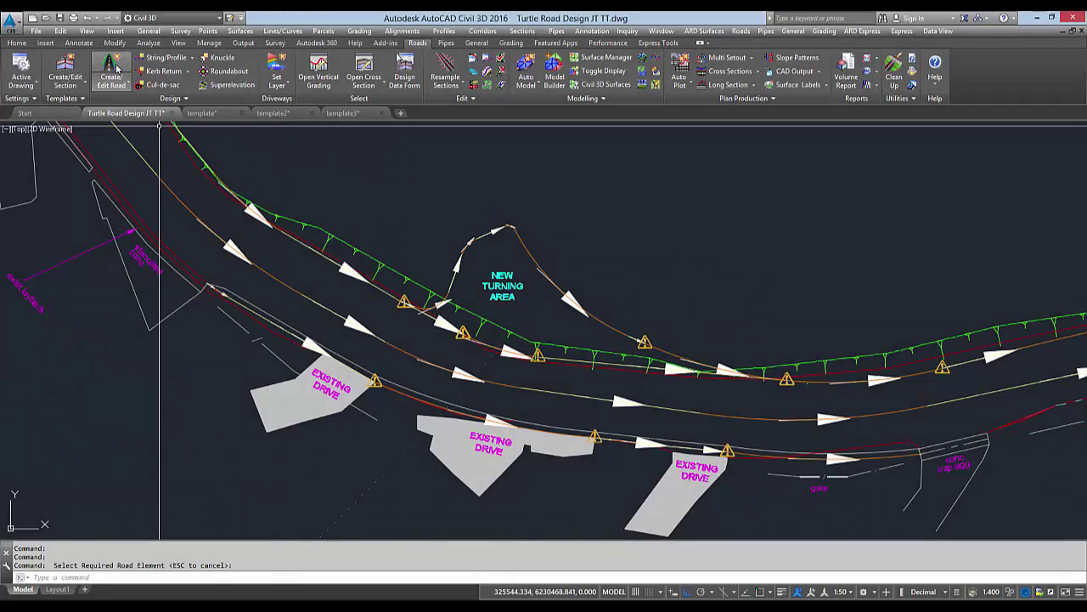
pyautogui.click(328, 323)
pyautogui.click(476, 141)
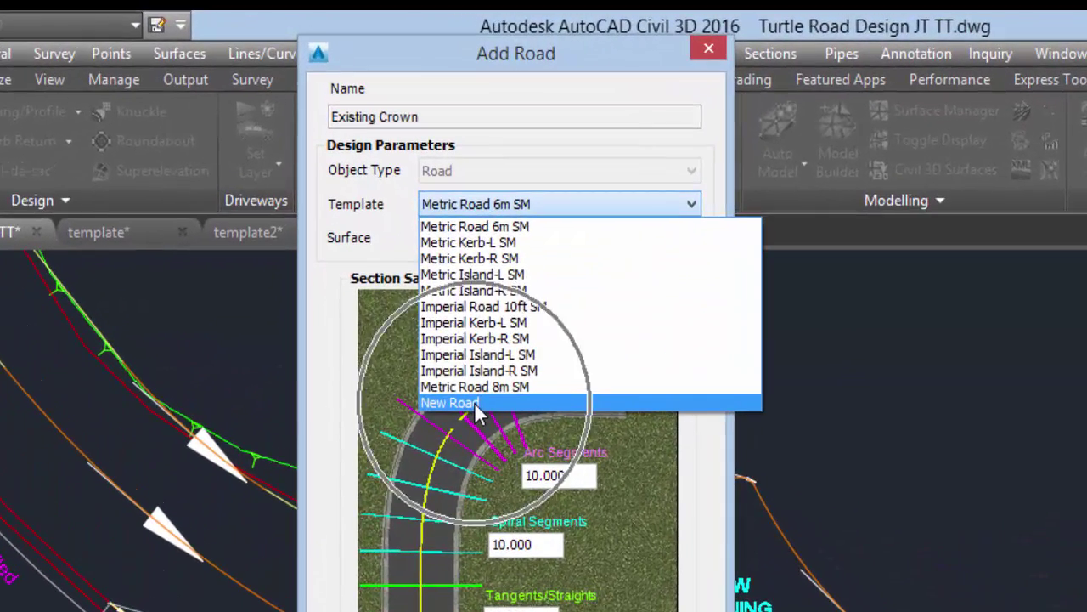
pyautogui.click(474, 402)
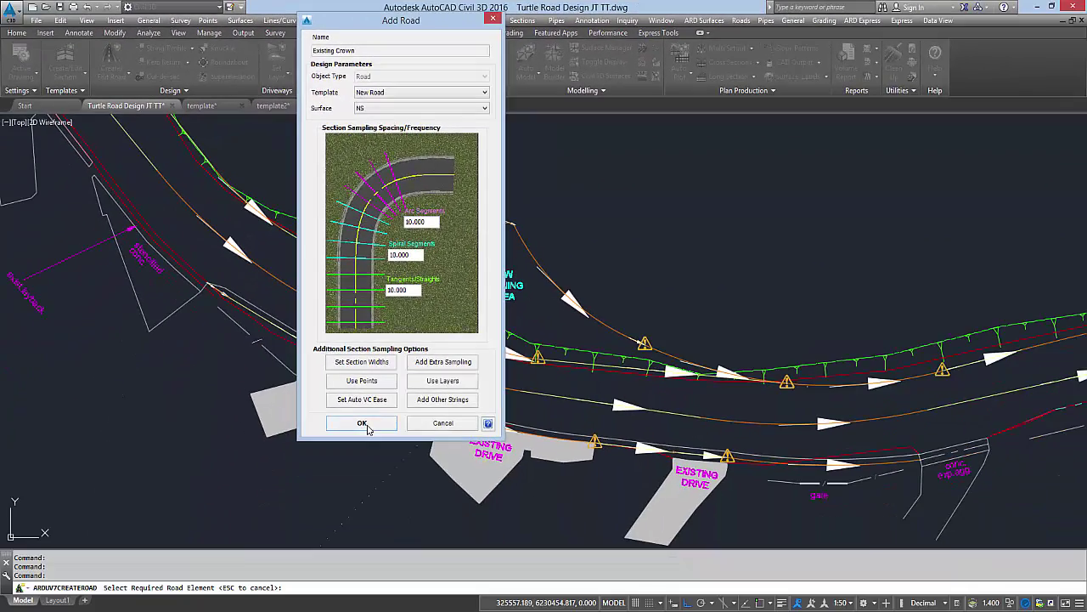
pyautogui.click(363, 423)
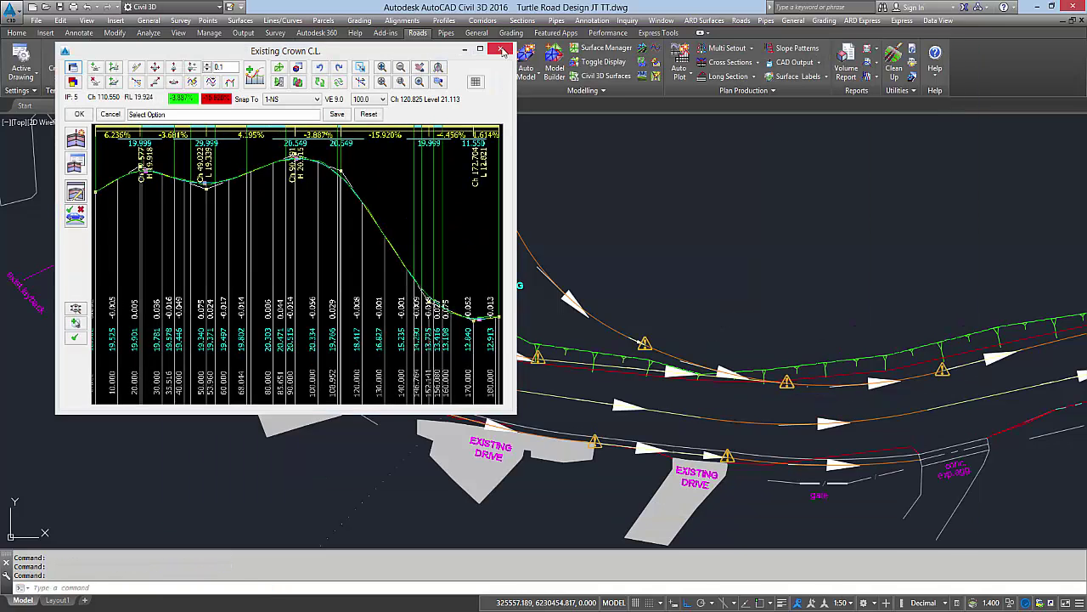
pyautogui.click(503, 51)
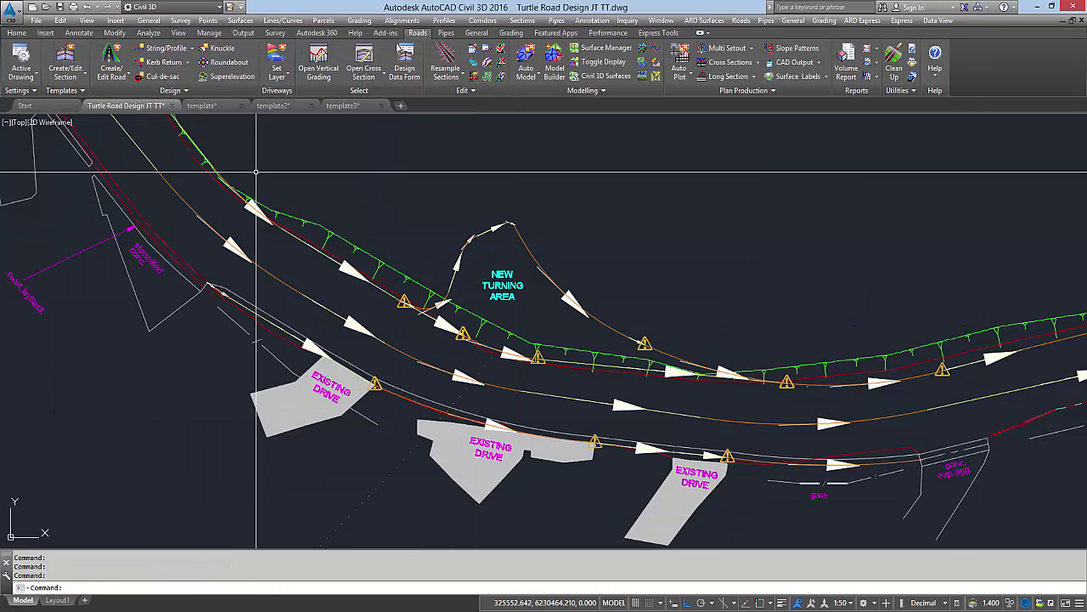
# Create a string profile on the Existing REOB alignment, sampled only at the Existing Crown road's chainages on surface NS, and close its grading editor
pyautogui.click(166, 50)
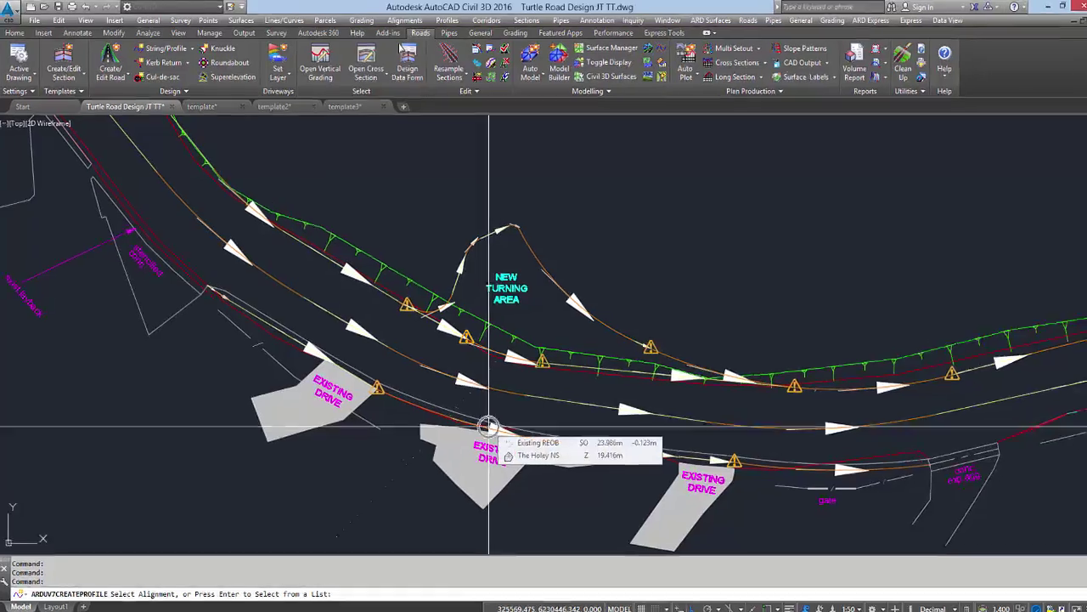
pyautogui.click(488, 424)
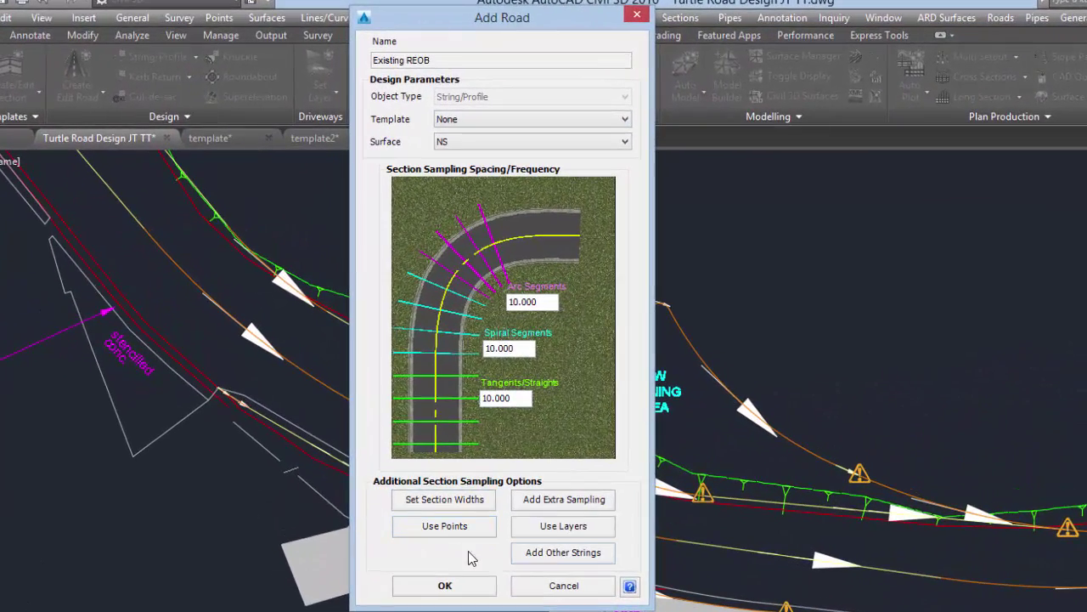
pyautogui.click(564, 553)
pyautogui.click(436, 218)
pyautogui.click(438, 236)
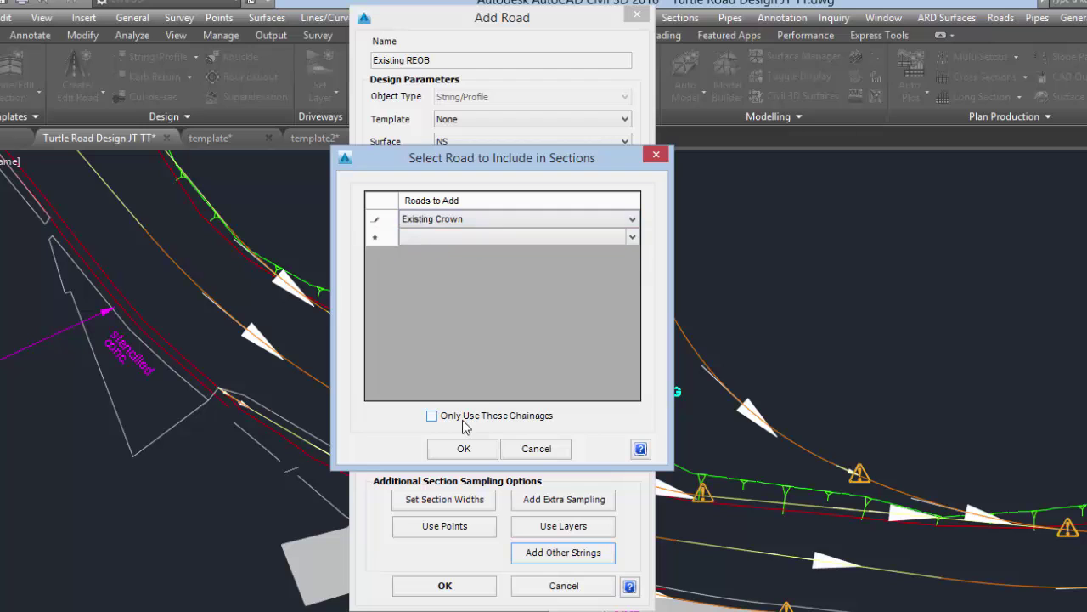
pyautogui.click(432, 416)
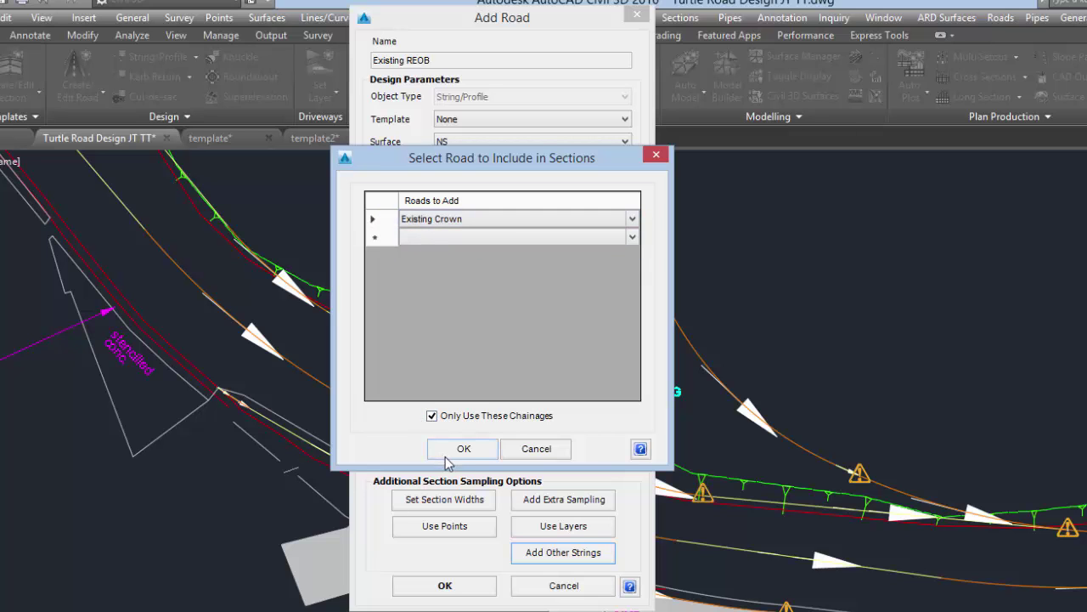
pyautogui.click(450, 451)
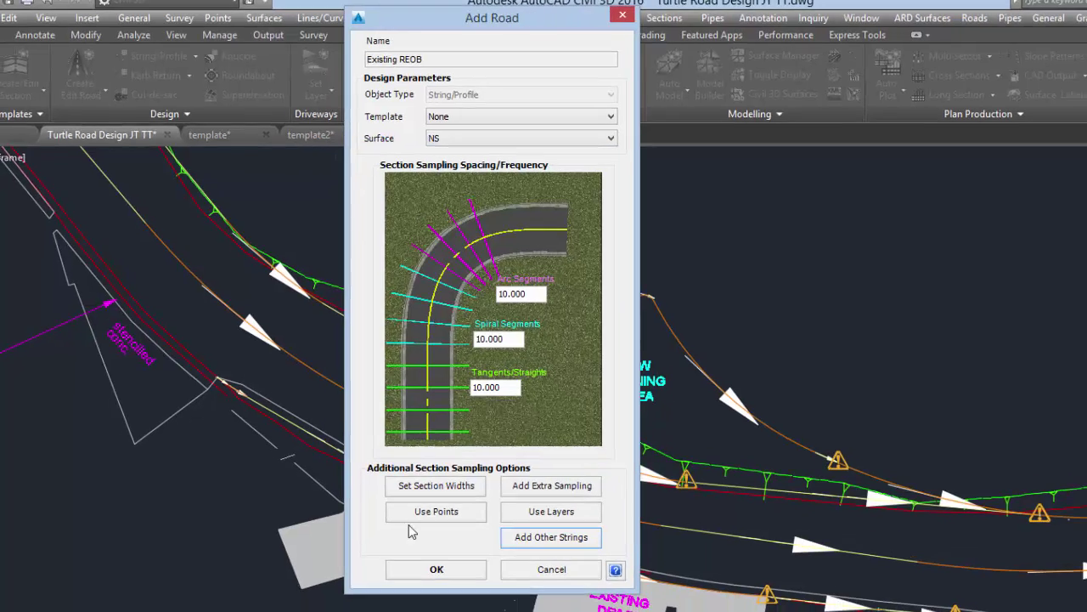
pyautogui.click(445, 585)
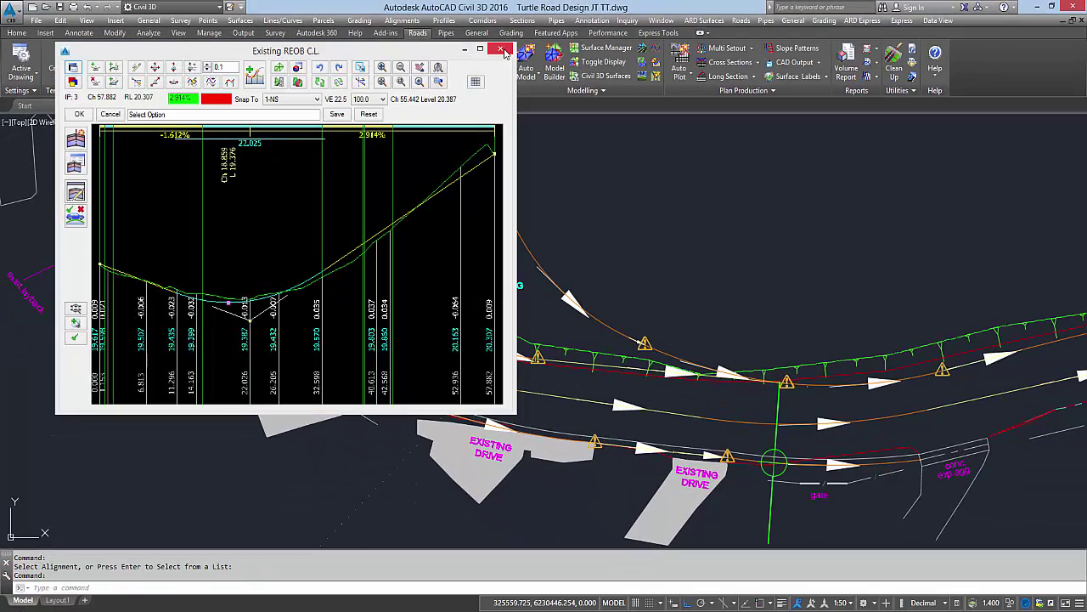
pyautogui.click(503, 51)
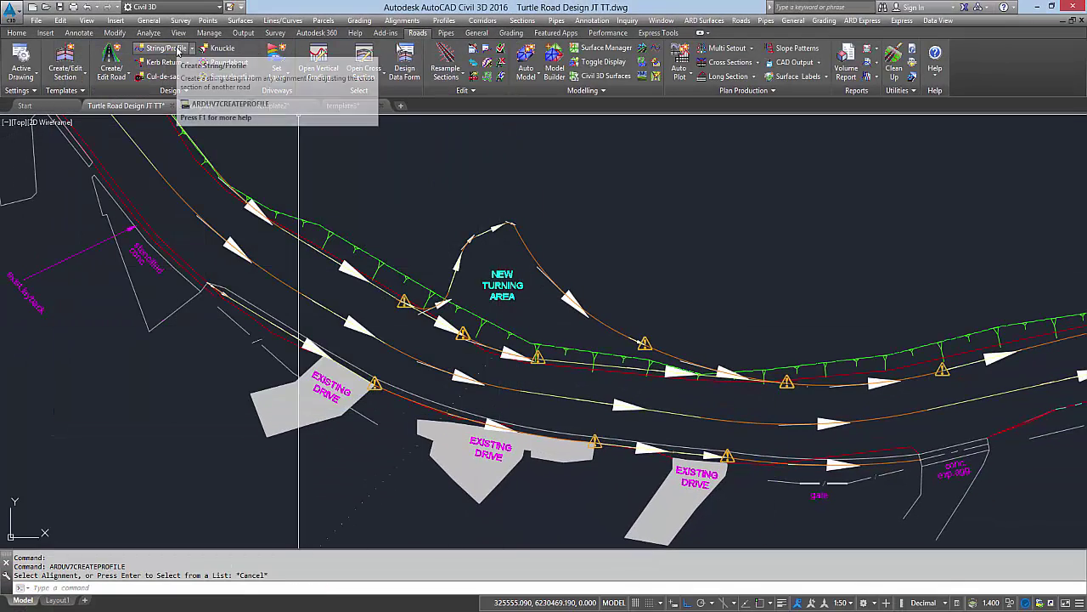
# Create a string profile on the Existing LEOB alignment, using only the Existing Crown road's chainages and surface NS, and close its grading editor
pyautogui.click(178, 50)
pyautogui.click(493, 347)
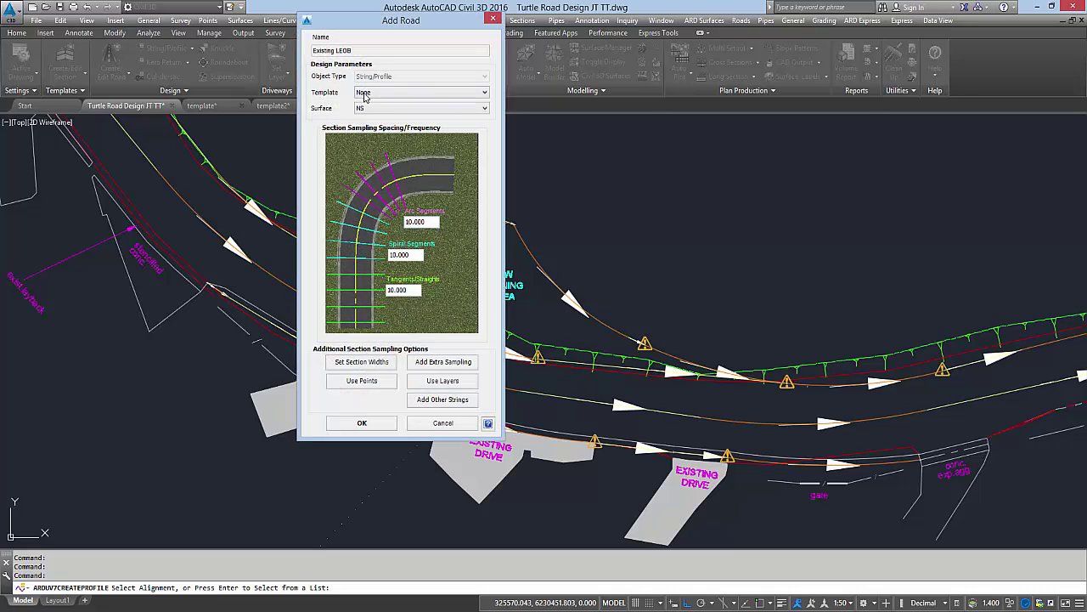
pyautogui.click(443, 399)
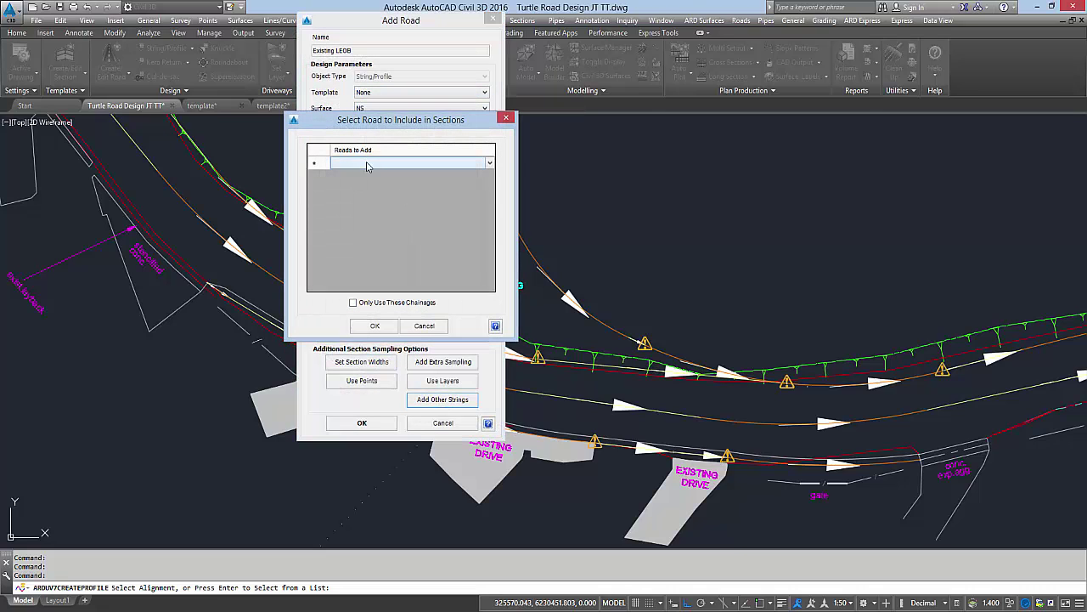
pyautogui.click(367, 163)
pyautogui.click(355, 174)
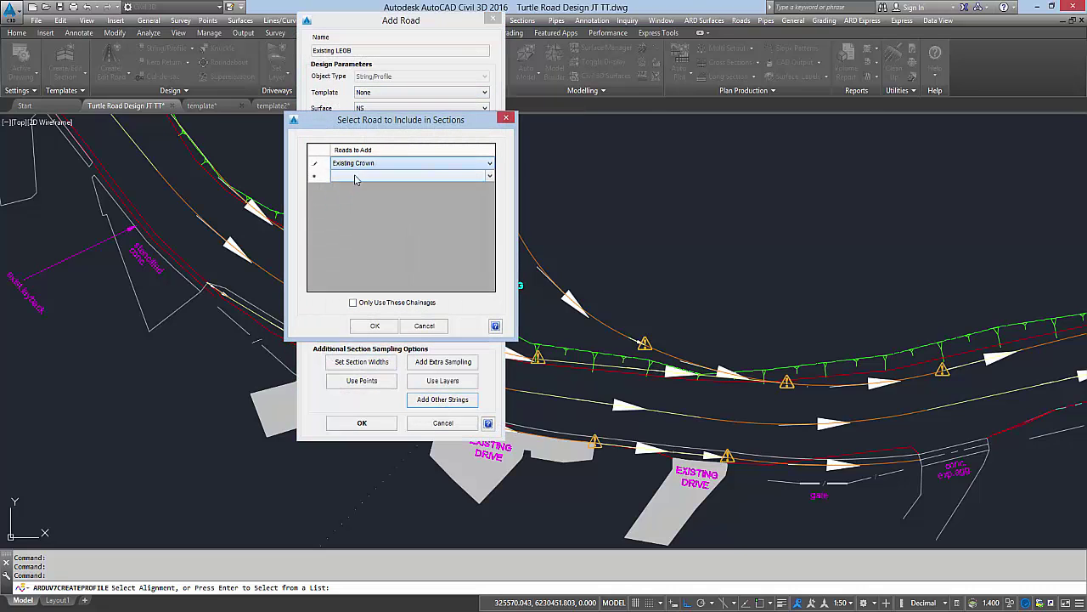
pyautogui.click(353, 302)
pyautogui.click(374, 326)
pyautogui.click(362, 422)
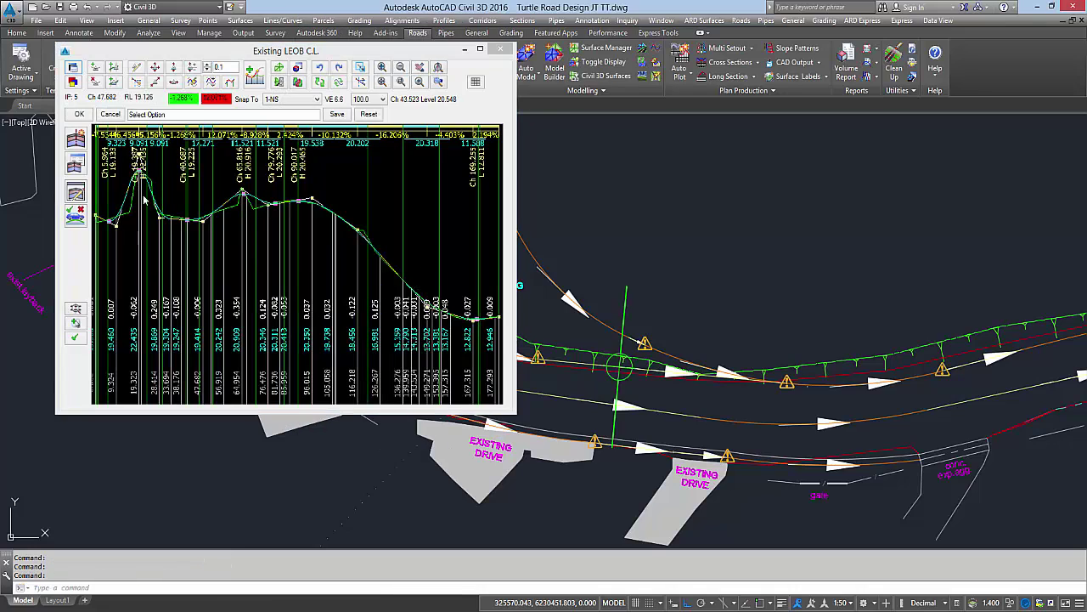
pyautogui.click(502, 50)
# Create a New Turning Area string profile with arc and tangent sampling of 1, include the Existing Crown road, and close its grading editor
pyautogui.moveTo(443, 235); pyautogui.dragTo(413, 247, button='middle')
pyautogui.press('Return')
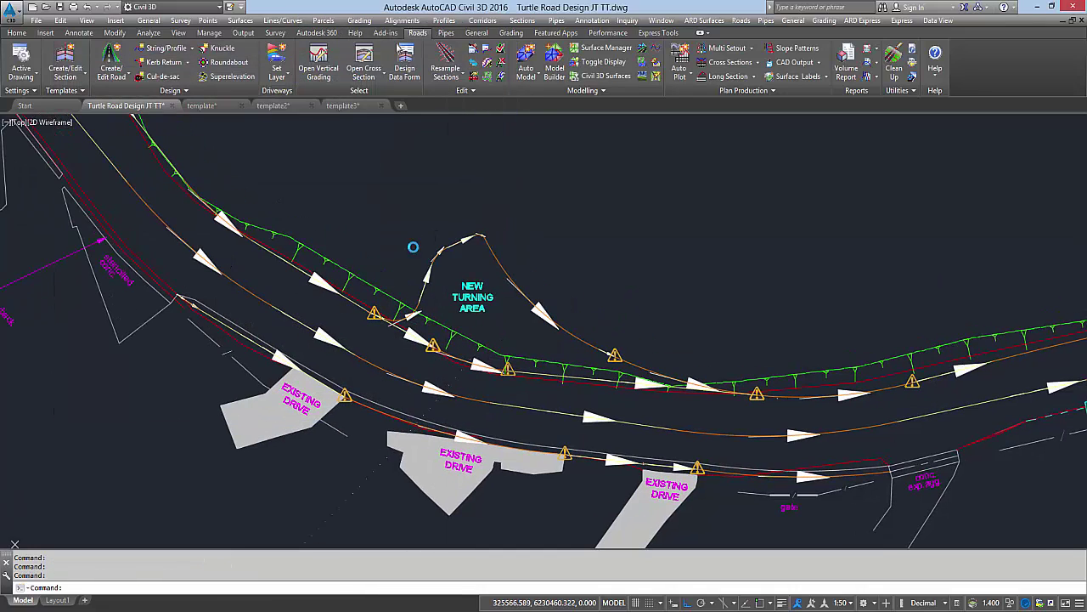
pyautogui.press('Escape')
pyautogui.click(161, 48)
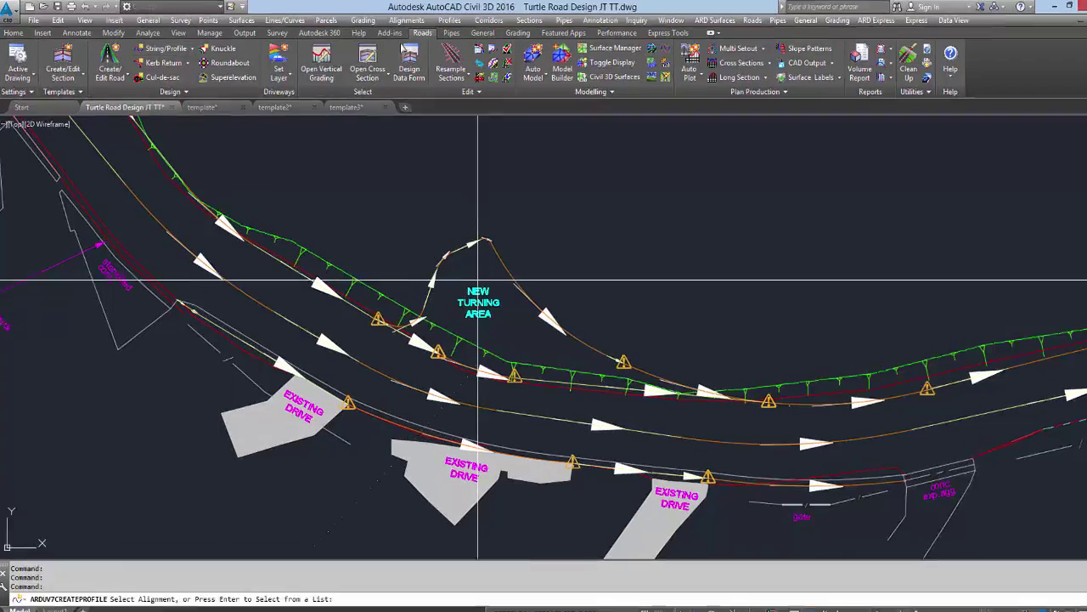
pyautogui.click(587, 337)
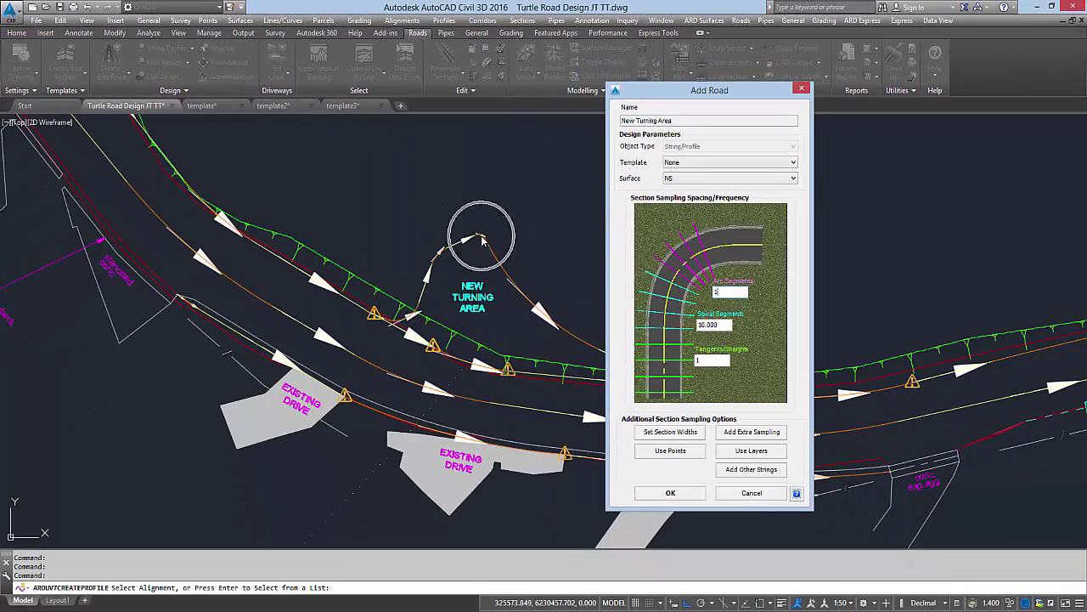
pyautogui.click(751, 469)
pyautogui.click(663, 233)
pyautogui.click(665, 242)
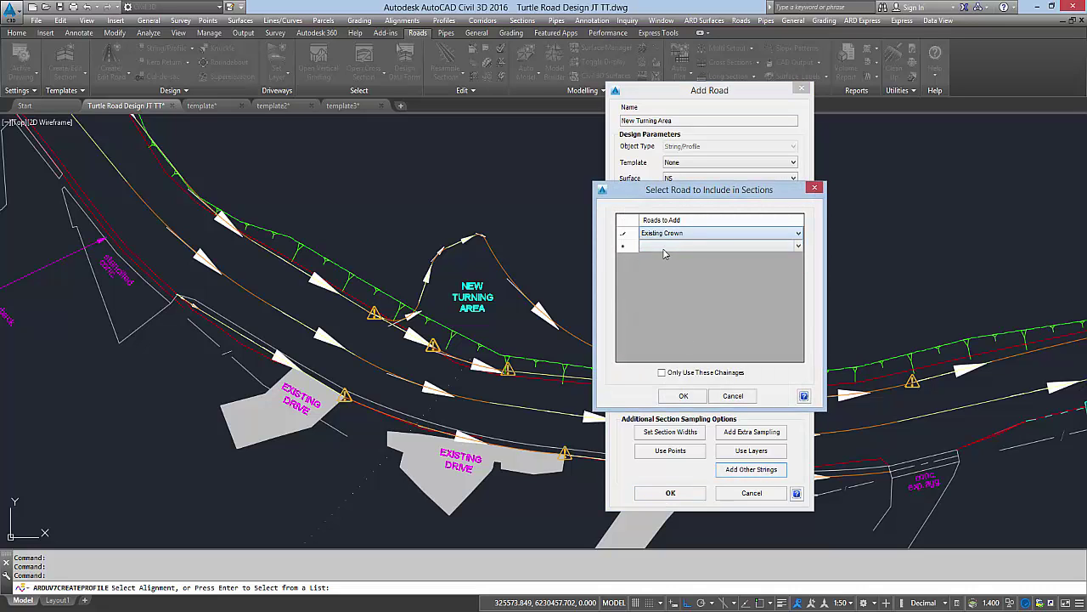
pyautogui.click(683, 395)
pyautogui.click(671, 493)
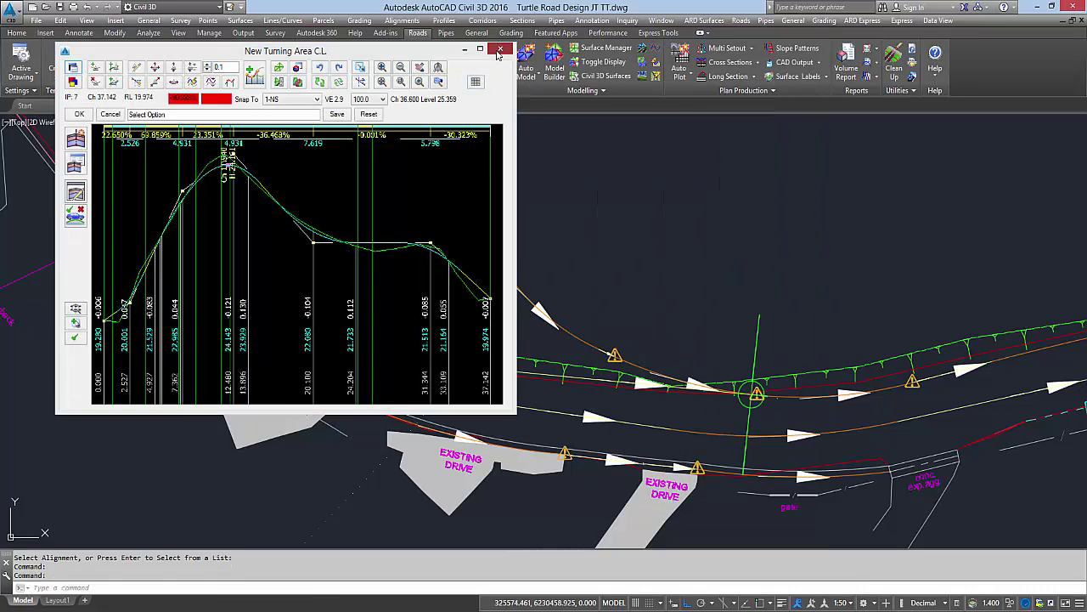
pyautogui.click(500, 49)
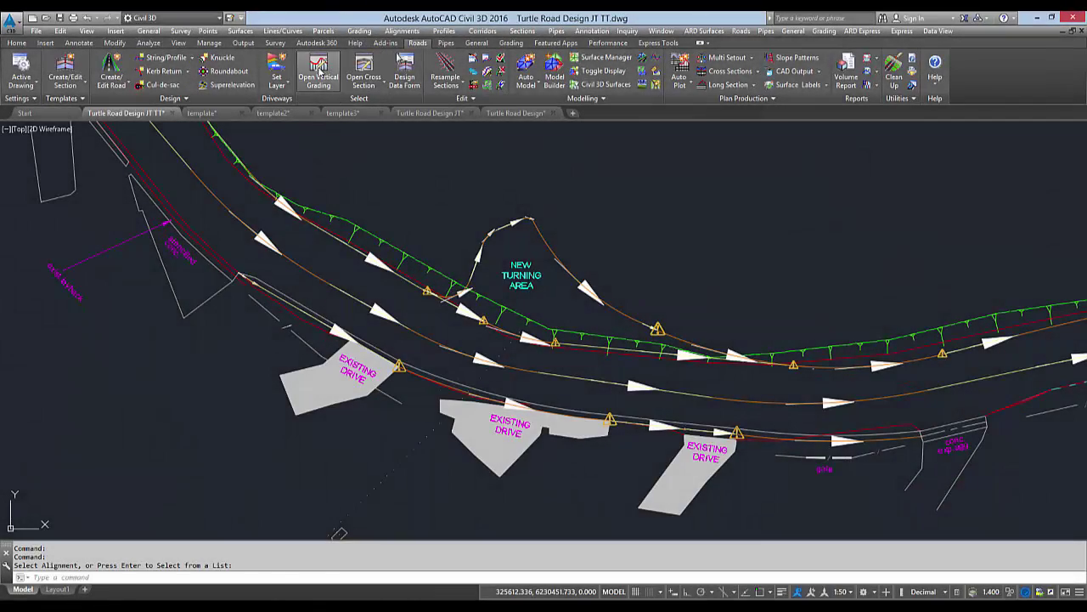
# Match Existing Crown's vertical grading to surface NS from chainage 0 to 10000, fitting with .01 cut and fill factors and minimum curve length 10
pyautogui.press('Return')
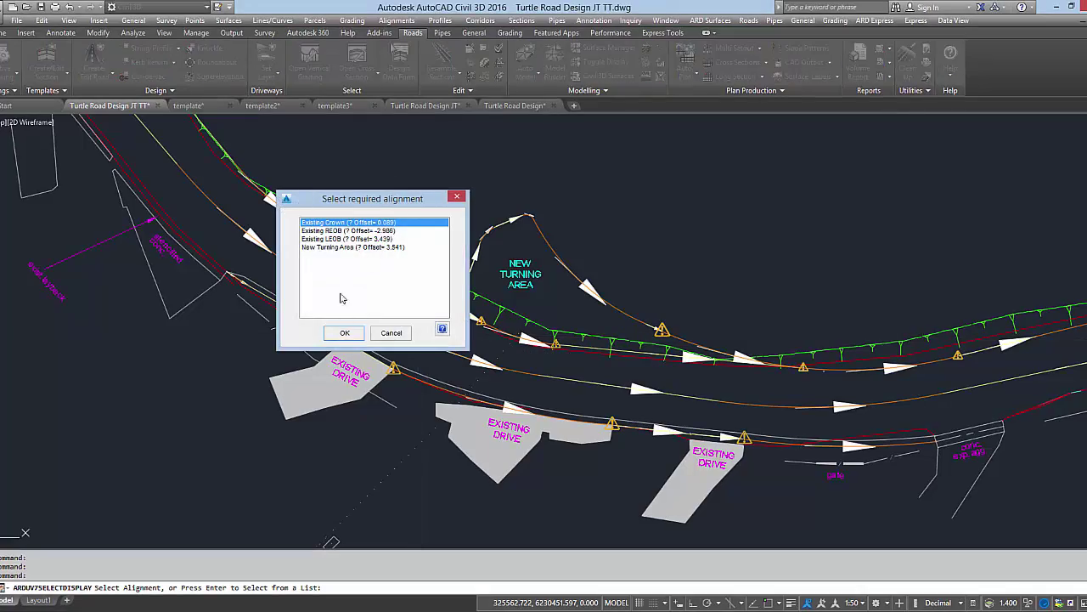
pyautogui.click(345, 332)
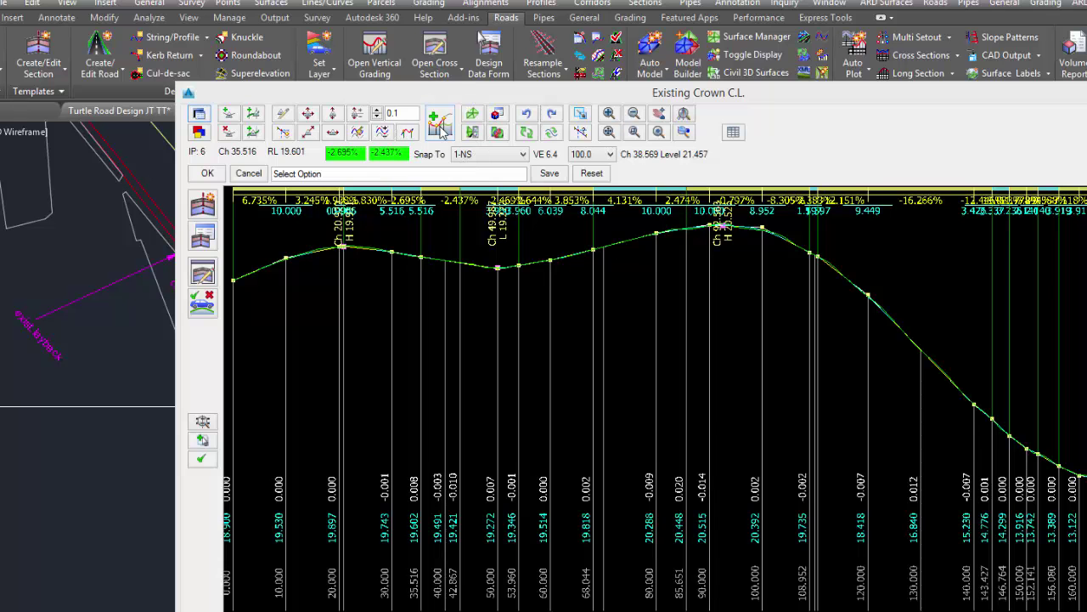
pyautogui.click(439, 125)
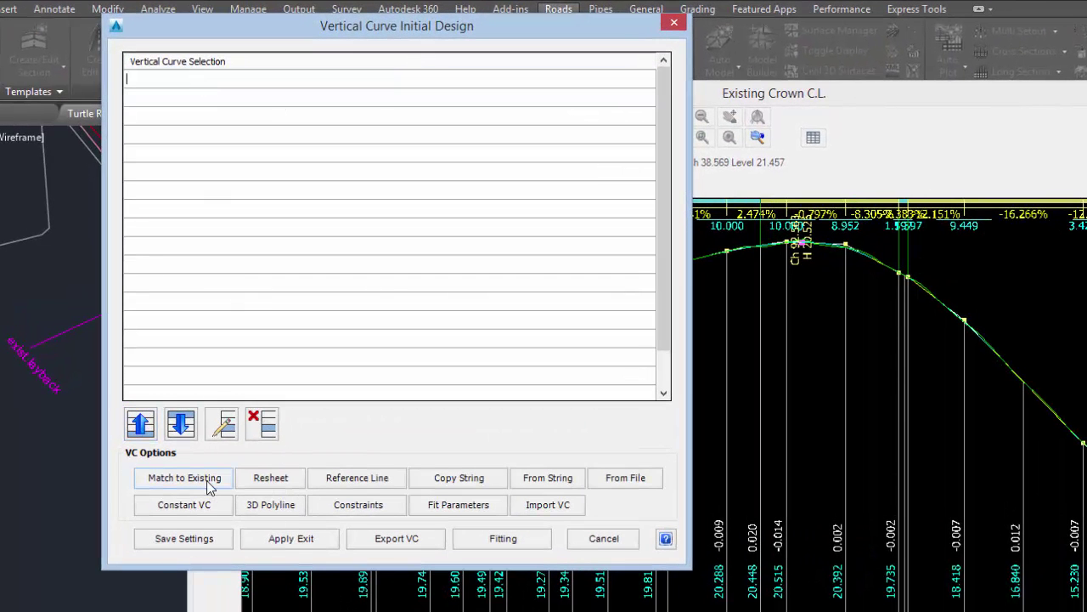
pyautogui.click(208, 480)
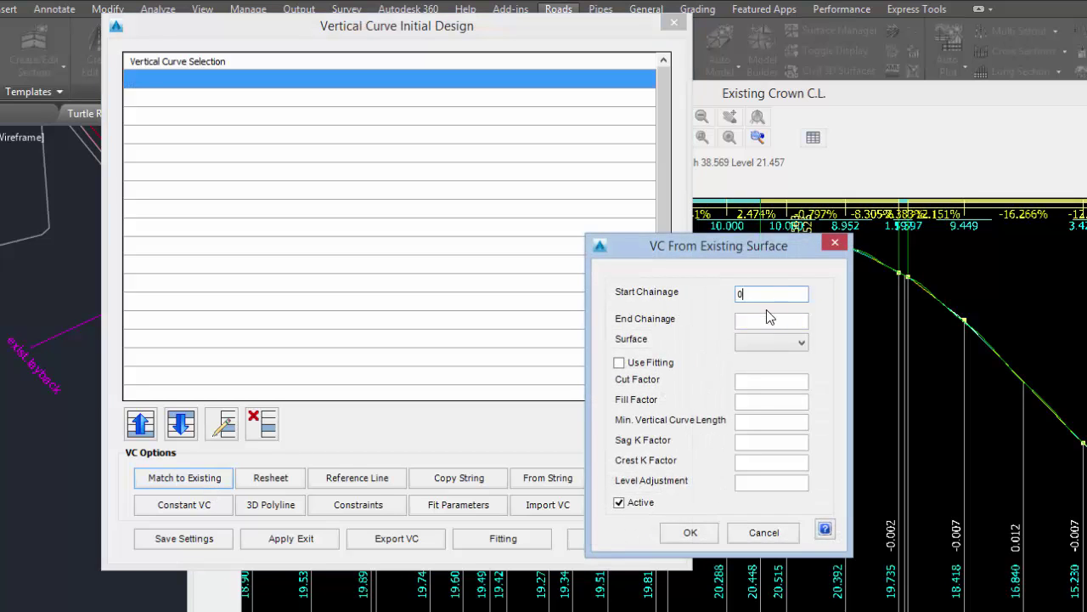
pyautogui.click(761, 344)
pyautogui.click(756, 391)
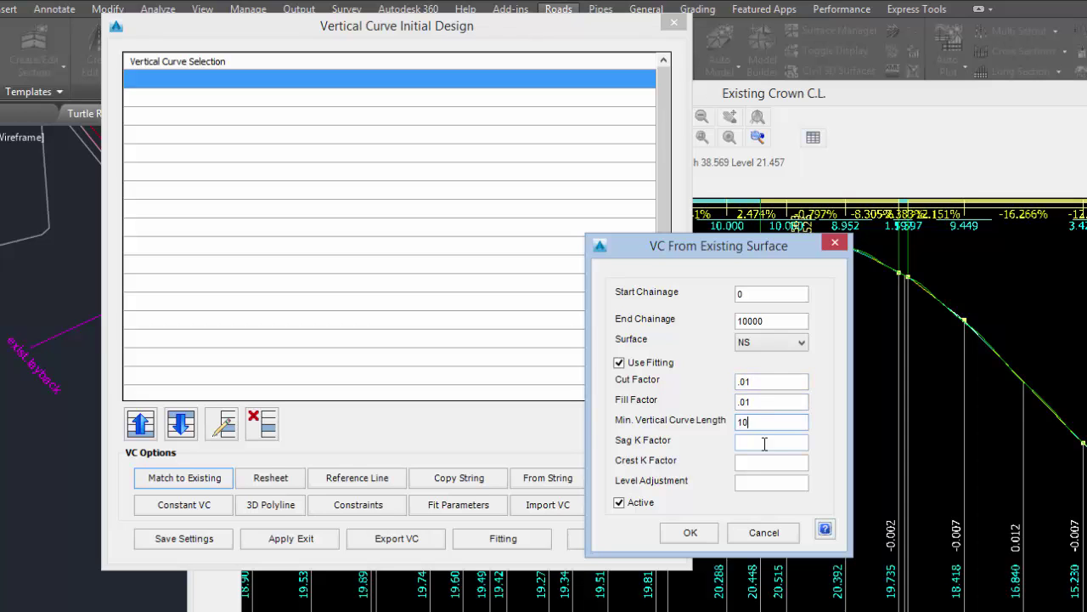
pyautogui.click(682, 540)
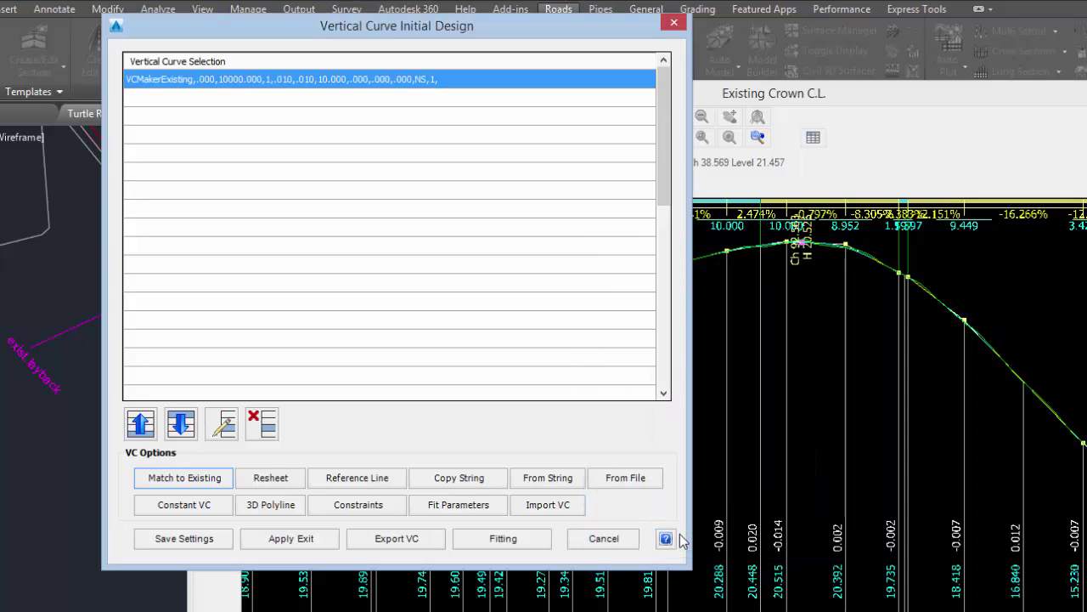
pyautogui.click(259, 539)
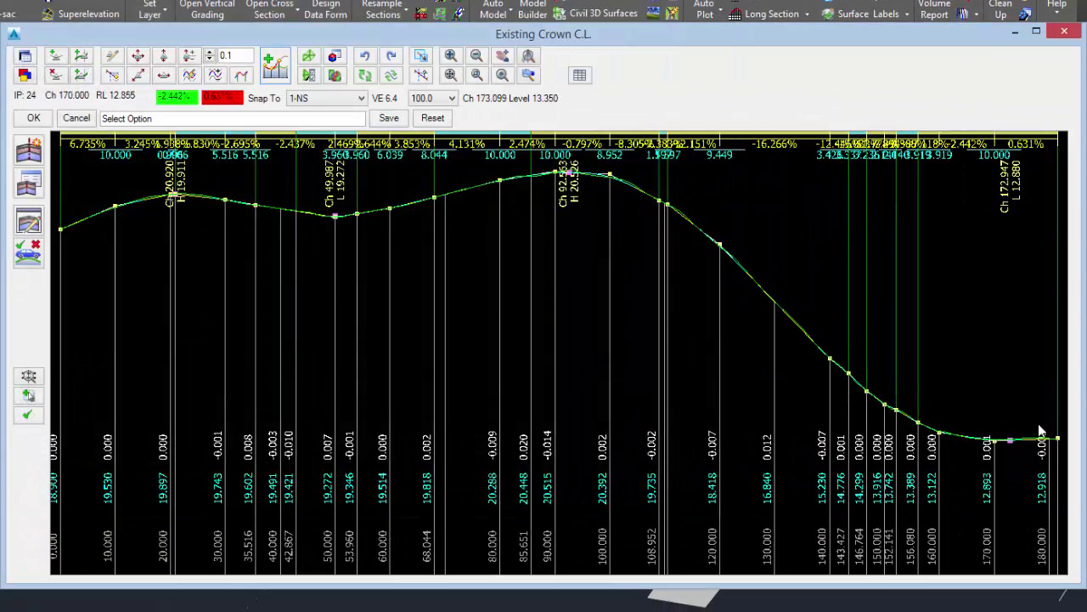
pyautogui.click(1062, 33)
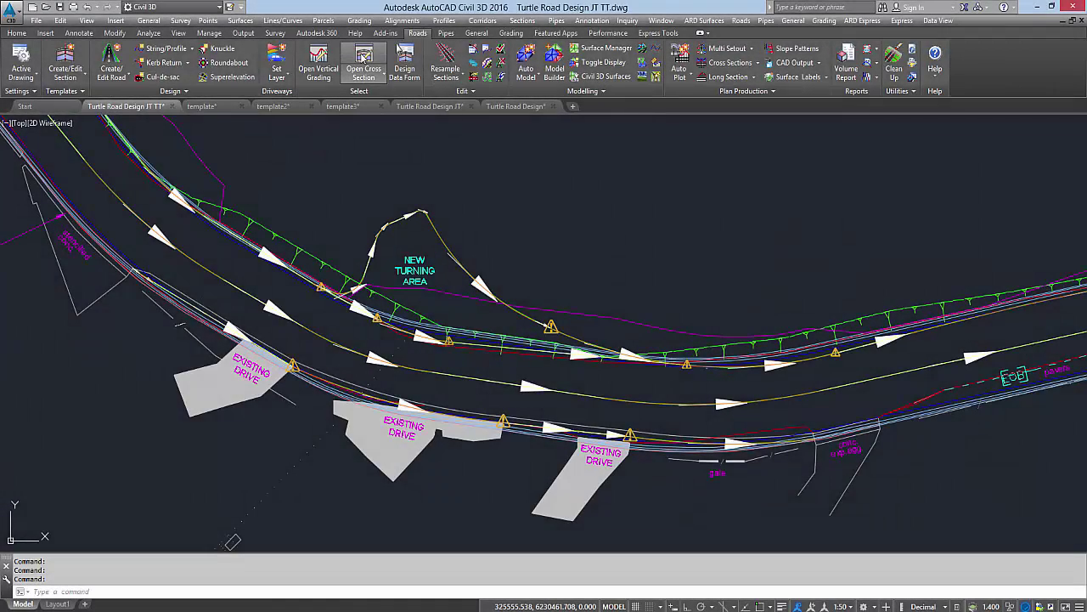
# Open the Existing Crown cross section at chainage 50 and enlarge the carriageway portion of the section
pyautogui.click(363, 68)
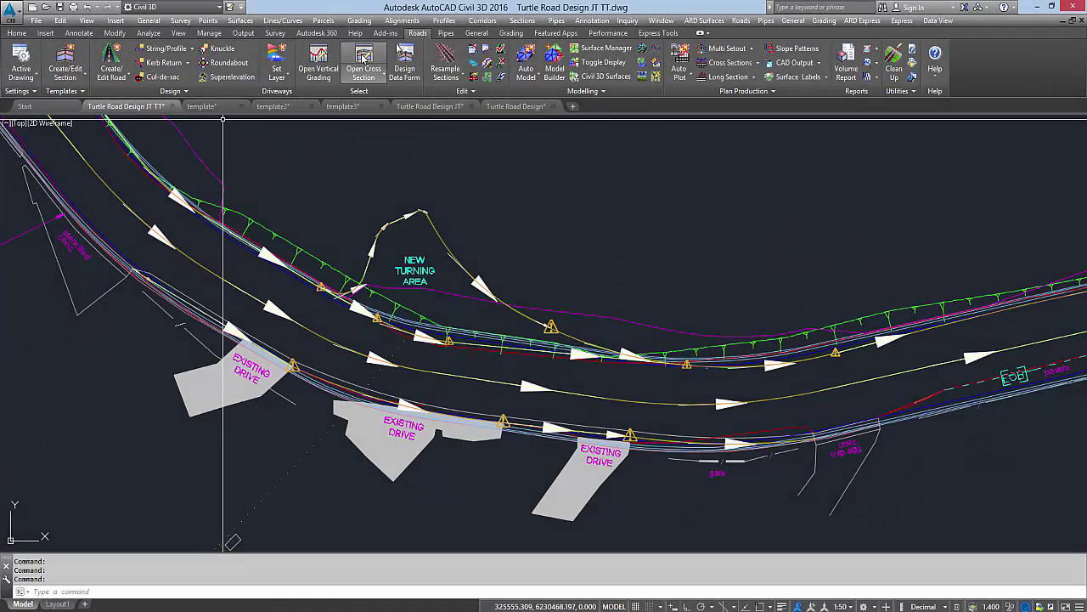
pyautogui.click(340, 347)
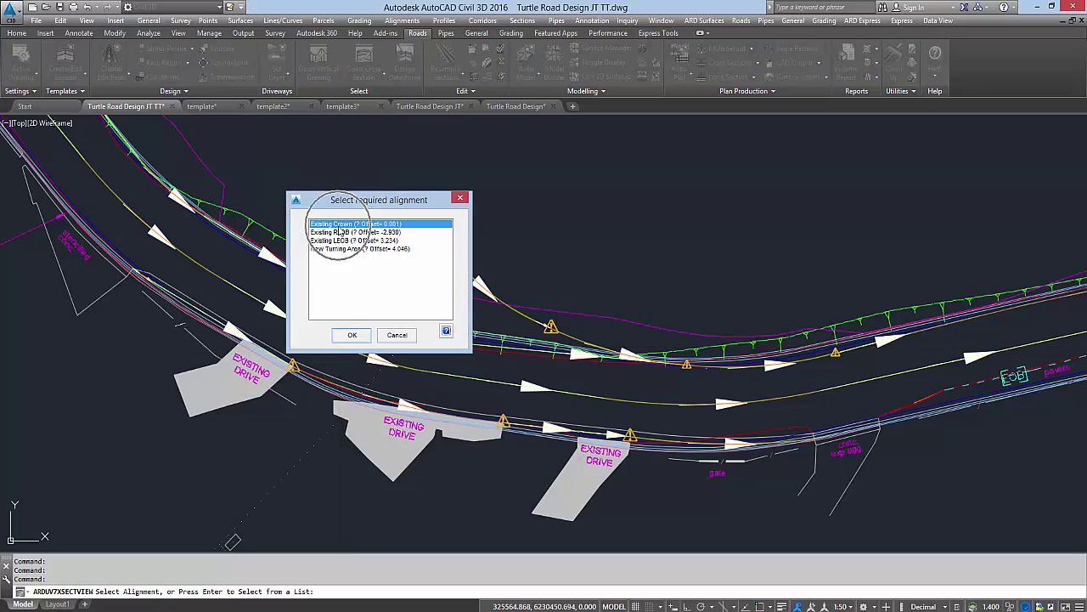
pyautogui.click(351, 335)
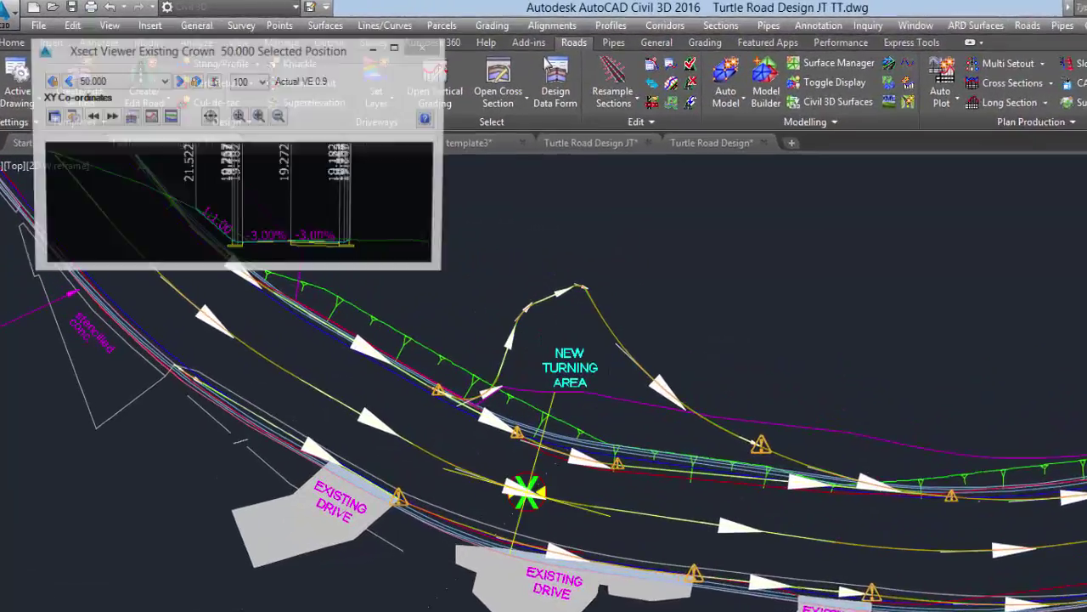
pyautogui.scroll(4, 276, 230)
pyautogui.moveTo(294, 246); pyautogui.dragTo(182, 171, button='middle')
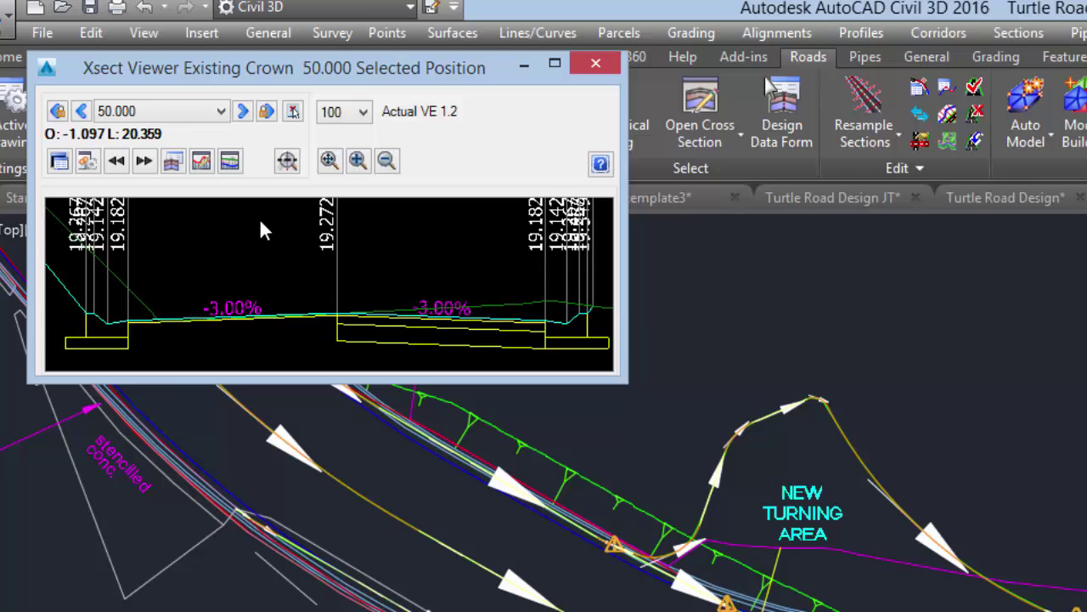
# Add two default cross-section display objects that apply to all roads, both with Alignment as the item type
pyautogui.click(89, 162)
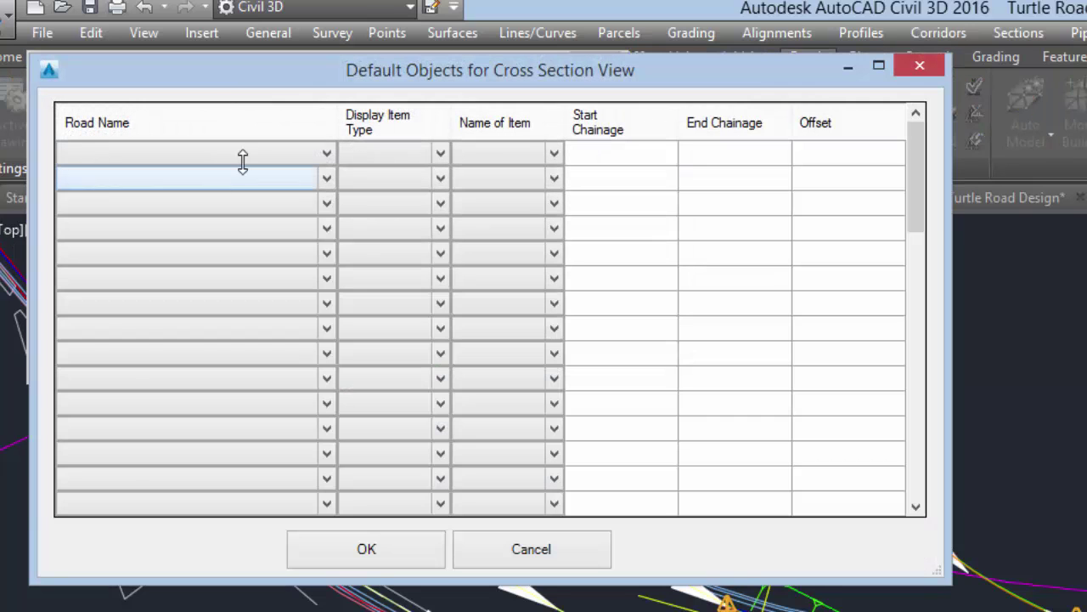
pyautogui.click(241, 155)
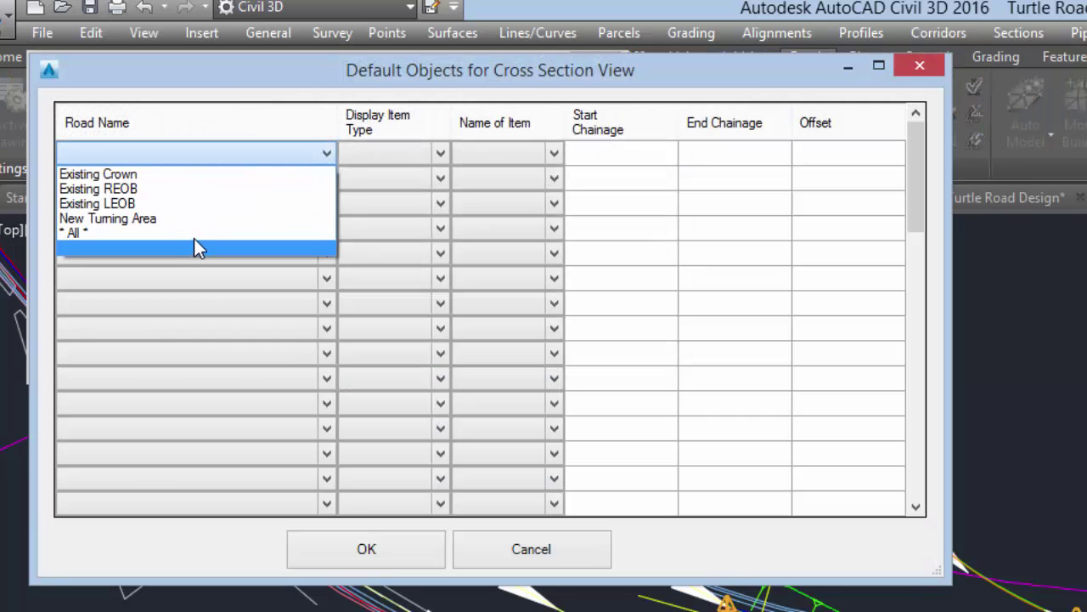
pyautogui.click(193, 240)
pyautogui.click(327, 177)
pyautogui.click(204, 259)
pyautogui.click(382, 156)
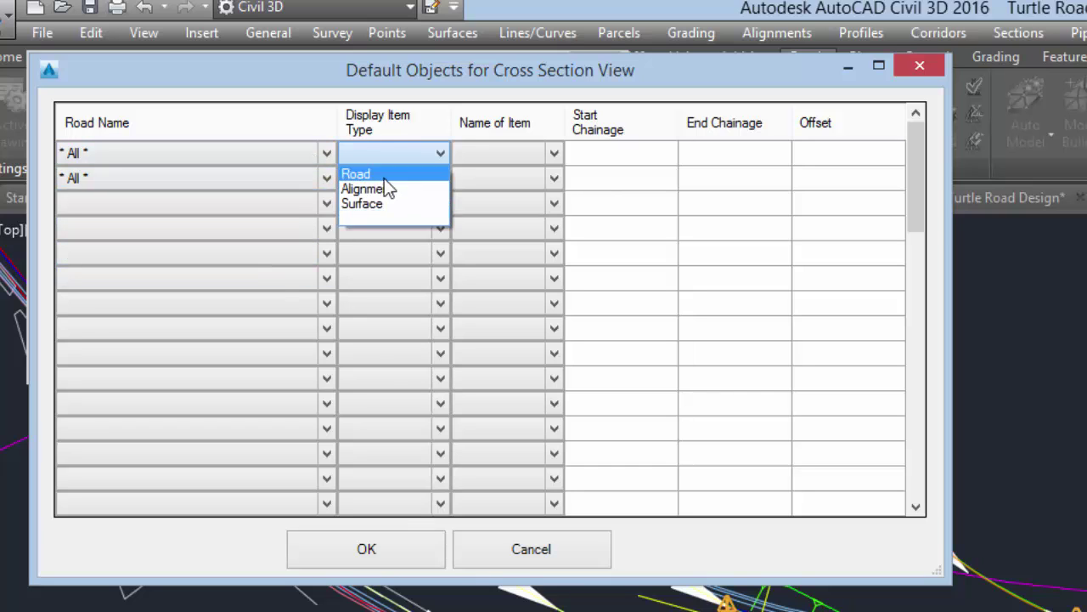
pyautogui.click(384, 188)
pyautogui.click(385, 179)
pyautogui.click(373, 197)
# Assign Existing LEOB and Existing REOB to the two display objects with chainages 0 to 10000, and show them in the cross section
pyautogui.click(484, 154)
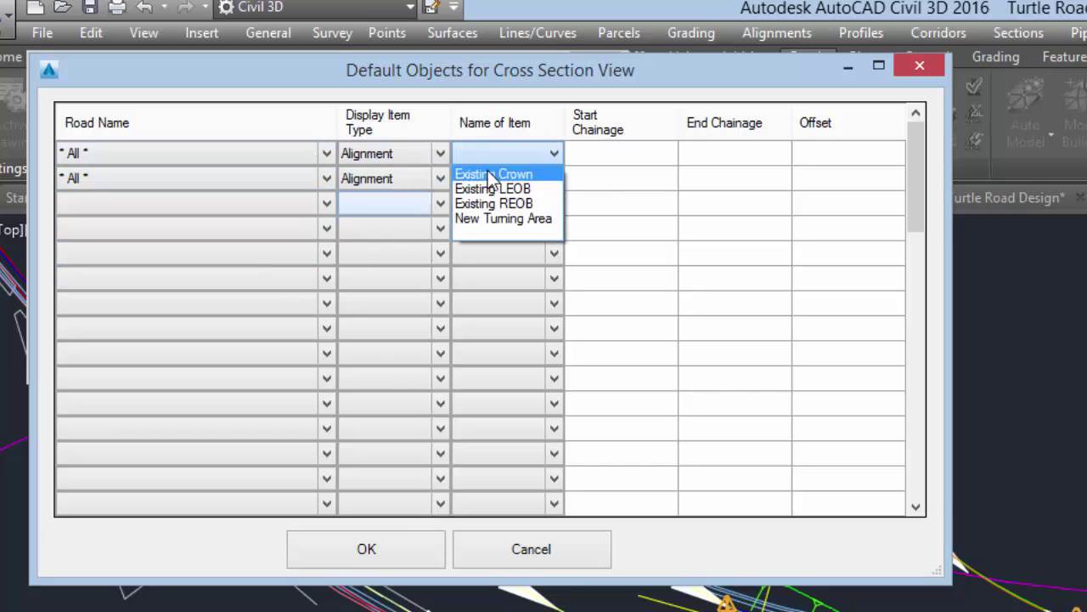
pyautogui.click(492, 188)
pyautogui.click(494, 182)
pyautogui.click(500, 227)
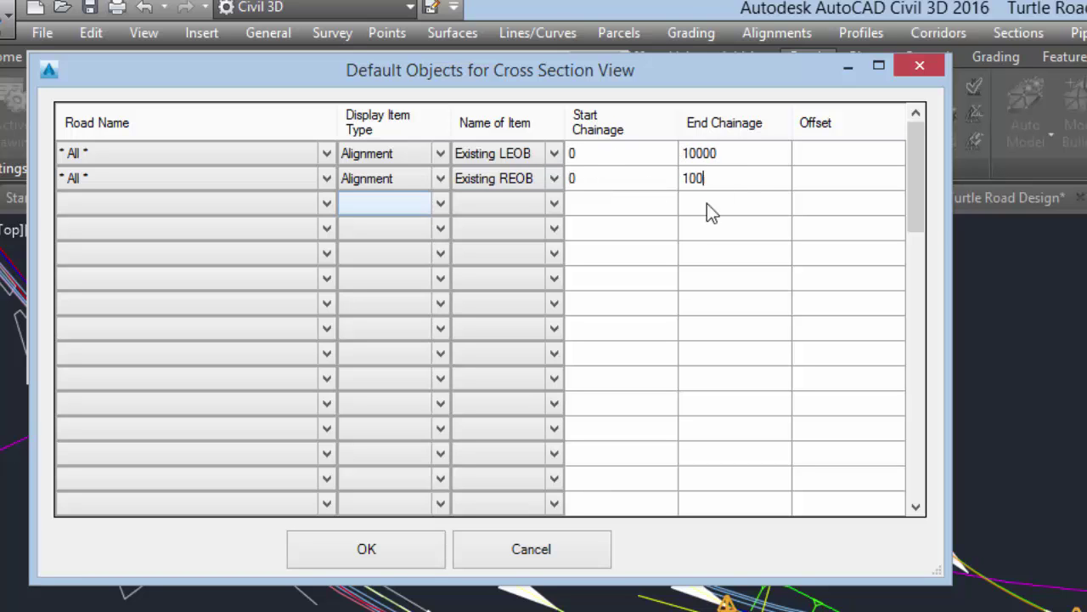
pyautogui.click(437, 535)
pyautogui.click(141, 341)
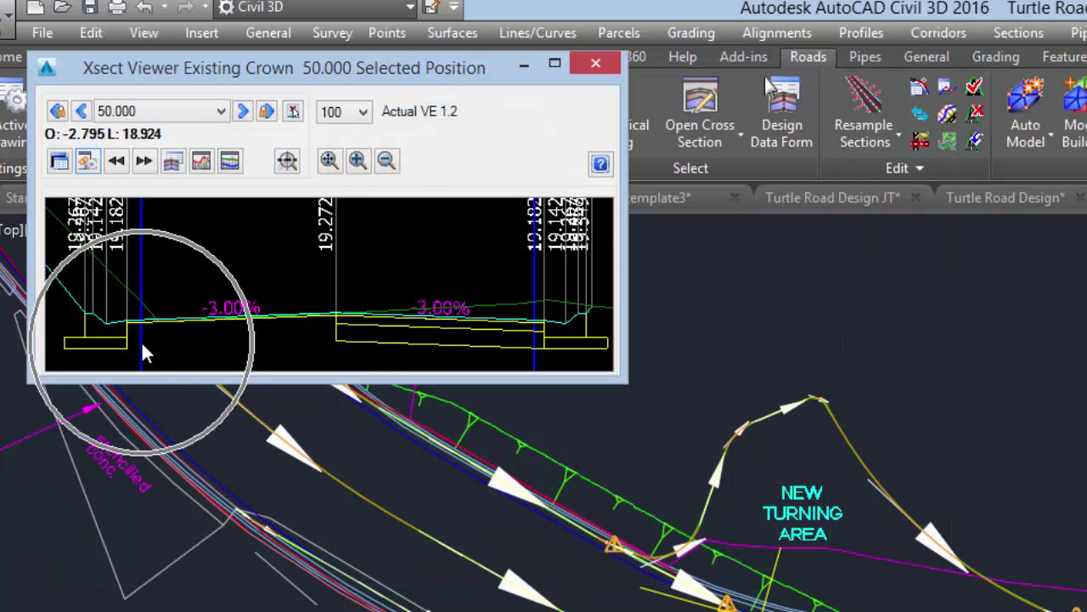
# Open the design data for Existing Crown and start a Set Code Levels to Match Surface entry under Variations
pyautogui.click(534, 366)
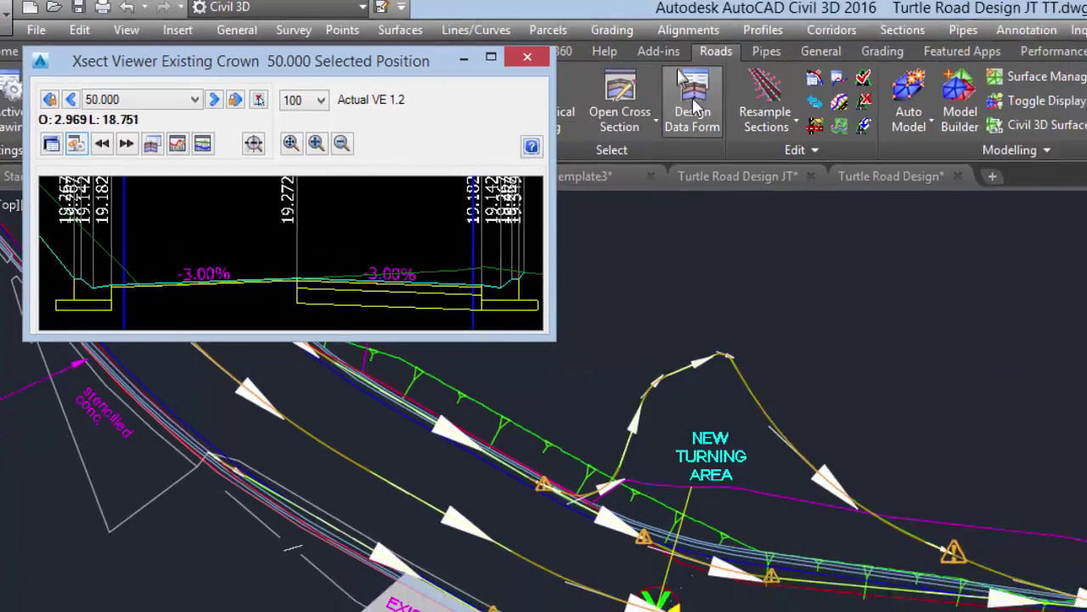
pyautogui.click(782, 110)
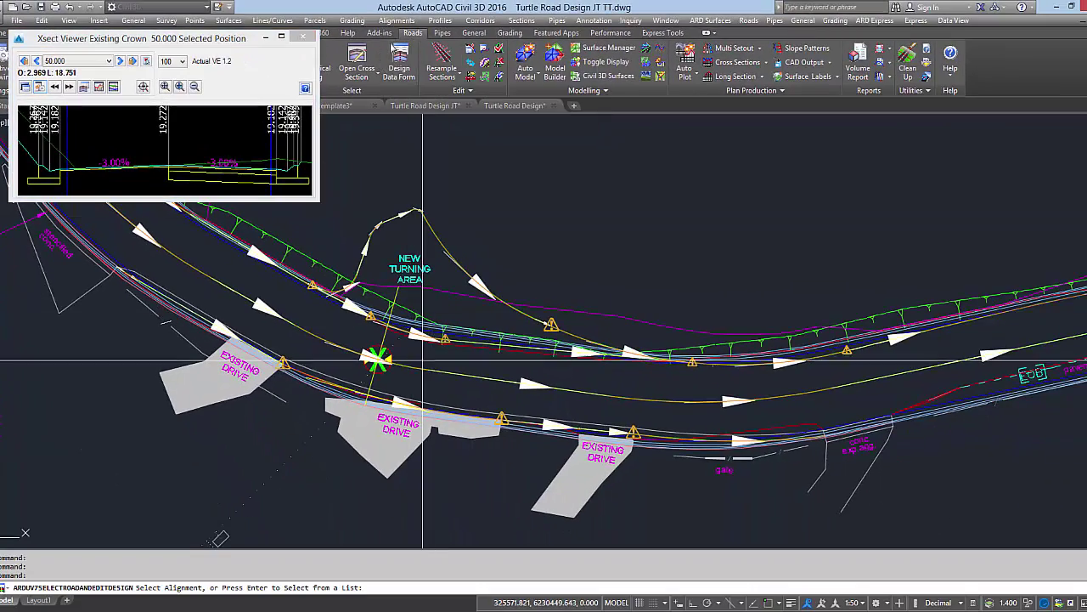
pyautogui.click(423, 369)
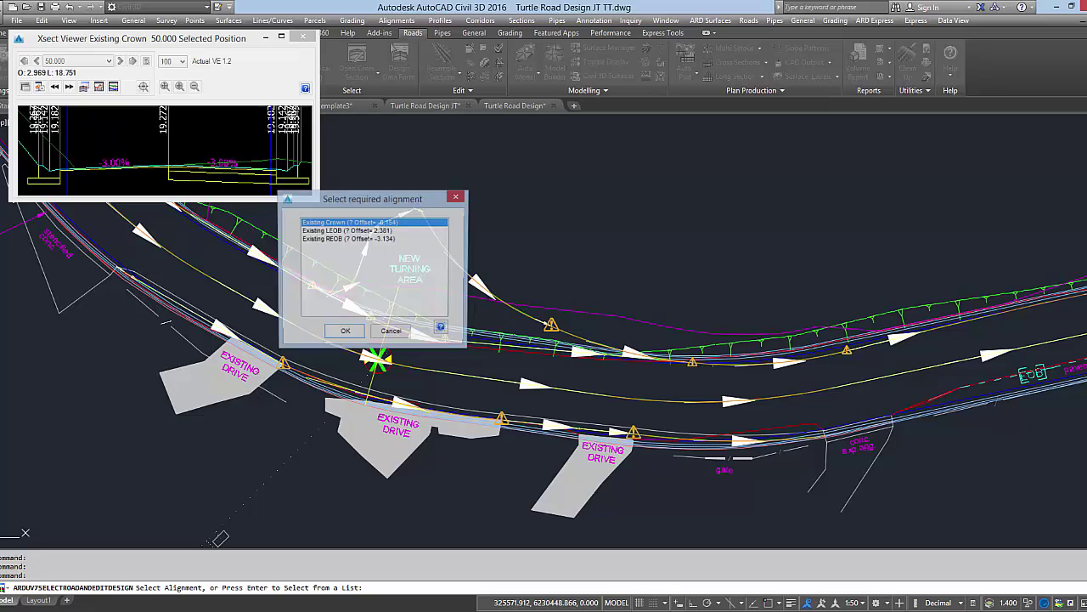
pyautogui.doubleClick(348, 223)
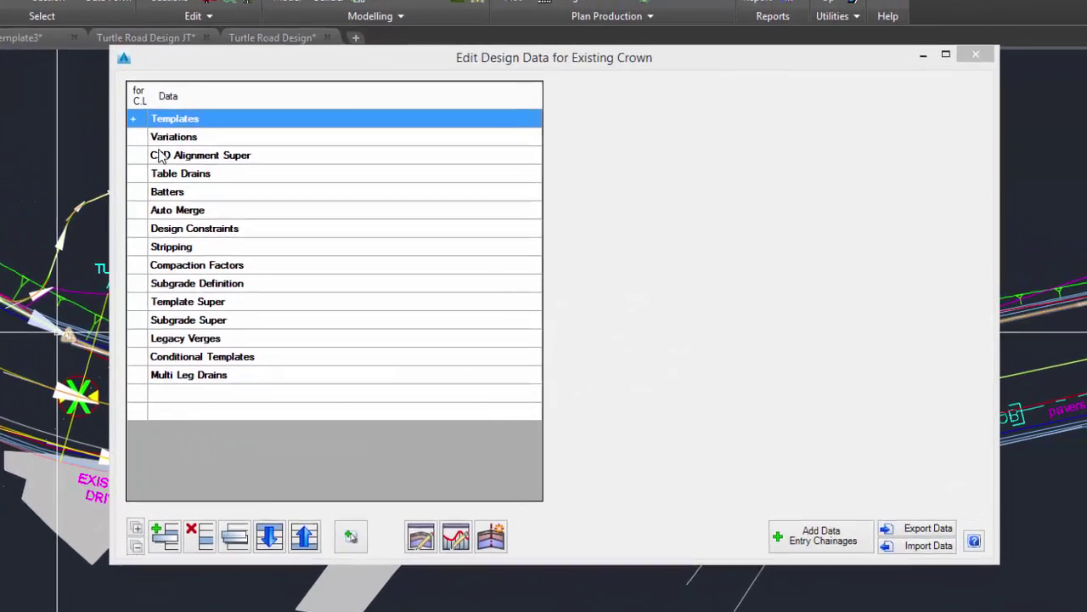
pyautogui.click(148, 542)
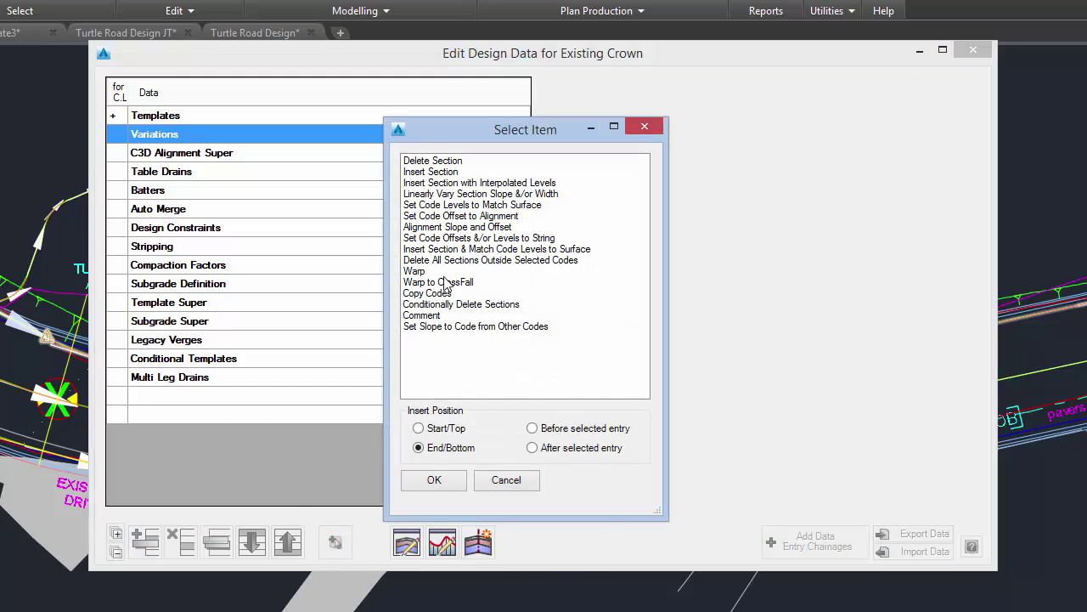
pyautogui.click(464, 208)
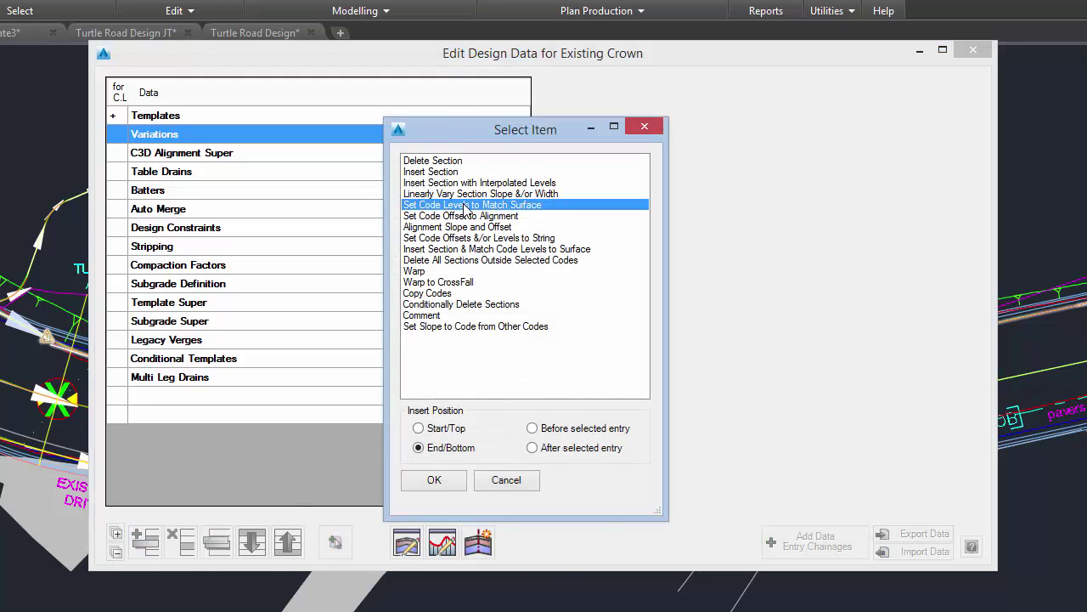
pyautogui.click(434, 481)
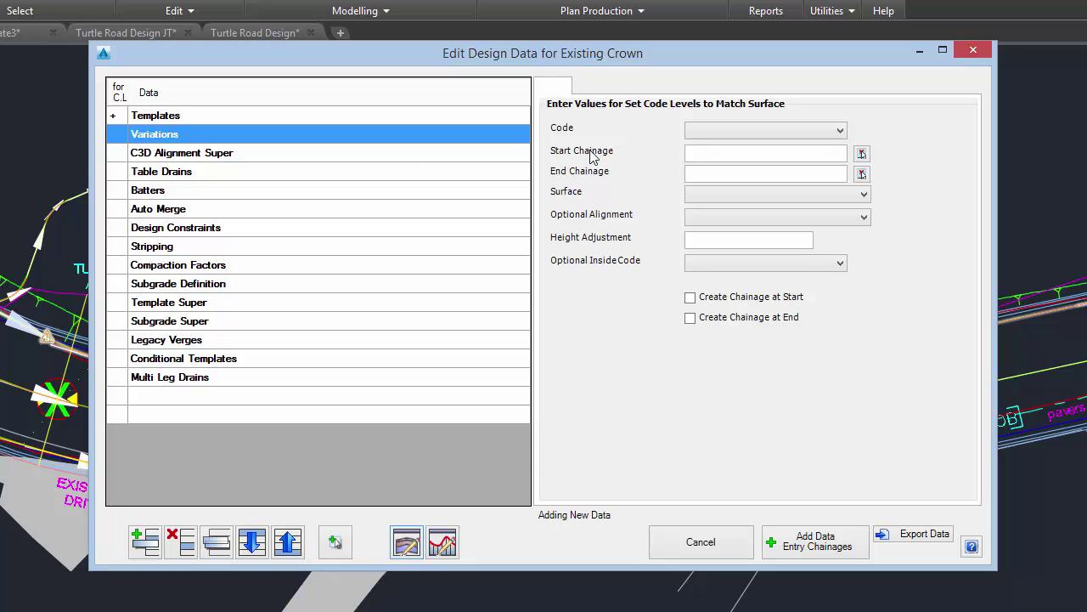
# Add the variation for code REB from chainage 0 to 10000, using surface NS and Existing REOB as the optional alignment
pyautogui.click(725, 131)
pyautogui.click(722, 245)
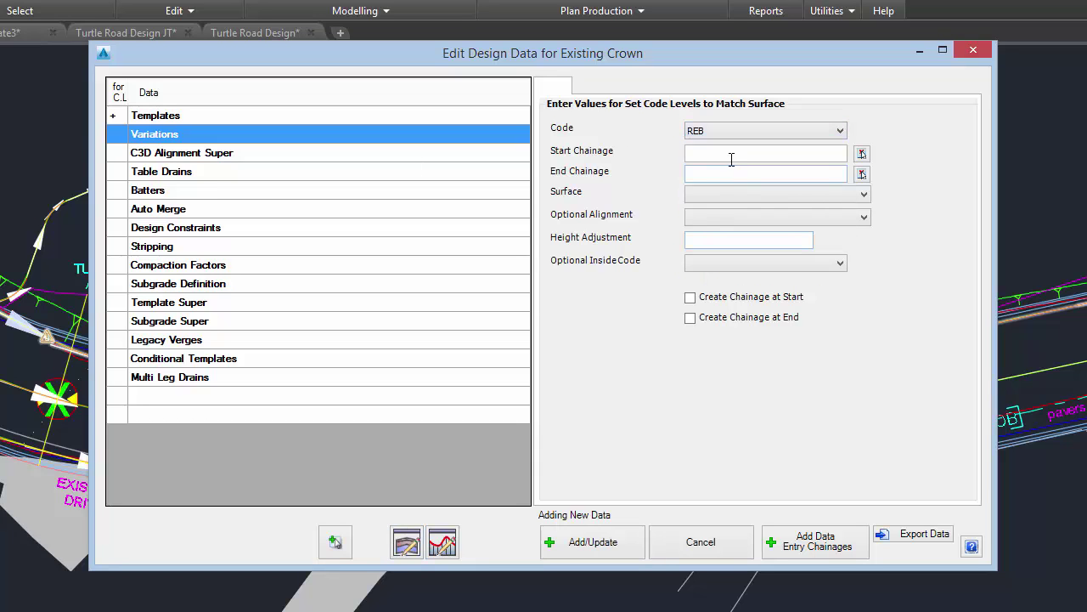
pyautogui.click(732, 159)
pyautogui.write('0')
pyautogui.click(737, 181)
pyautogui.write('10000')
pyautogui.click(790, 200)
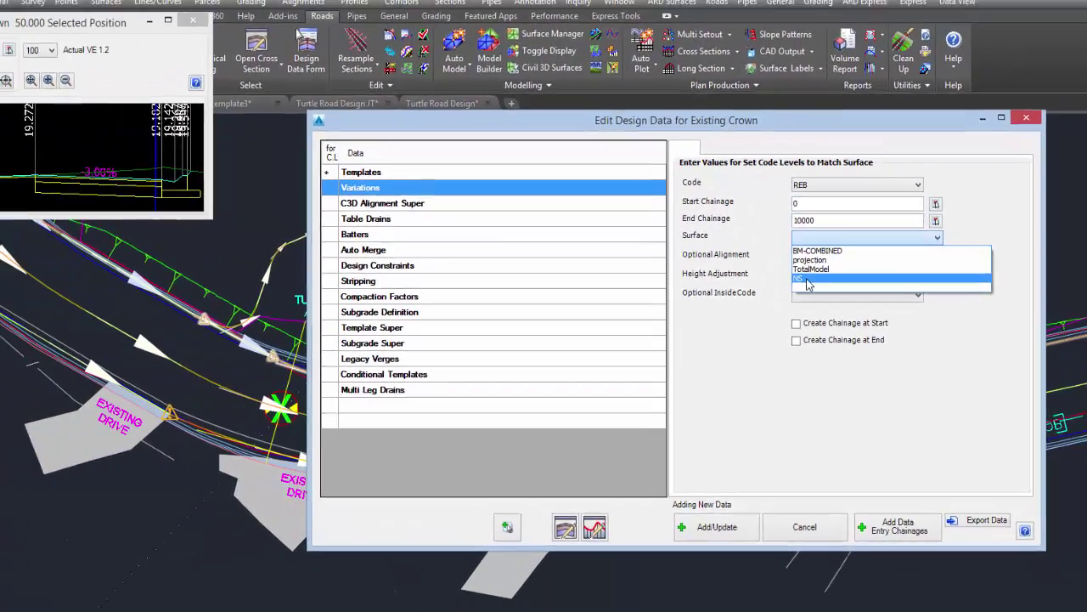
pyautogui.click(730, 246)
pyautogui.click(887, 268)
pyautogui.click(844, 308)
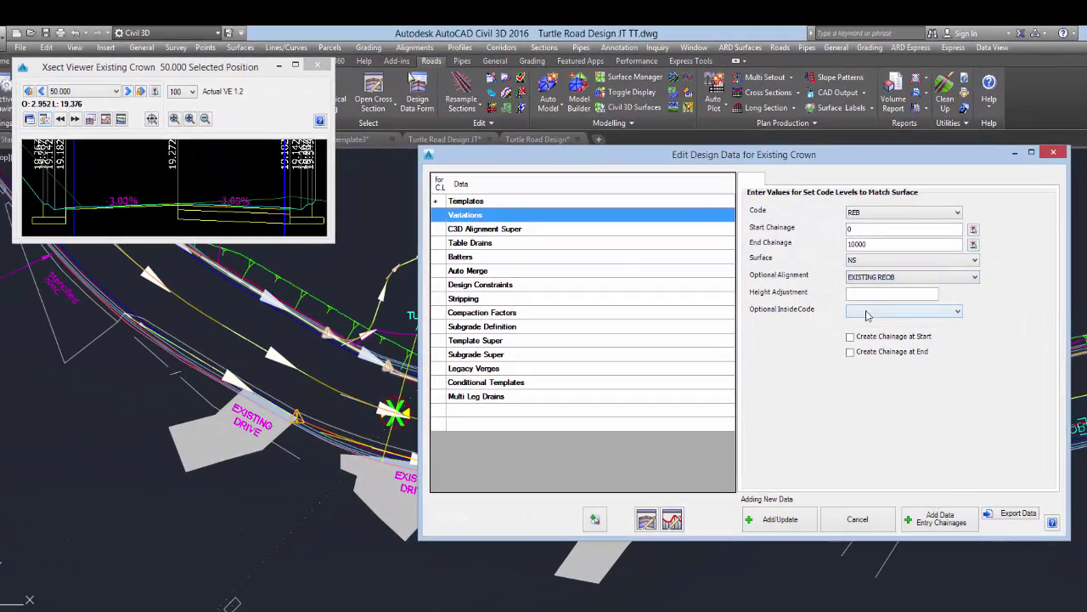
pyautogui.click(780, 519)
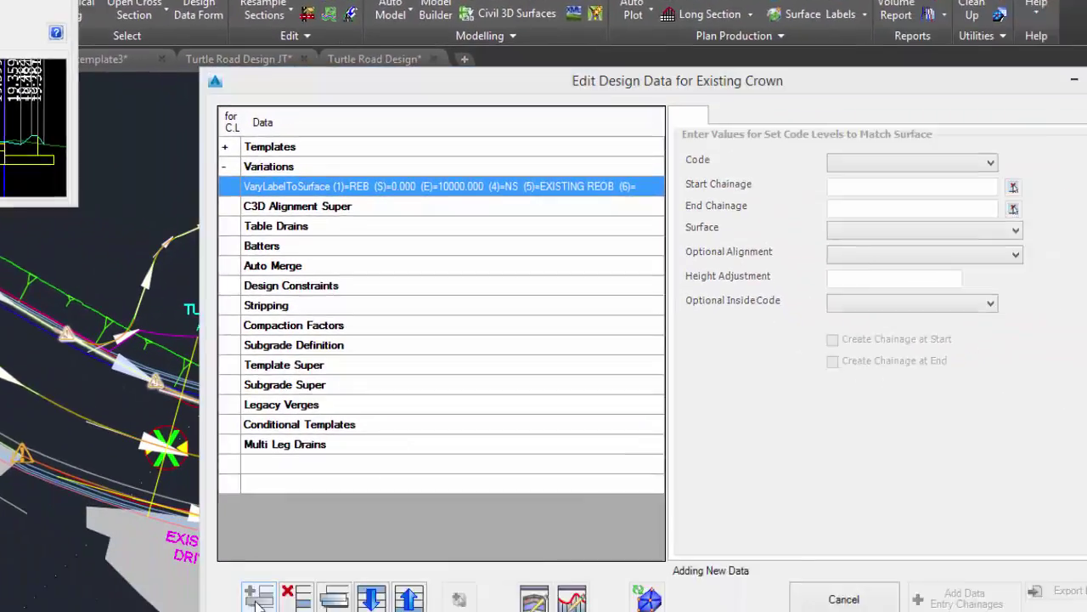
# Start a Set Code Offsets &/or Levels to String variation for code LEB from chainage 0 to 10000
pyautogui.click(258, 597)
pyautogui.click(502, 240)
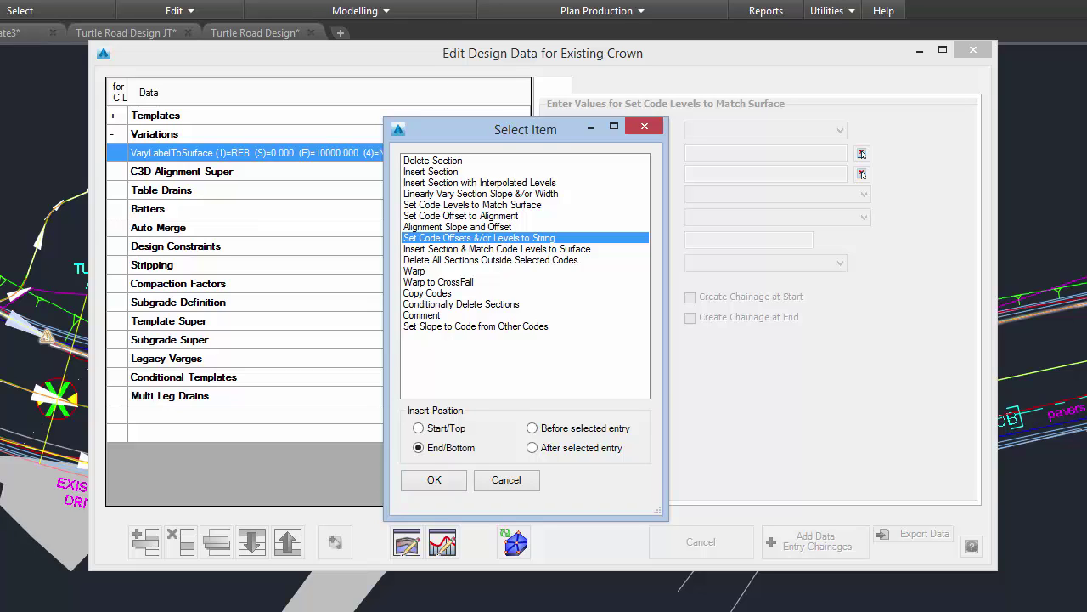
pyautogui.click(434, 479)
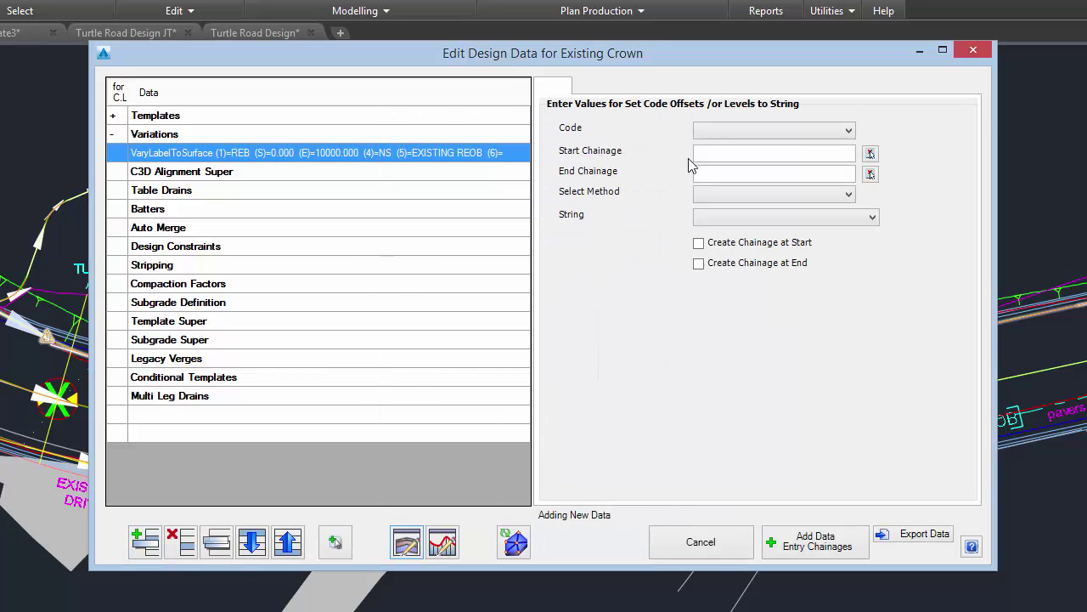
pyautogui.click(728, 129)
pyautogui.click(719, 190)
pyautogui.write('0')
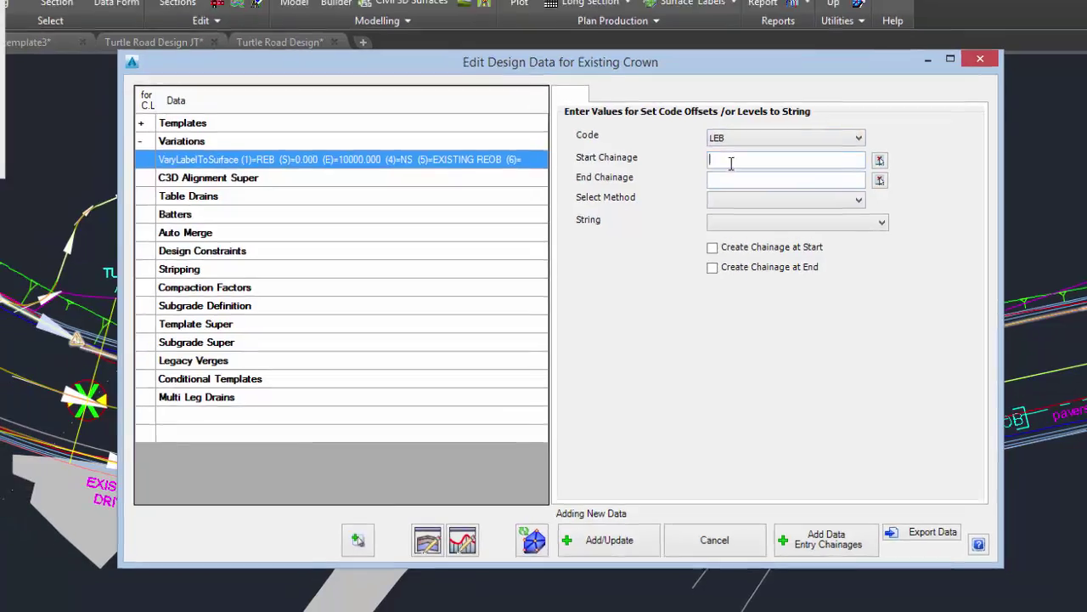
pyautogui.press('Tab')
pyautogui.write('1000')
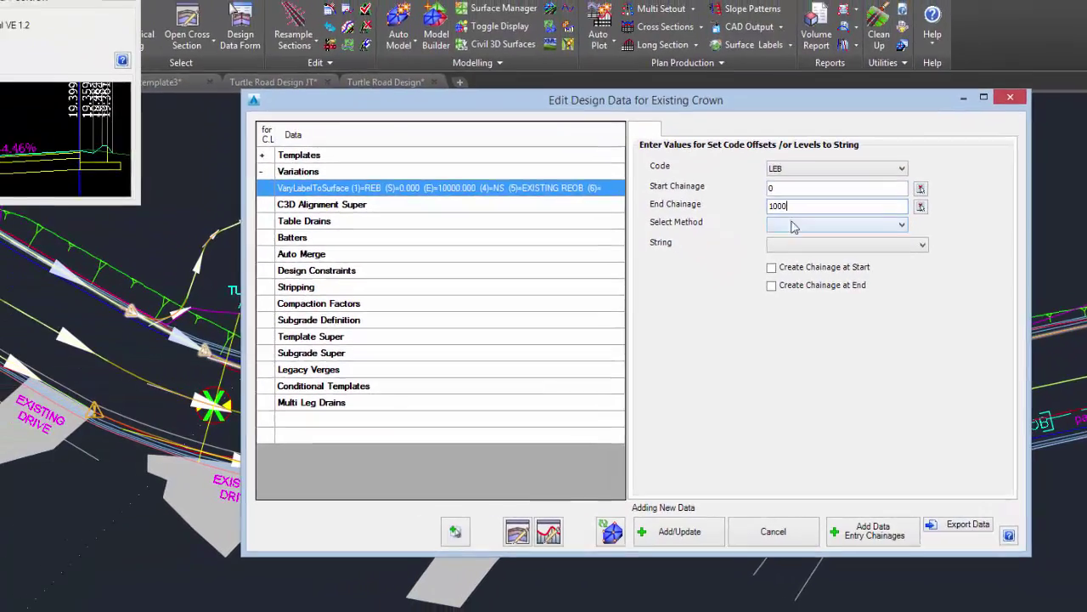
pyautogui.write('0')
# Set the LEB variation's method to Change Offset and Level with string Existing LEOB, and add it to the design data
pyautogui.click(837, 224)
pyautogui.click(815, 247)
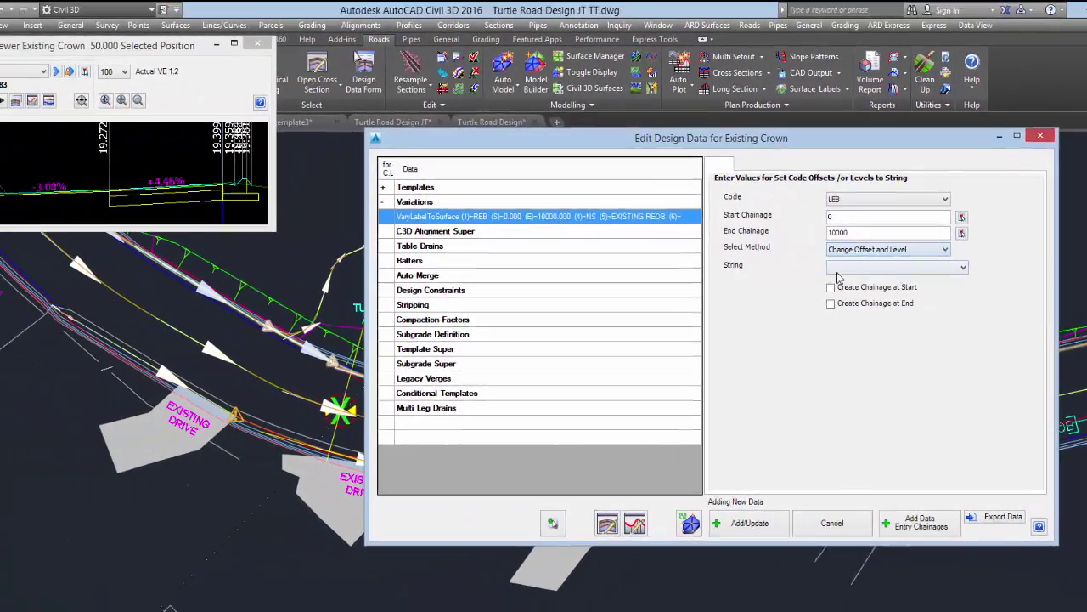
pyautogui.click(849, 245)
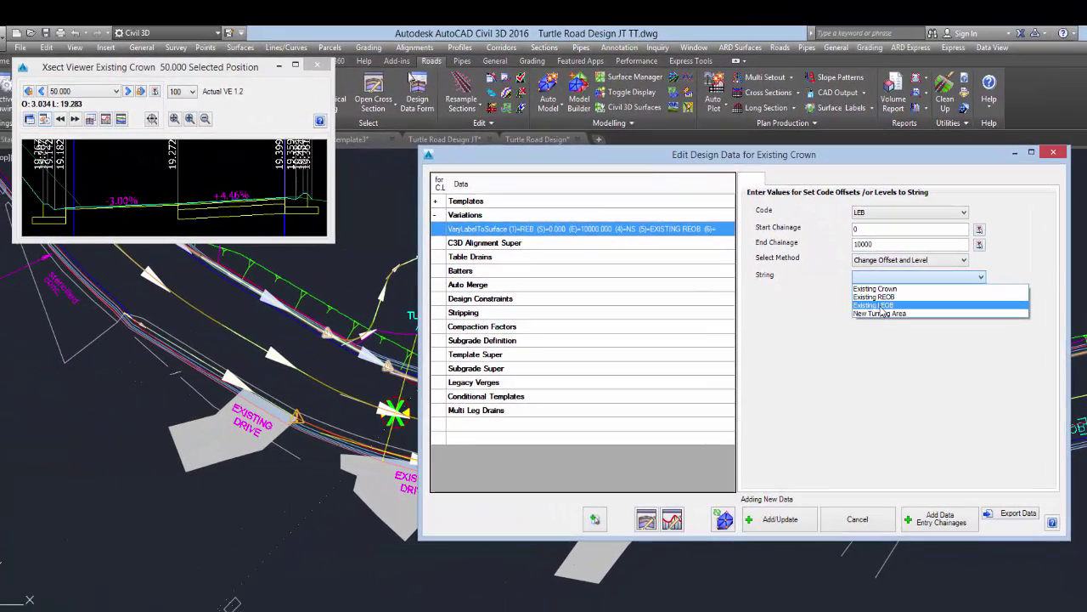
pyautogui.click(883, 306)
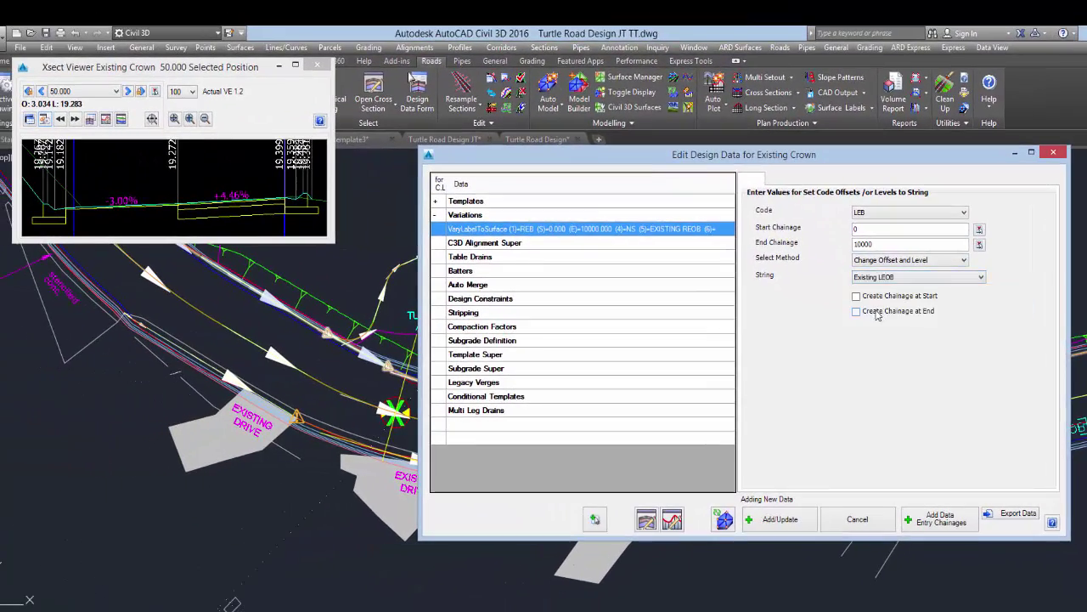
pyautogui.click(780, 519)
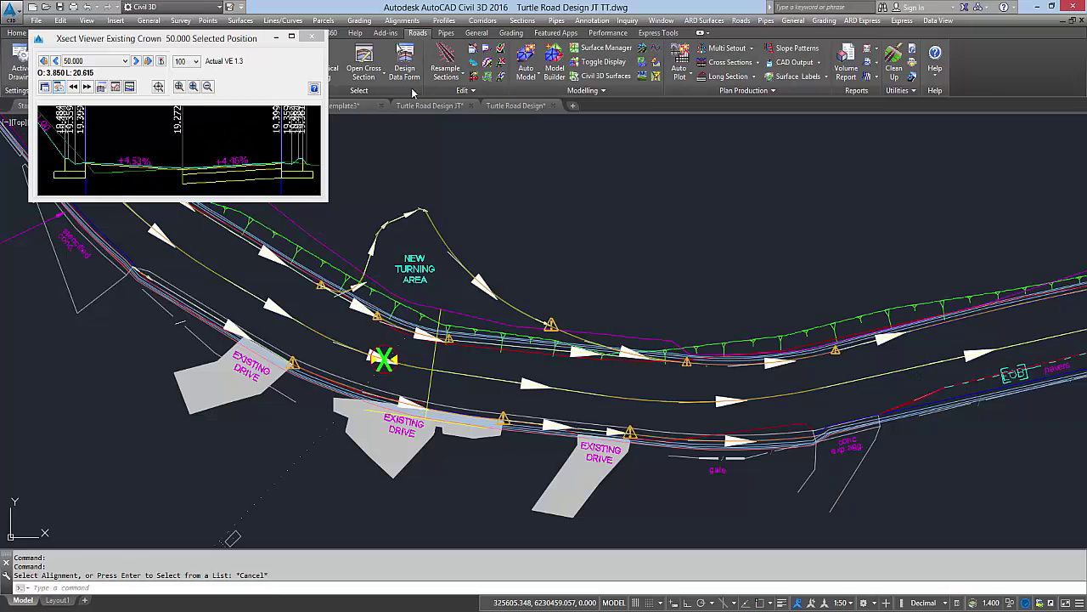
# Apply the New Turning template to the New Turning Area string from chainage 0 to 10000 in its design data
pyautogui.click(405, 63)
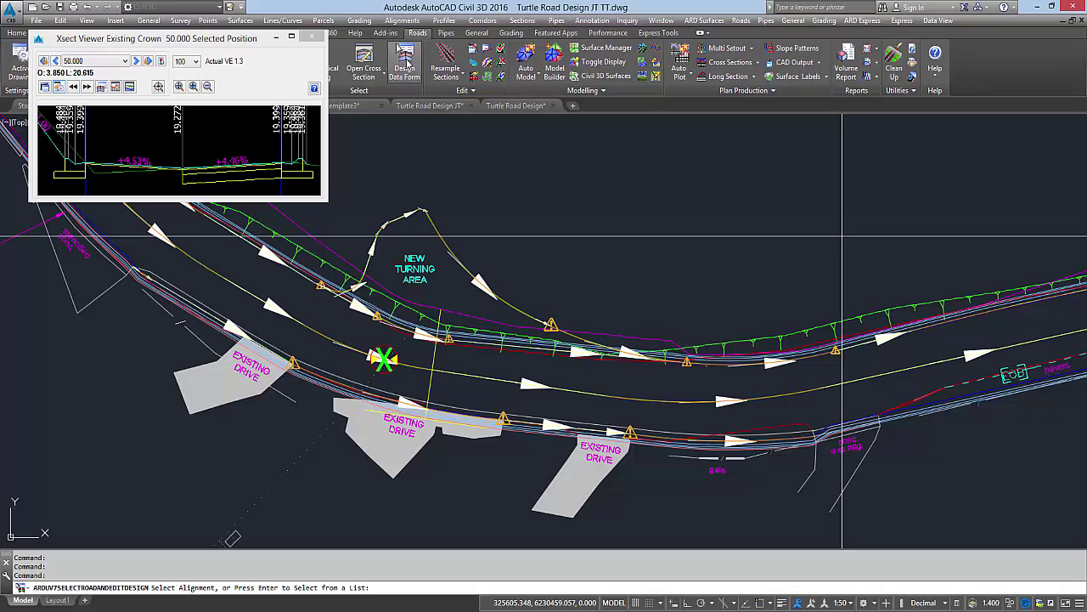
pyautogui.click(442, 242)
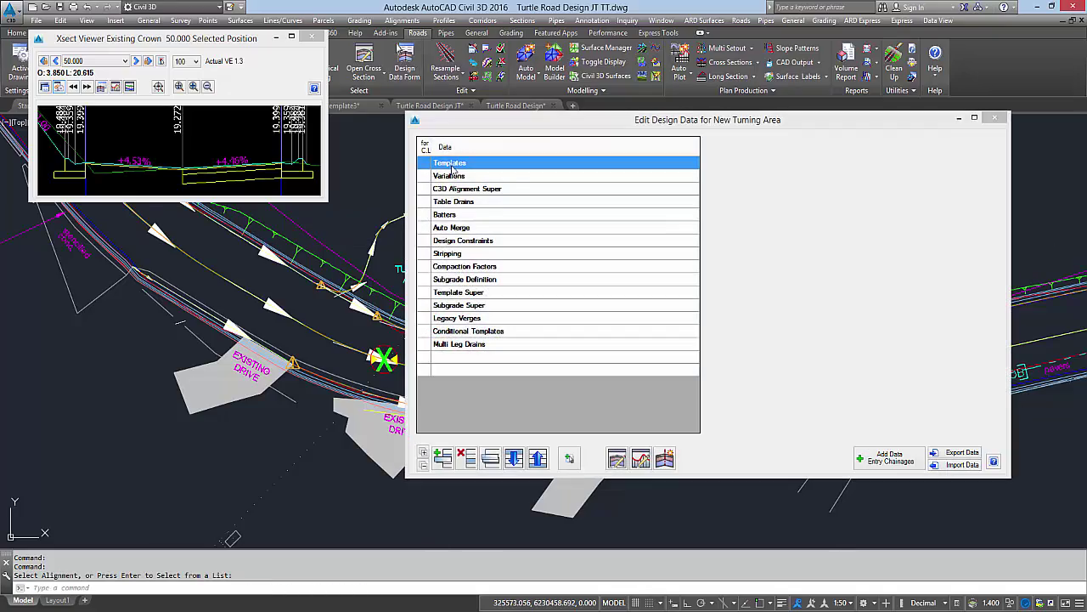
pyautogui.click(442, 458)
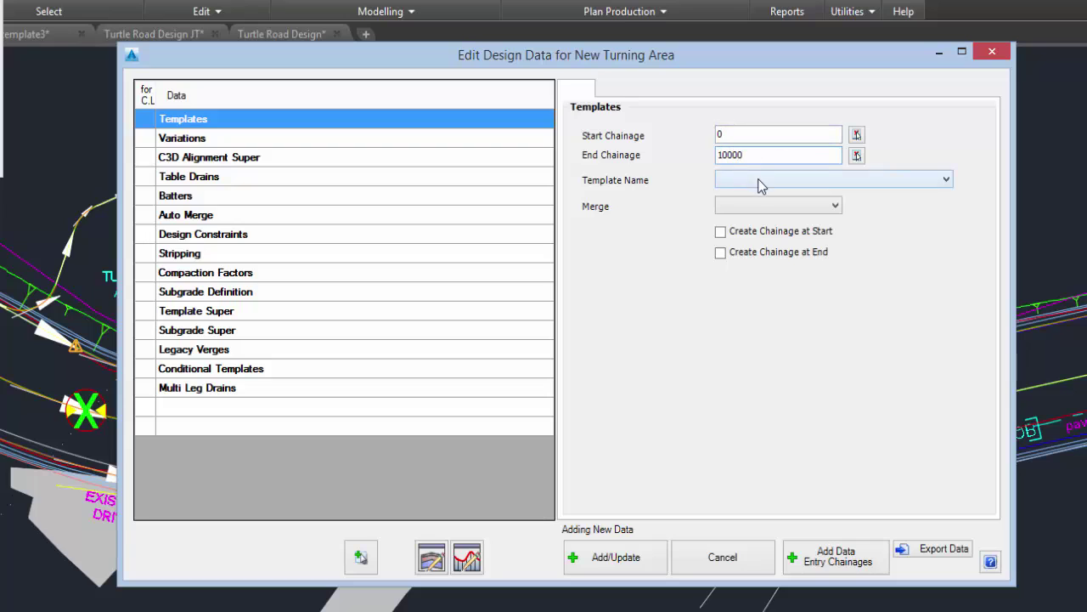
pyautogui.click(762, 186)
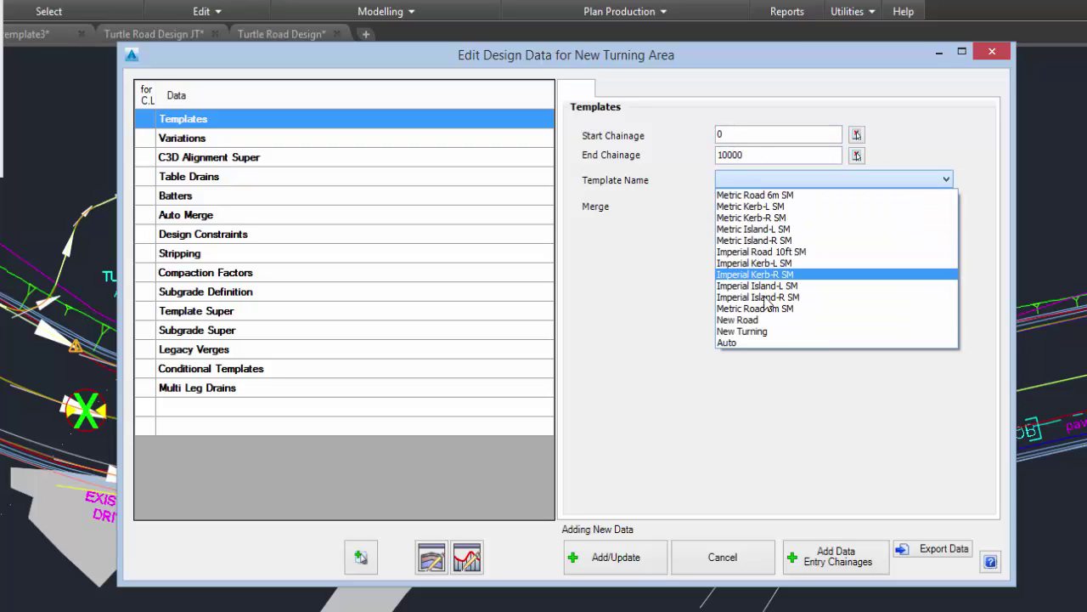
pyautogui.click(756, 336)
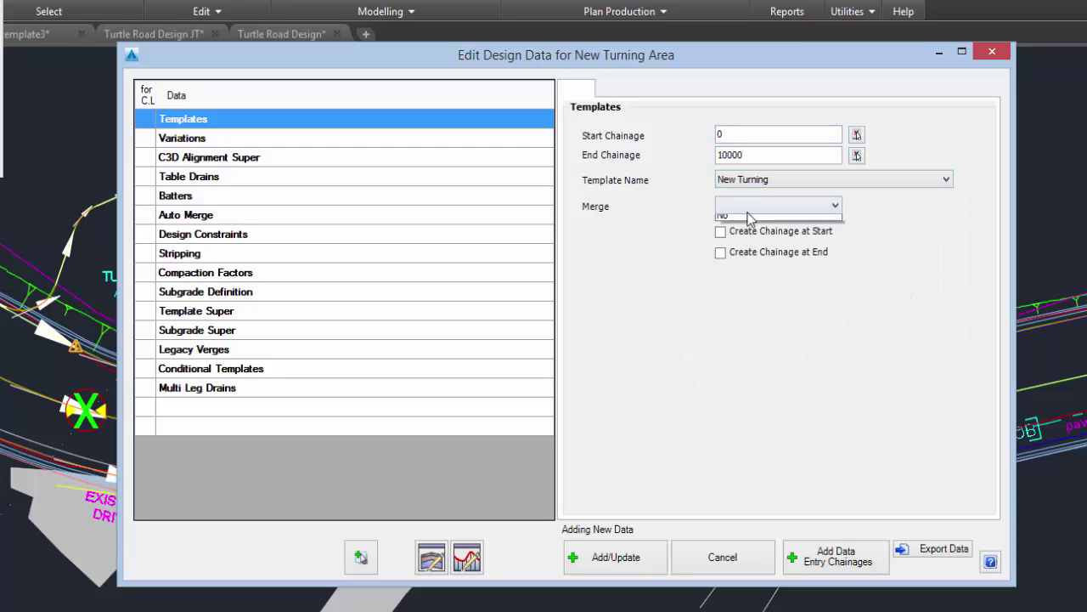
pyautogui.click(616, 556)
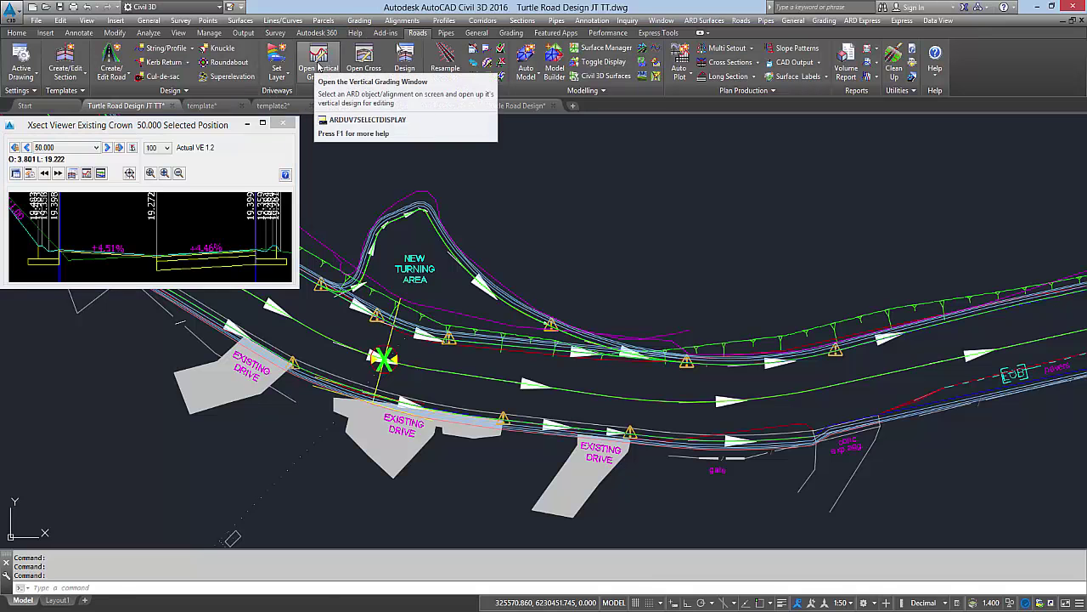
# Open the vertical grading window for Existing LEOB and enlarge the window
pyautogui.click(320, 66)
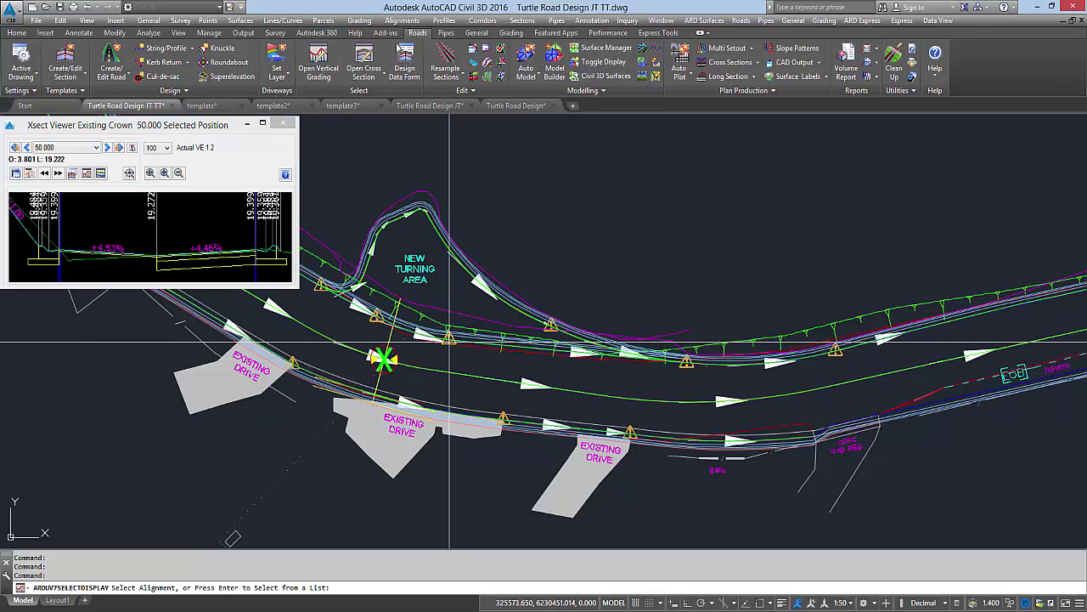
pyautogui.click(449, 338)
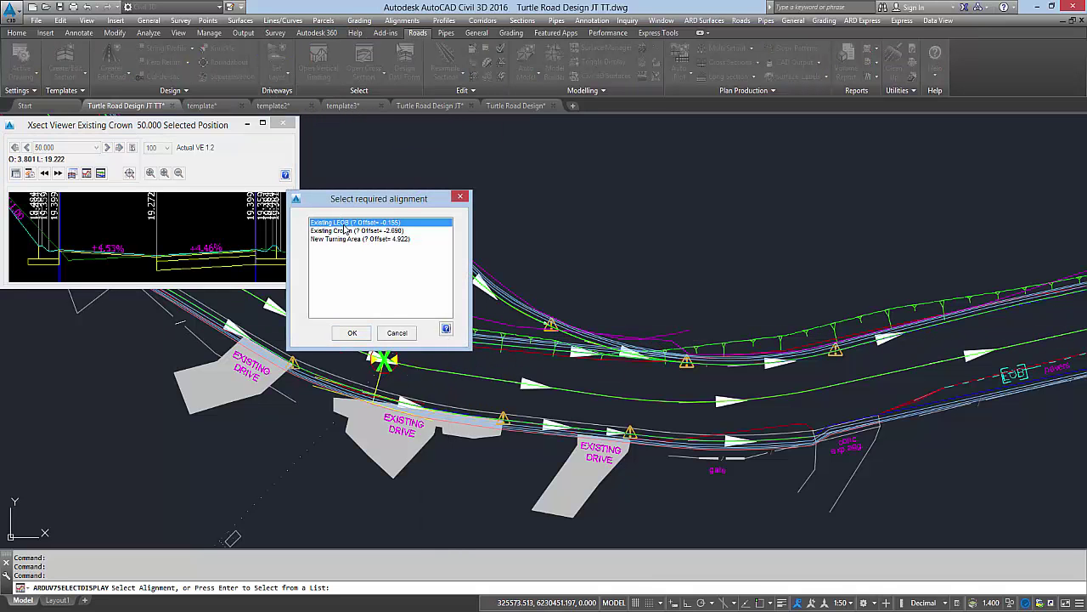
pyautogui.click(350, 332)
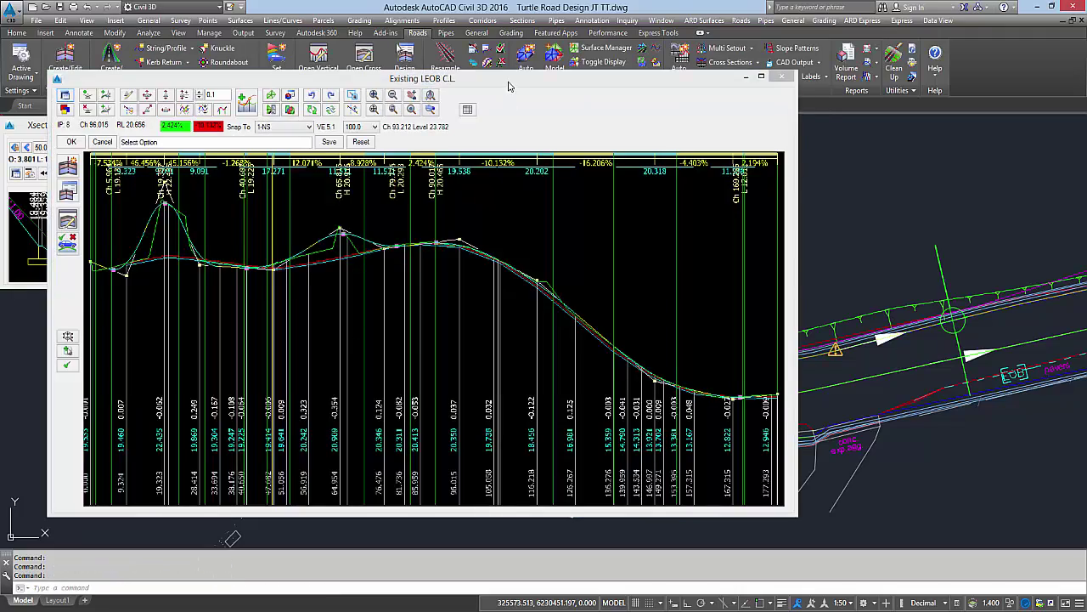
pyautogui.moveTo(814, 495); pyautogui.dragTo(1039, 543)
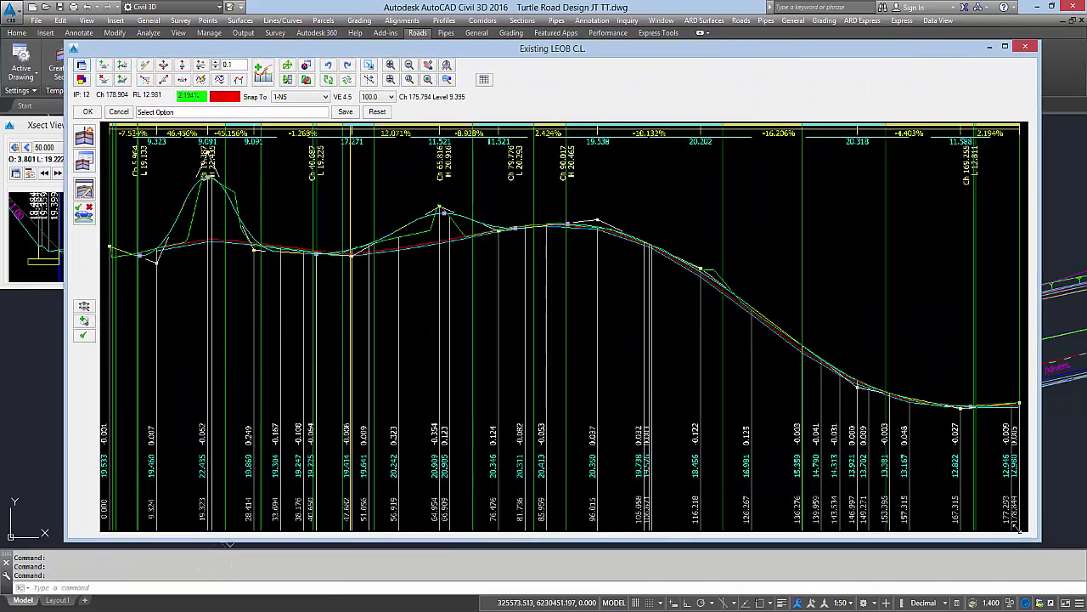
# Examine the Existing LEOB design profile against the NS surface along the first half of the string, including its crest near chainage 65
pyautogui.scroll(2, 413, 228)
pyautogui.scroll(2, 413, 229)
pyautogui.moveTo(413, 228); pyautogui.dragTo(651, 238, button='middle')
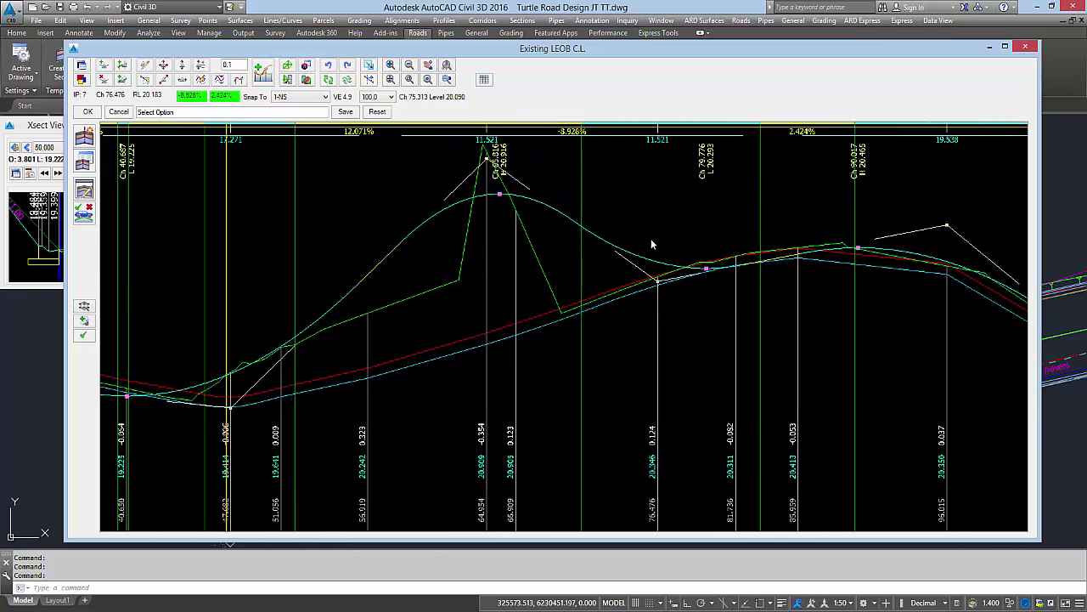
pyautogui.moveTo(486, 255); pyautogui.dragTo(678, 271, button='middle')
pyautogui.moveTo(369, 311); pyautogui.dragTo(598, 347, button='middle')
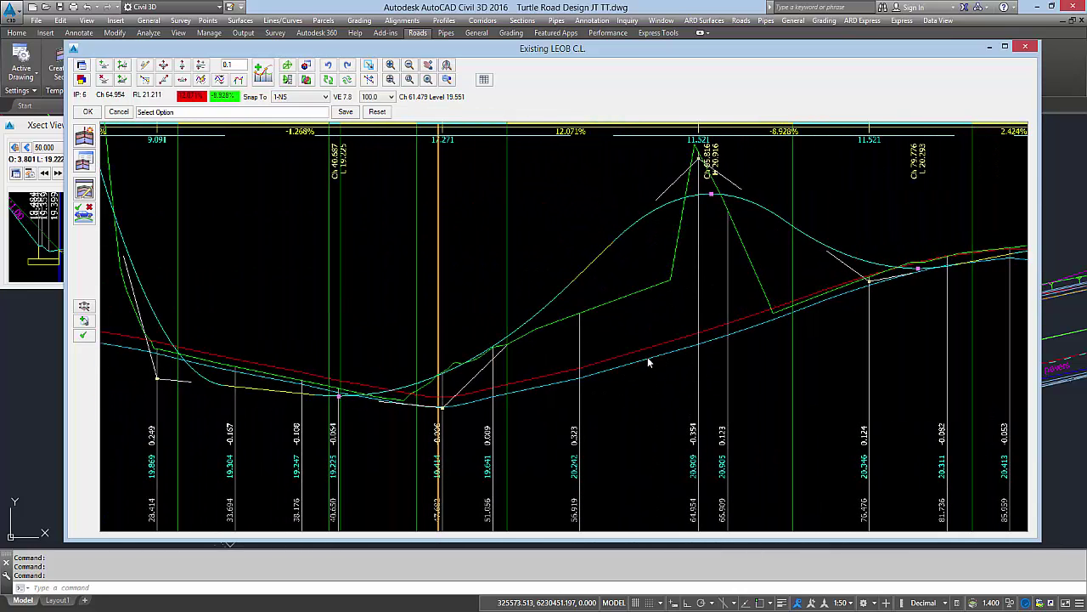
pyautogui.click(714, 197)
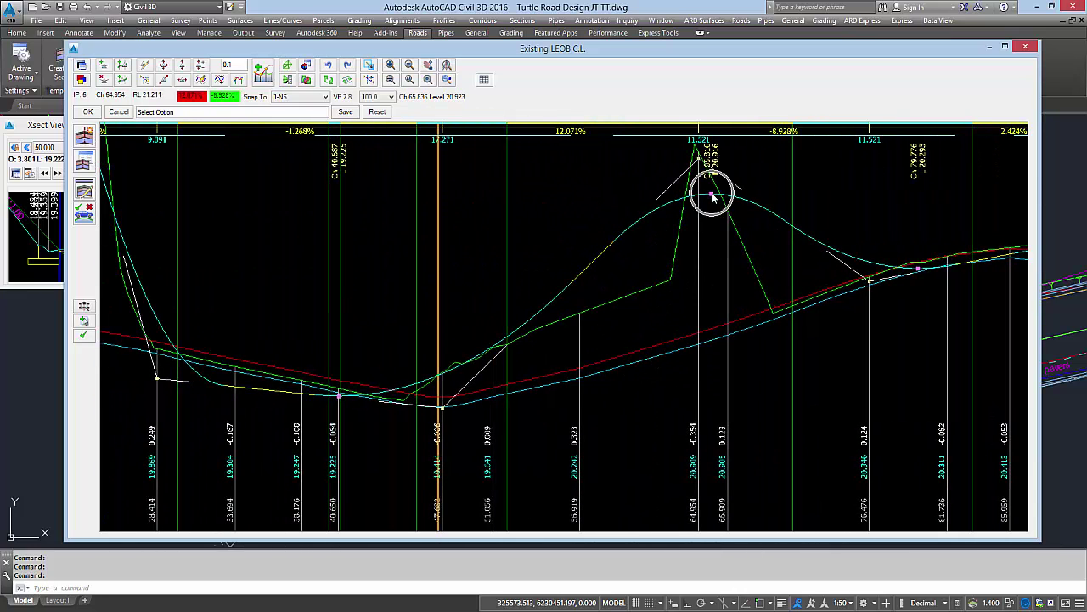
pyautogui.click(712, 333)
pyautogui.moveTo(489, 372); pyautogui.dragTo(917, 377, button='middle')
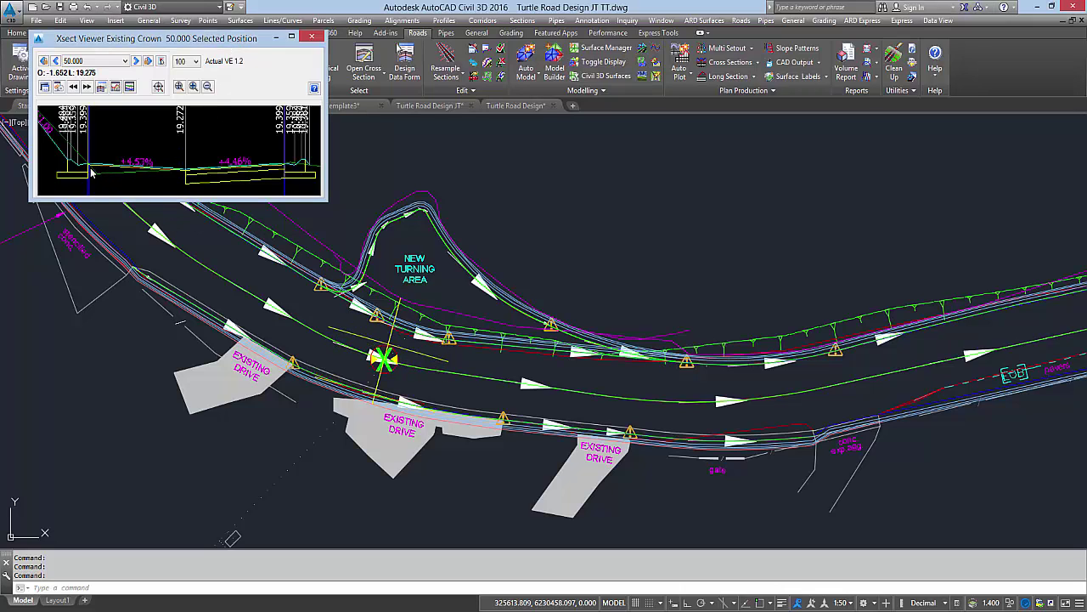
# Start a new From Code - Design Surface entry at the end of the Design Constraints in Existing LEOB's design data
pyautogui.click(407, 68)
pyautogui.click(416, 330)
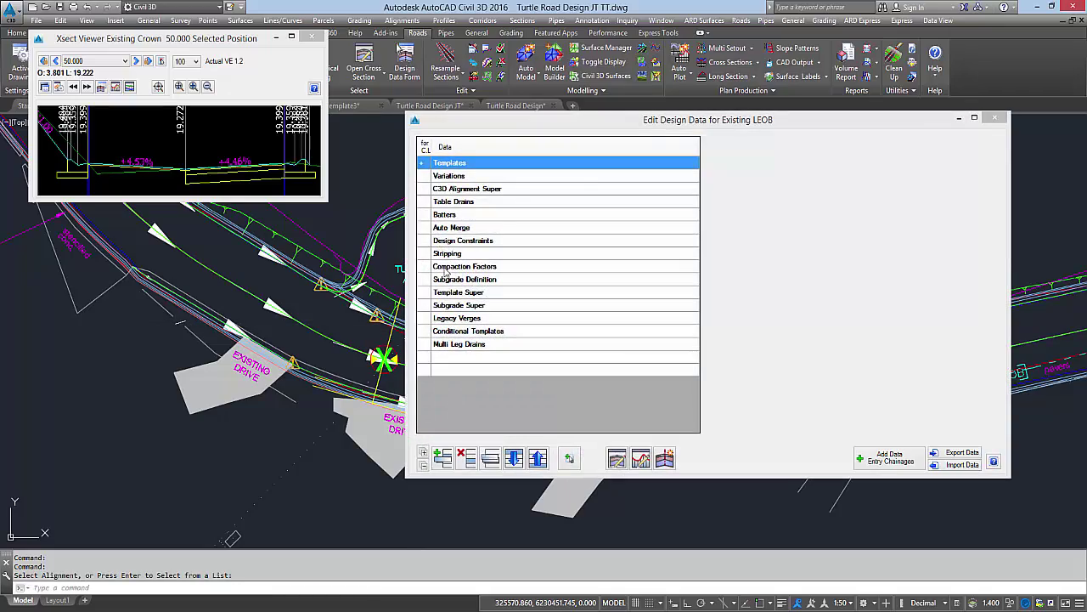
pyautogui.click(448, 241)
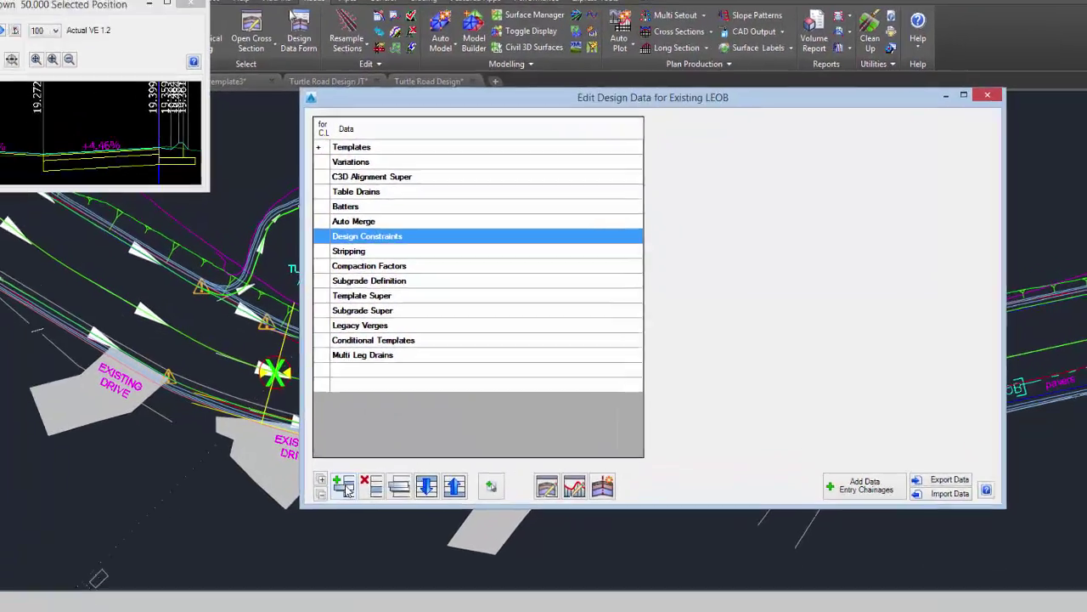
pyautogui.click(442, 458)
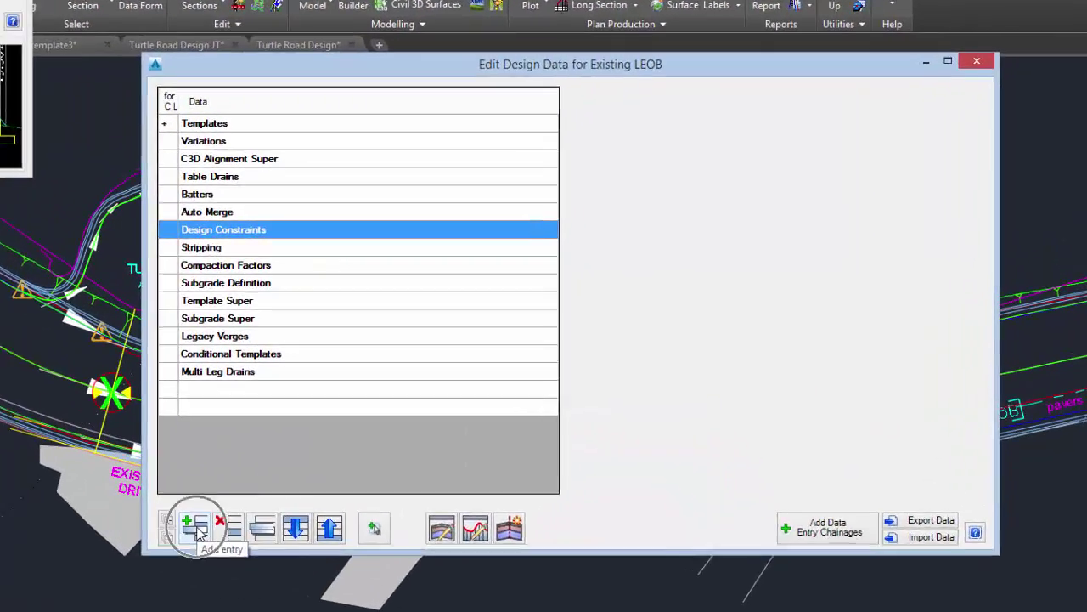
pyautogui.click(465, 172)
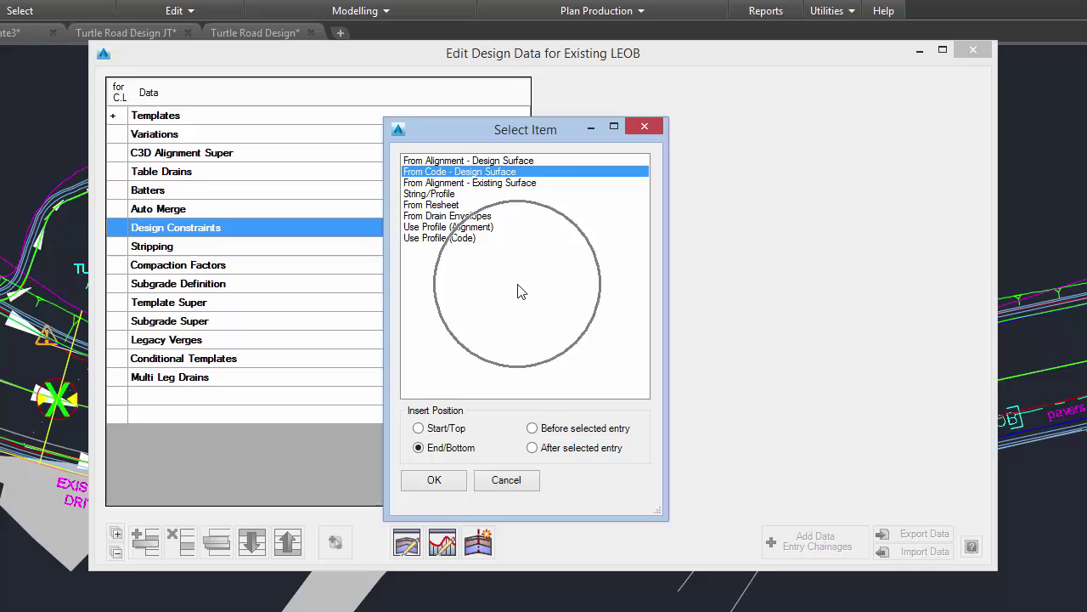
pyautogui.click(451, 482)
# Name the constraint Min_Max, with chainages 0 to 10000, data interpolated on Existing Crown and code C.L
pyautogui.write('Min_Max')
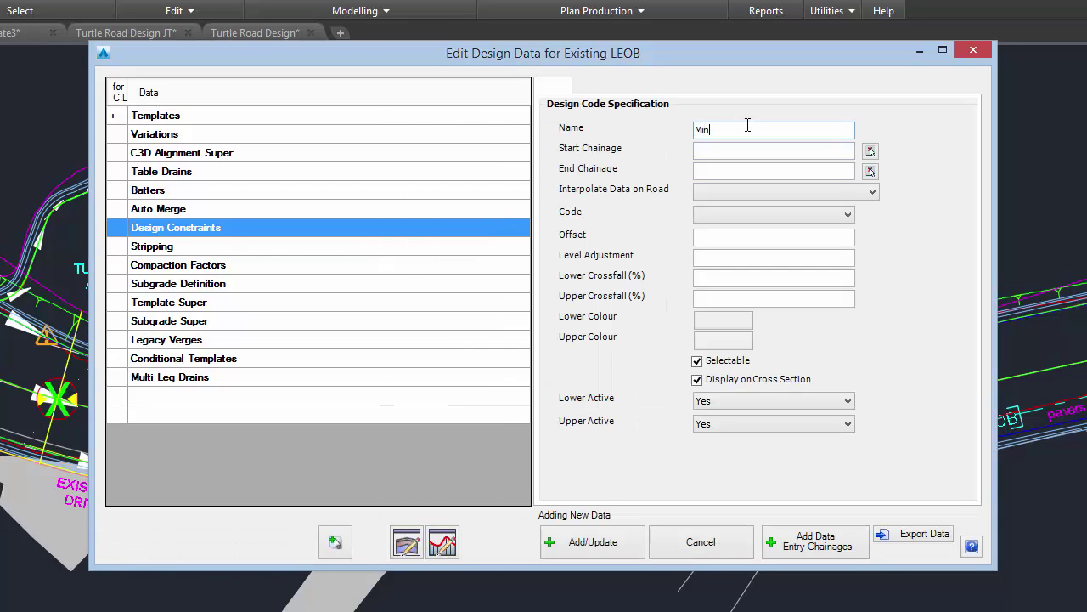
pyautogui.write('10000')
pyautogui.click(727, 191)
pyautogui.click(727, 206)
pyautogui.click(724, 214)
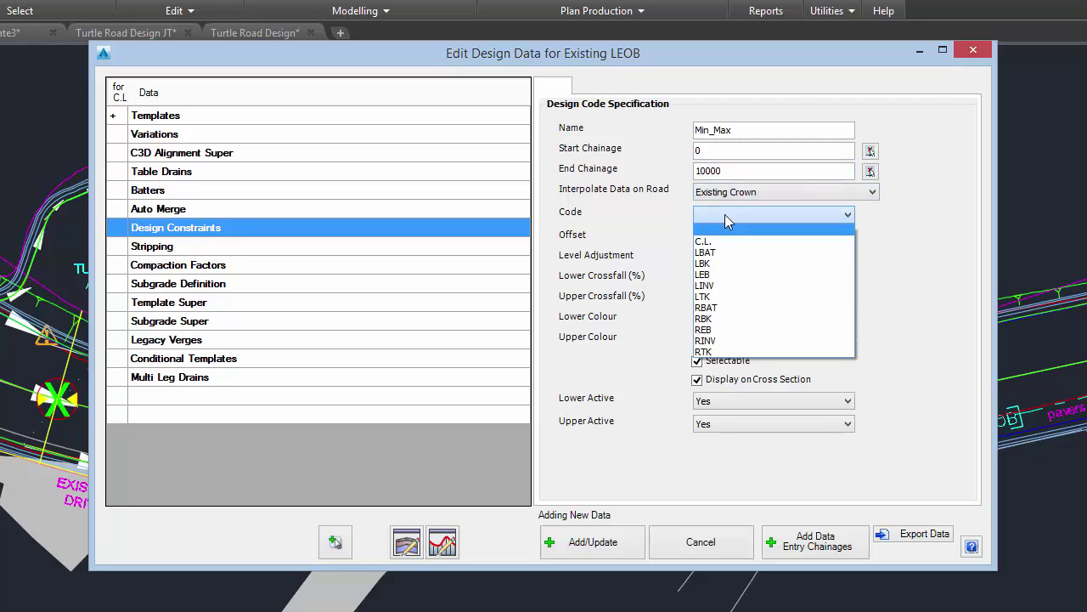
pyautogui.click(722, 241)
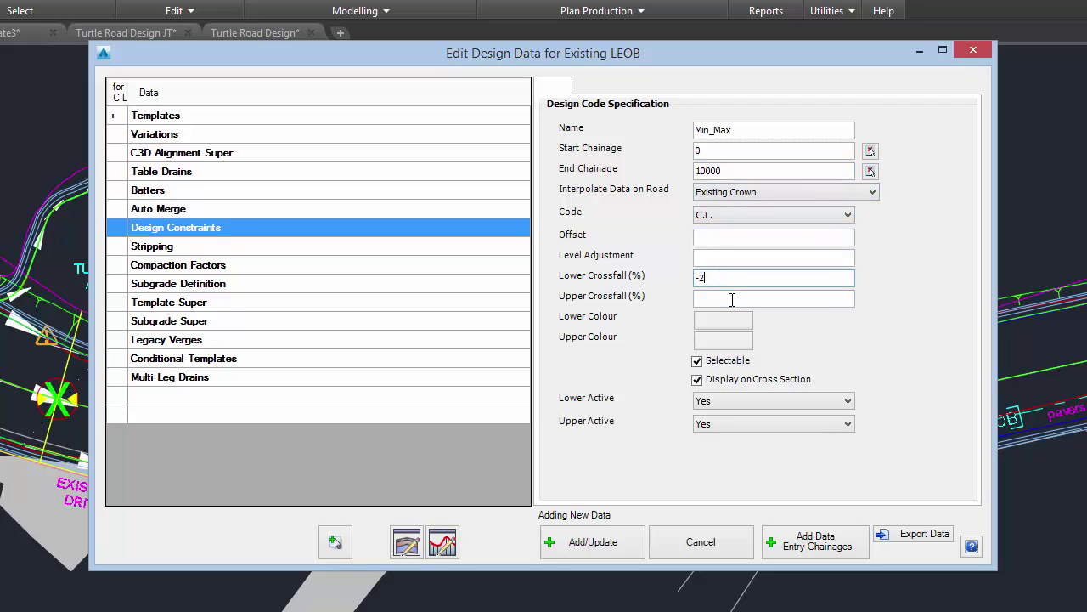
# Set the constraint's crossfalls to -2% lower and -5% upper with red and light blue colours, add it, and close the design data
pyautogui.click(721, 323)
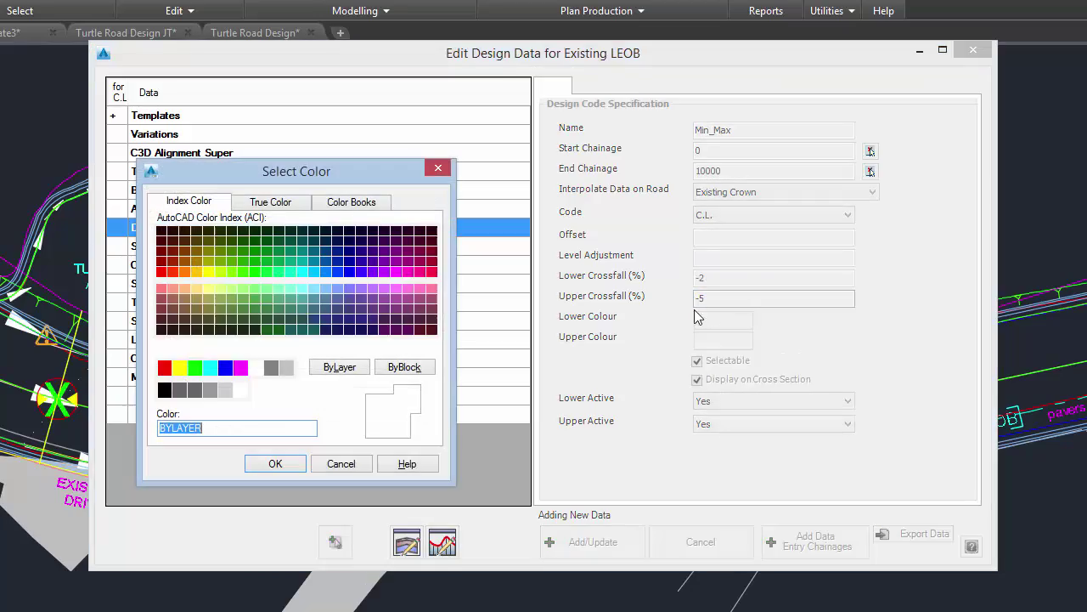
pyautogui.click(161, 272)
pyautogui.click(275, 463)
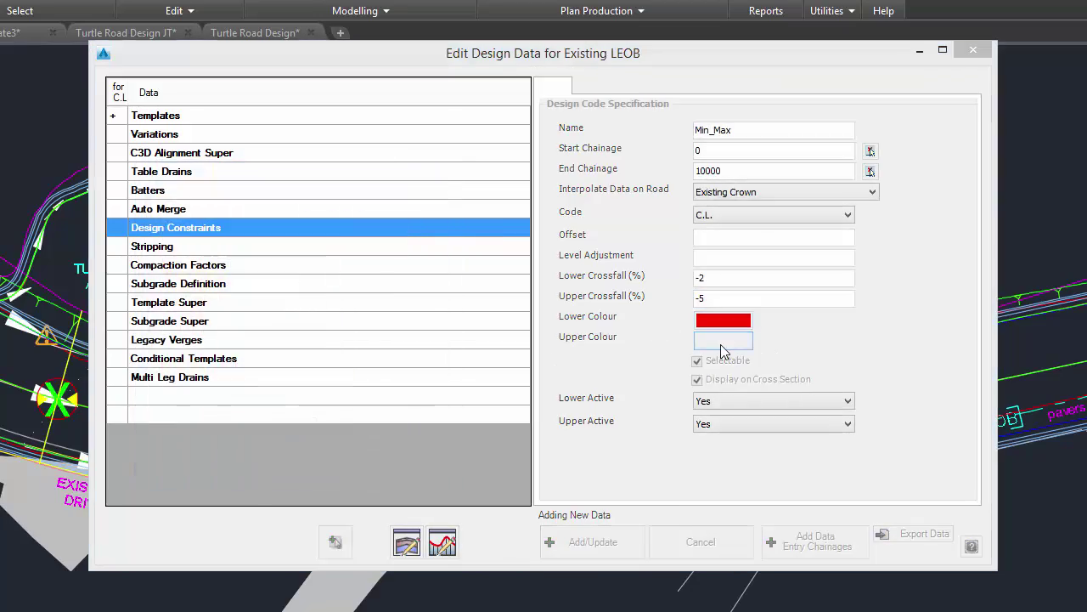
pyautogui.click(722, 338)
pyautogui.click(314, 271)
pyautogui.click(275, 463)
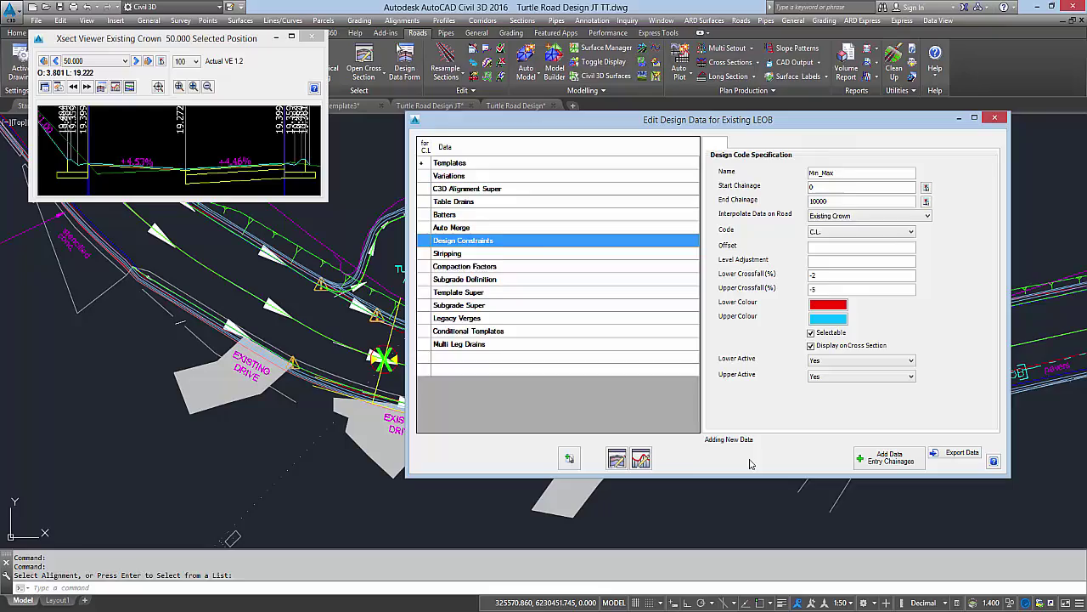
pyautogui.click(750, 463)
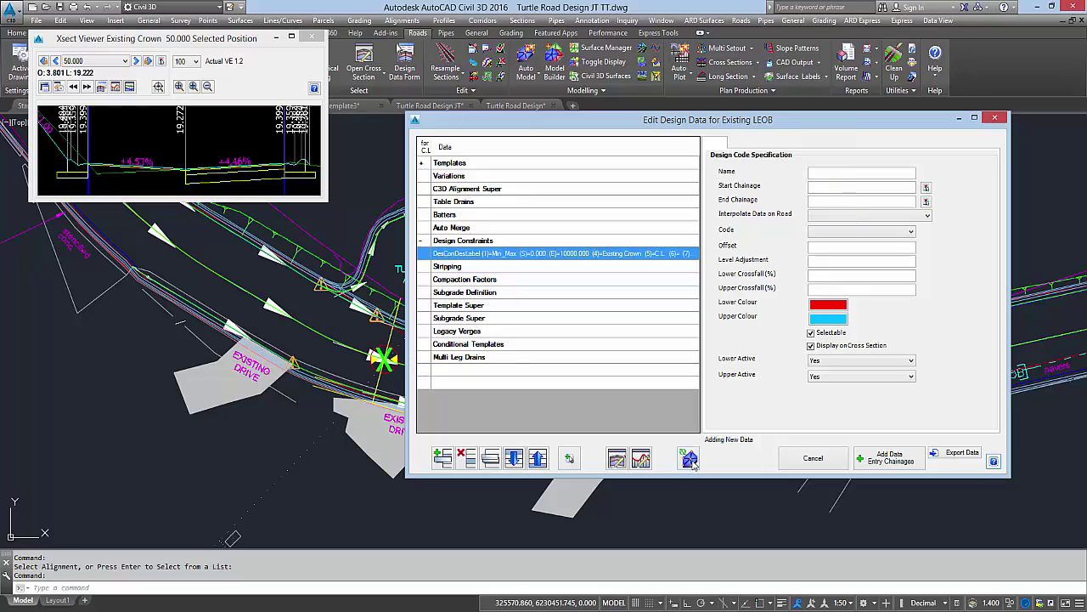
pyautogui.click(996, 124)
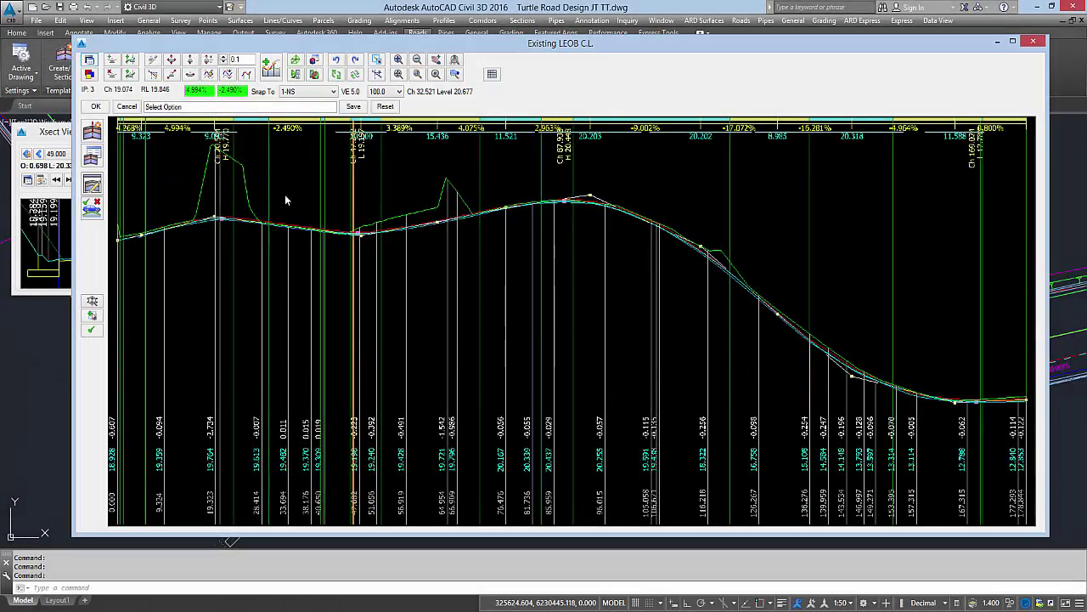
# Examine the Existing LEOB design profile against the red and light blue constraint lines along the string, then accept the grading
pyautogui.scroll(2, 284, 194)
pyautogui.moveTo(215, 240); pyautogui.dragTo(460, 370, button='middle')
pyautogui.moveTo(433, 293)
pyautogui.mouseDown(button='middle')
pyautogui.moveTo(387, 291)
pyautogui.moveTo(349, 391)
pyautogui.mouseUp(button='middle')
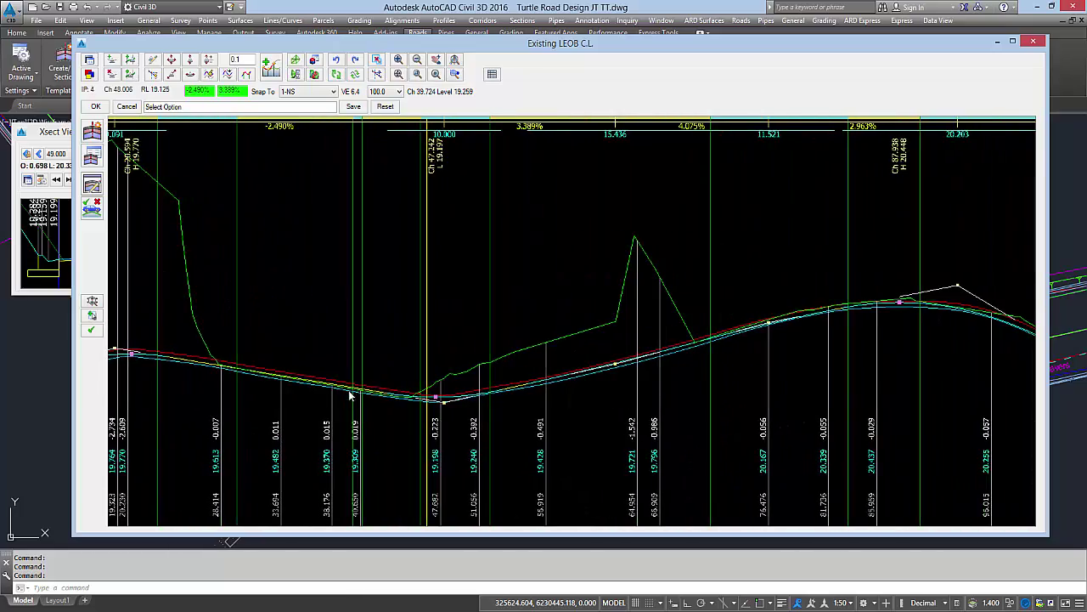
pyautogui.moveTo(447, 338); pyautogui.dragTo(395, 336, button='middle')
pyautogui.moveTo(721, 297); pyautogui.dragTo(360, 290, button='middle')
pyautogui.moveTo(513, 288); pyautogui.dragTo(287, 290, button='middle')
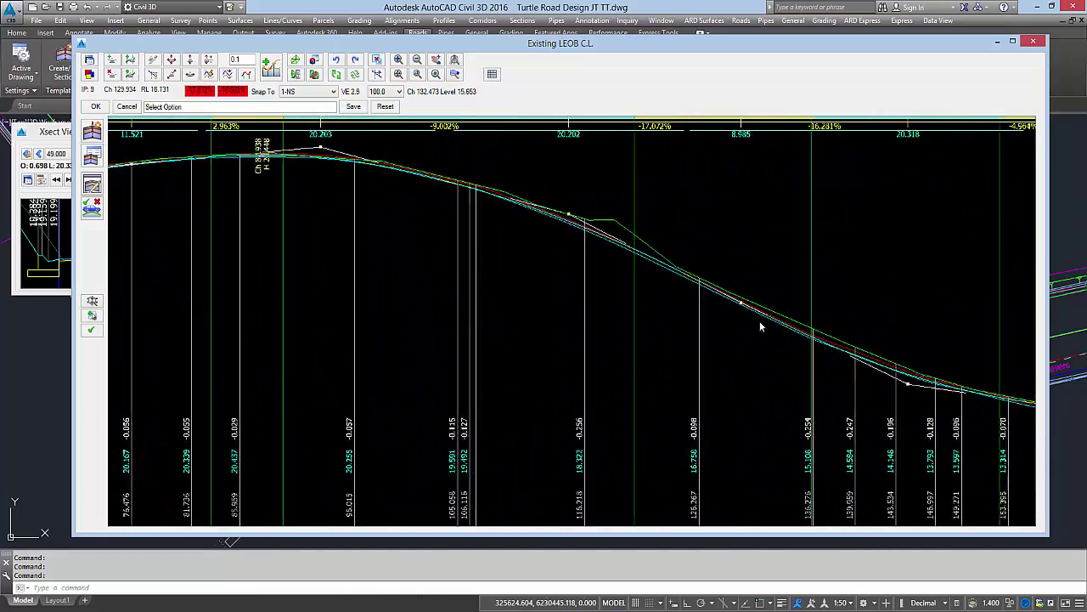
pyautogui.moveTo(760, 320); pyautogui.dragTo(271, 318, button='middle')
pyautogui.moveTo(145, 305); pyautogui.dragTo(532, 293, button='middle')
pyautogui.moveTo(221, 285); pyautogui.dragTo(635, 255, button='middle')
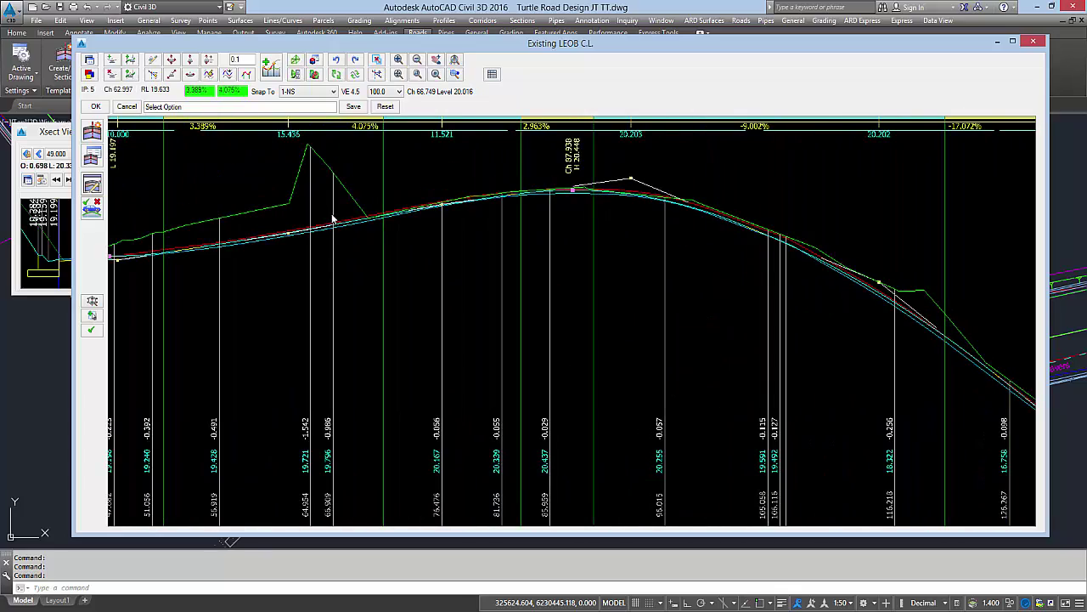
pyautogui.click(398, 60)
pyautogui.moveTo(289, 293); pyautogui.dragTo(644, 284, button='middle')
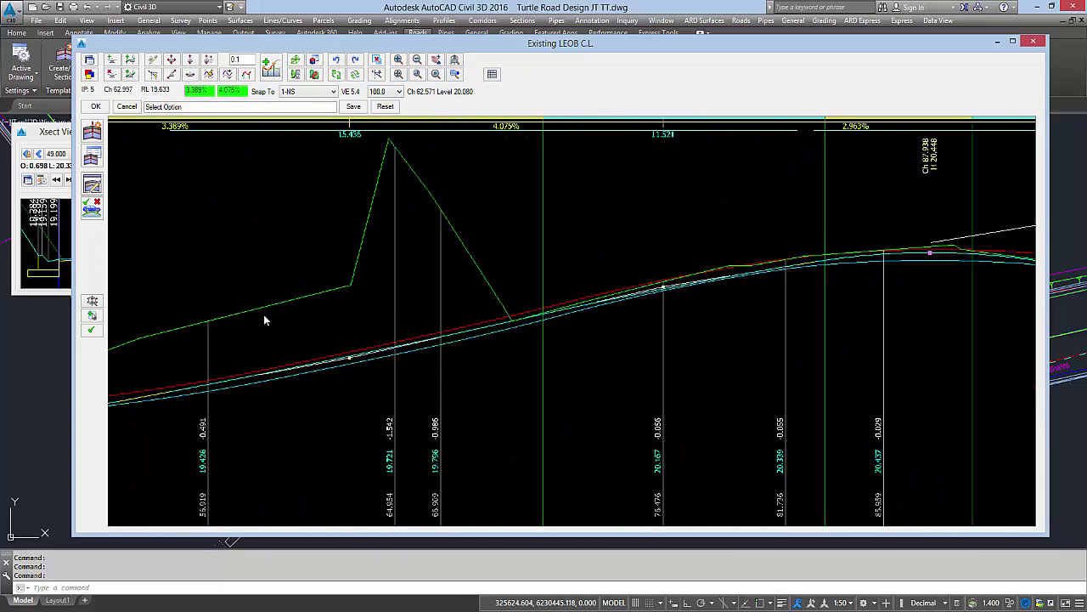
pyautogui.moveTo(263, 316); pyautogui.dragTo(594, 293, button='middle')
pyautogui.moveTo(327, 293); pyautogui.dragTo(599, 285, button='middle')
pyautogui.moveTo(263, 293); pyautogui.dragTo(661, 285, button='middle')
pyautogui.moveTo(316, 287); pyautogui.dragTo(689, 263, button='middle')
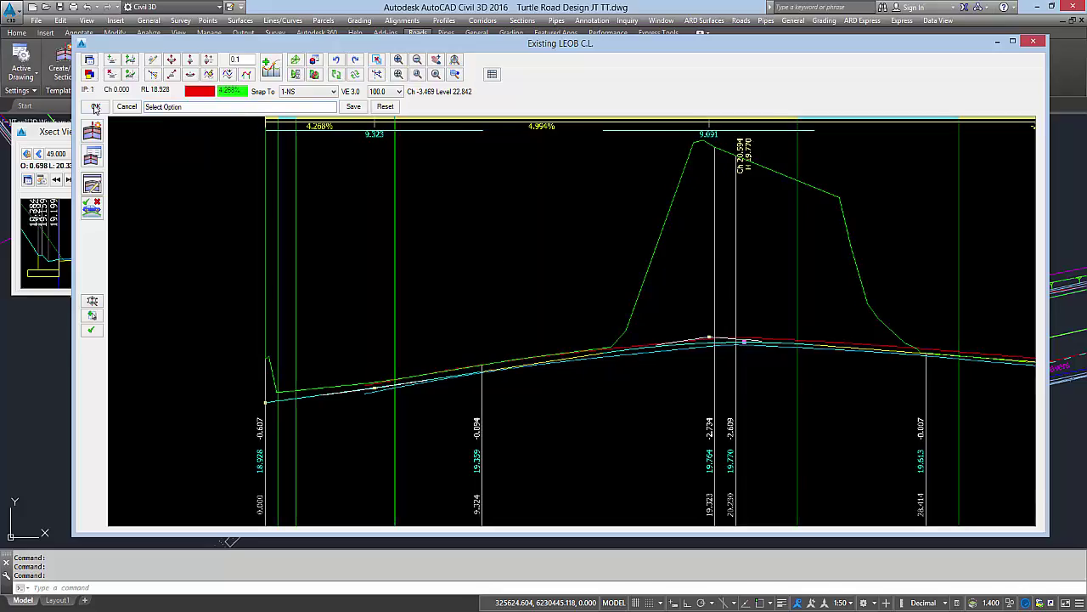
pyautogui.click(95, 106)
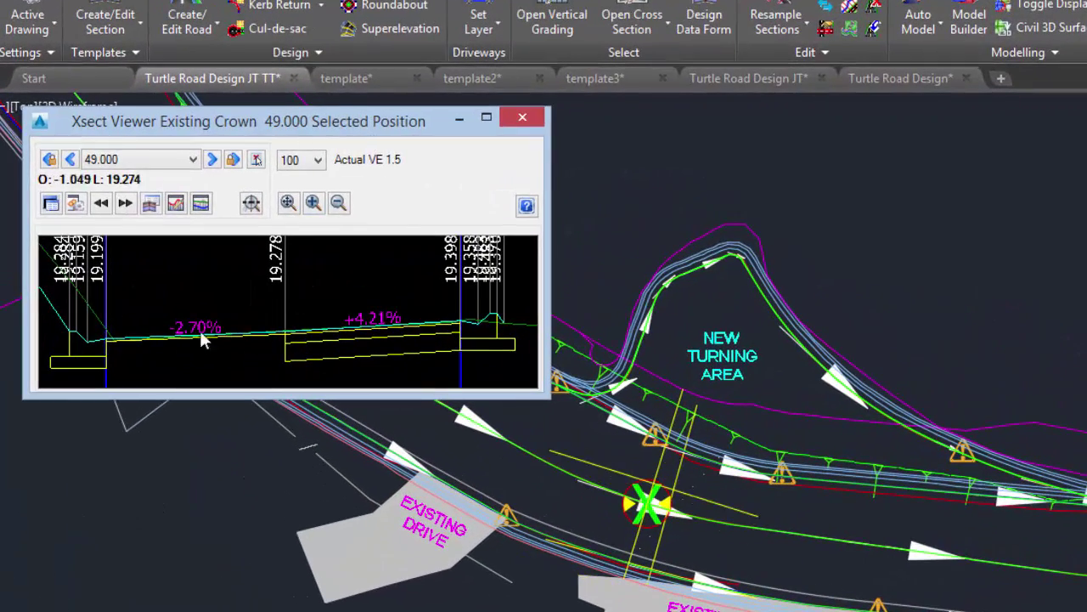
# Review the pavement crossfalls in successive Existing Crown cross sections from chainage 49 onward
pyautogui.click(213, 159)
pyautogui.click(212, 159)
pyautogui.click(212, 159)
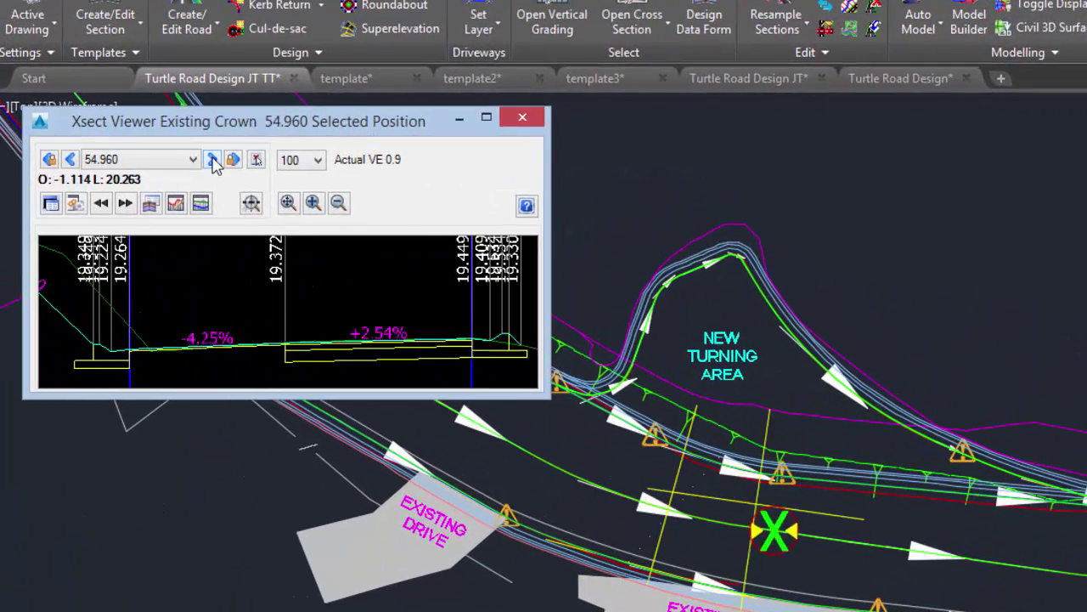
pyautogui.click(213, 159)
pyautogui.click(213, 159)
pyautogui.click(213, 159)
pyautogui.click(212, 159)
pyautogui.click(212, 159)
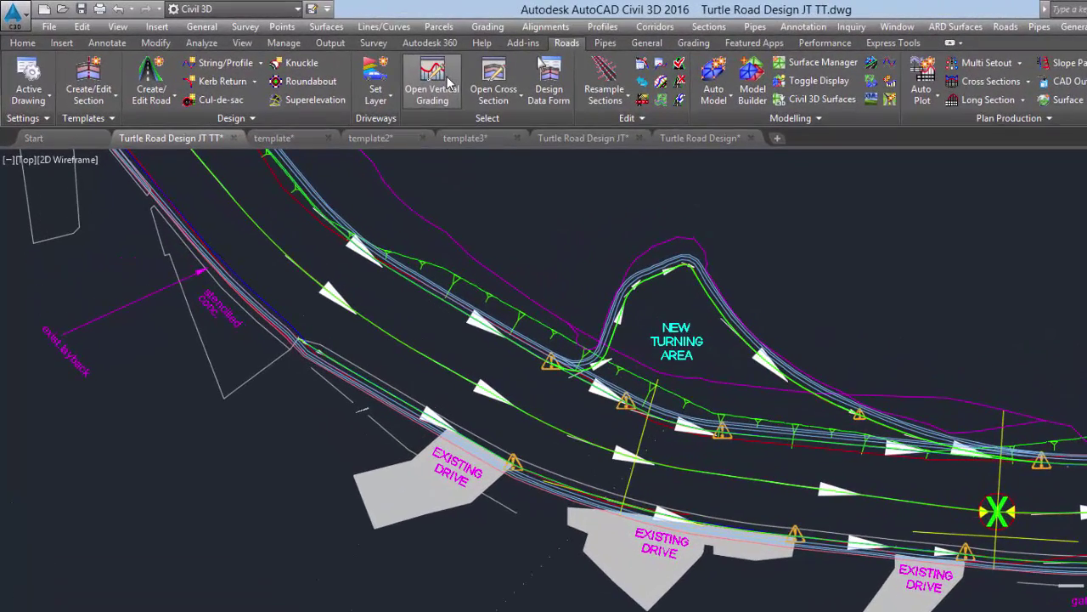
# Open the vertical grading window for the New Turning Area string and widen the window
pyautogui.click(432, 81)
pyautogui.click(643, 273)
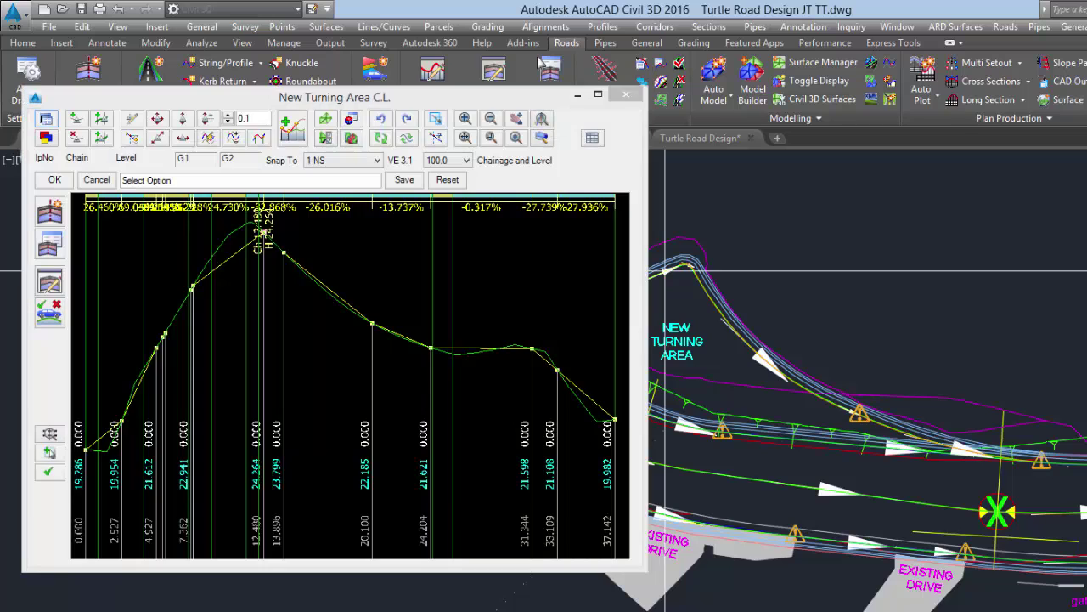
pyautogui.moveTo(646, 319); pyautogui.dragTo(1012, 318)
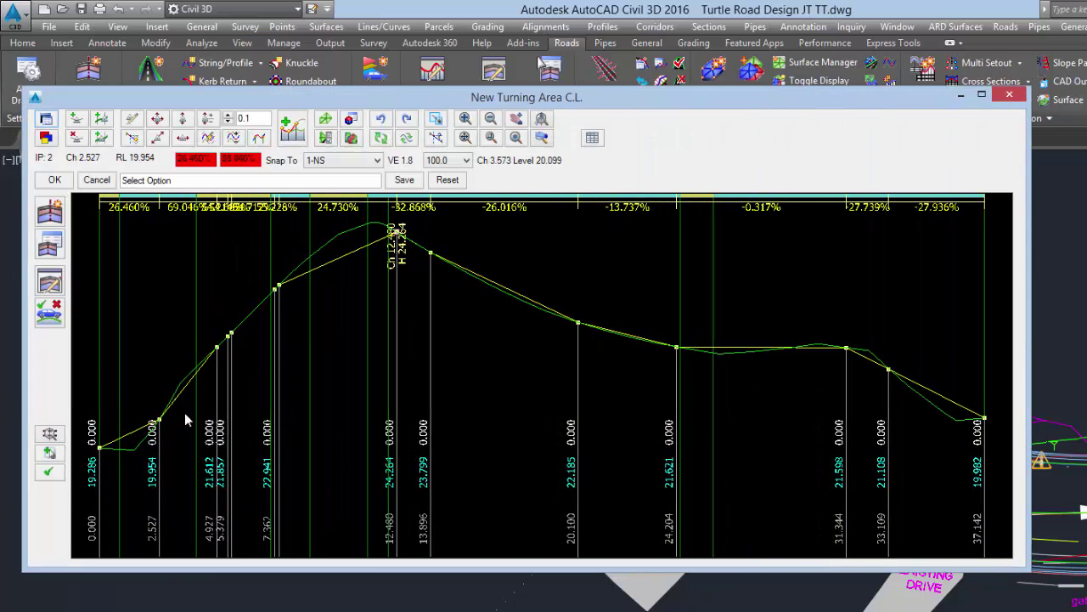
# Add a Reference Line initial design for New Turning Area using Existing LEOB's design surface and a constant slope of 3
pyautogui.click(293, 133)
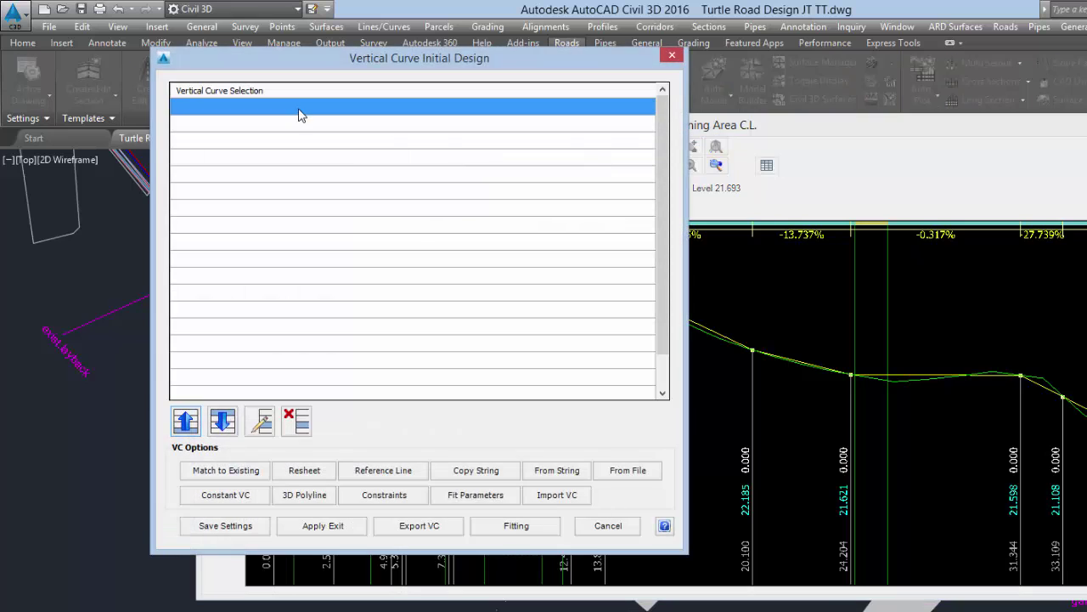
pyautogui.click(299, 115)
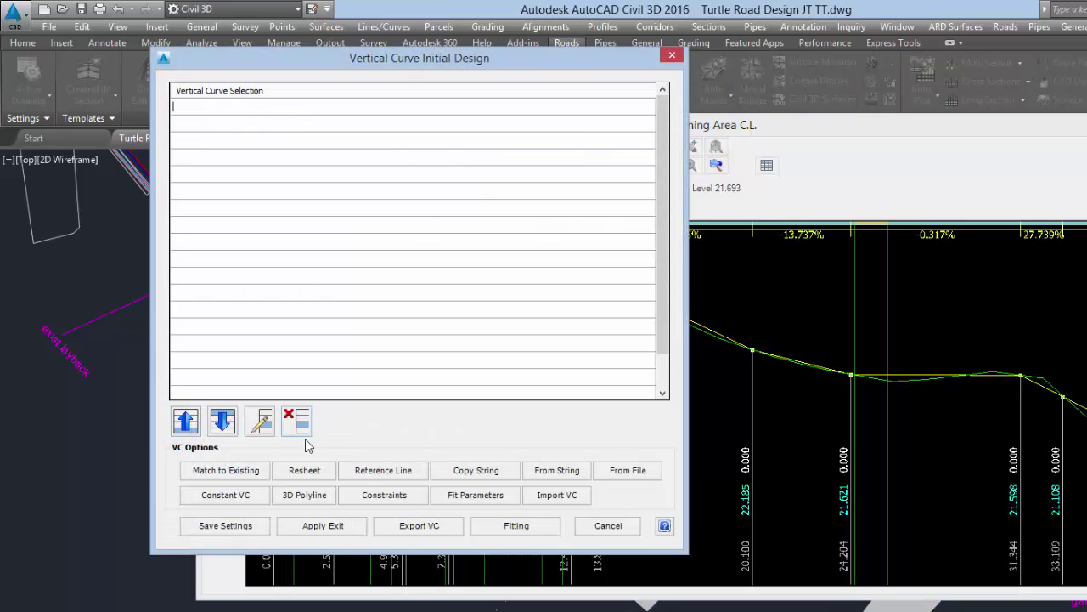
pyautogui.click(362, 475)
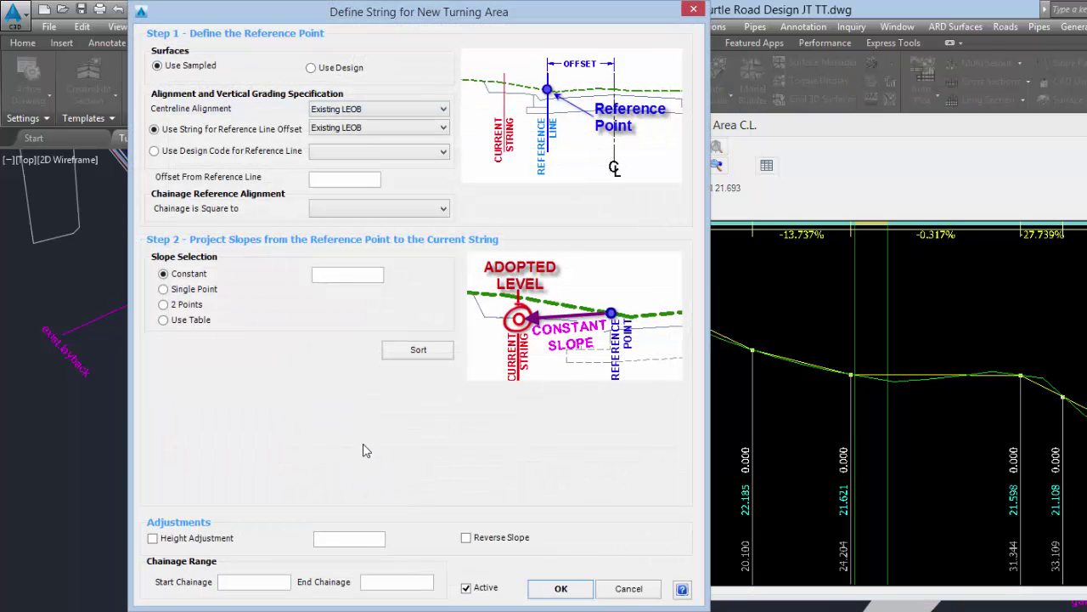
pyautogui.click(312, 68)
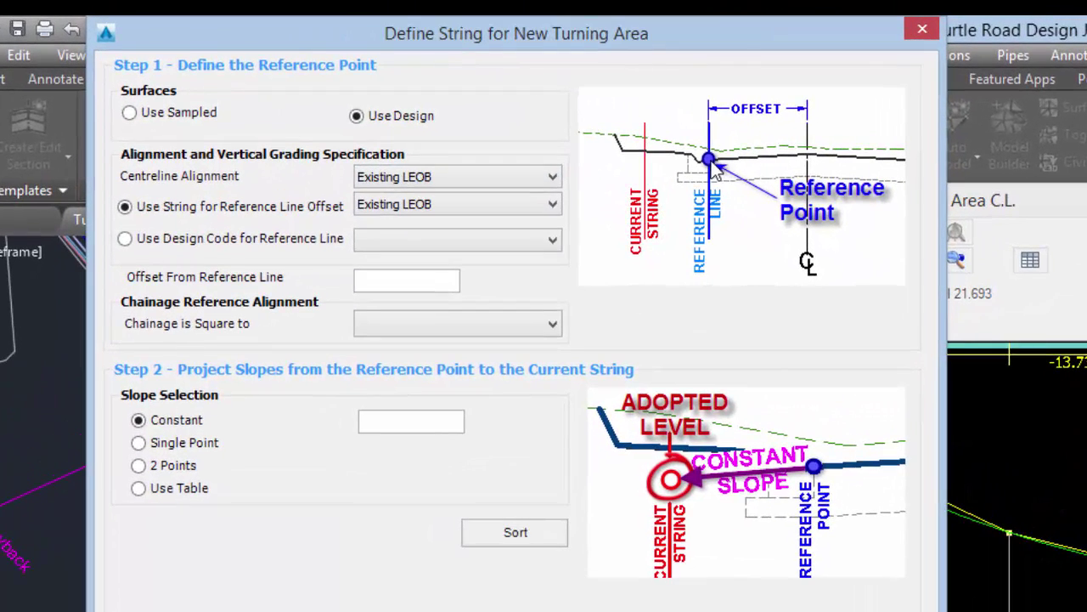
pyautogui.click(408, 217)
pyautogui.click(403, 244)
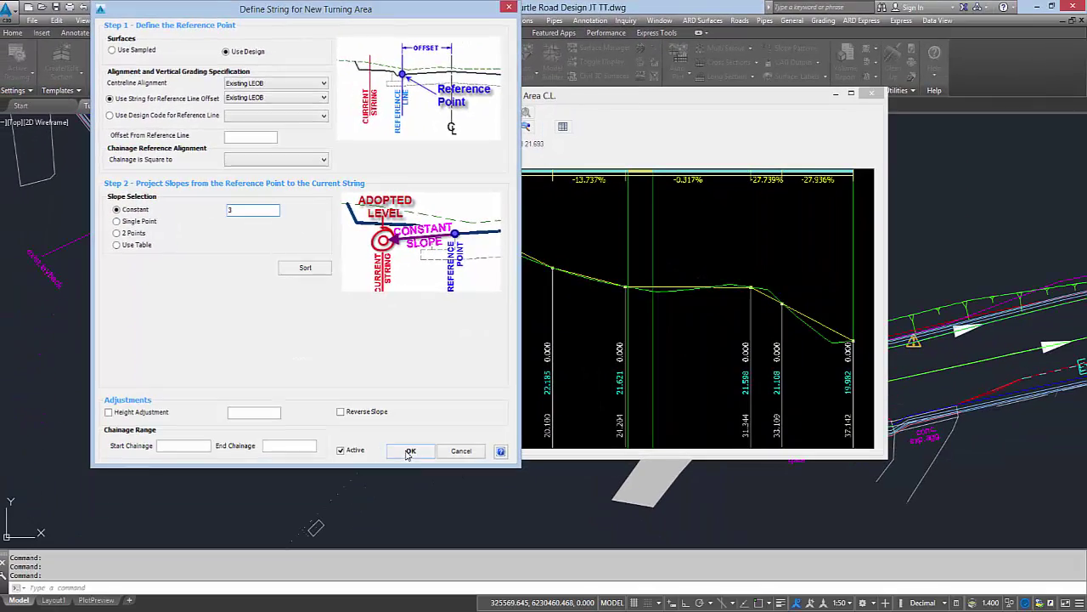
pyautogui.click(408, 451)
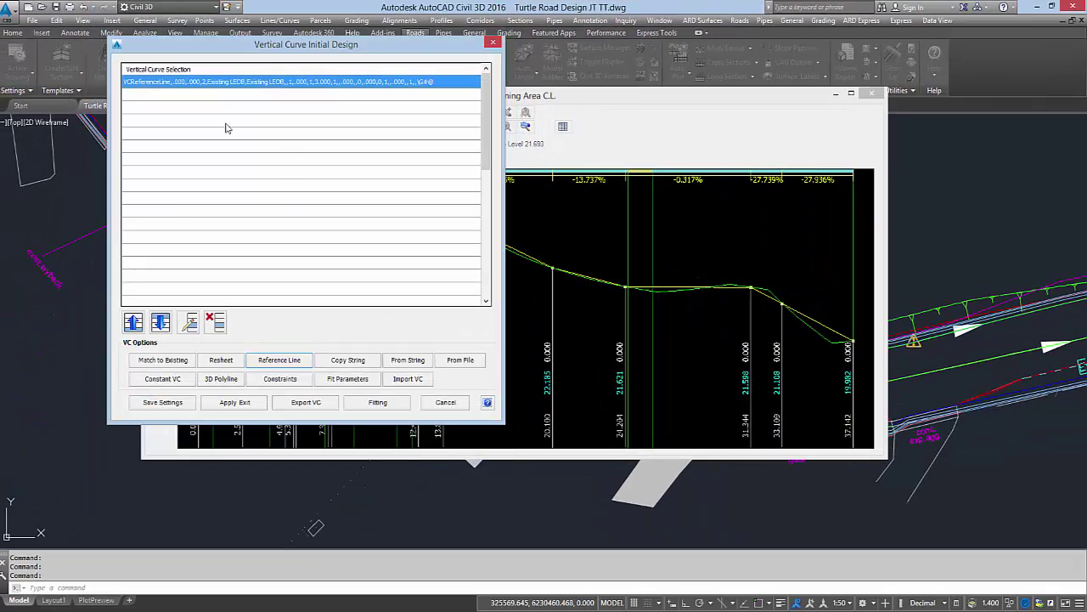
# Apply the initial vertical curve design to New Turning Area and accept its vertical grading
pyautogui.click(220, 404)
pyautogui.click(686, 34)
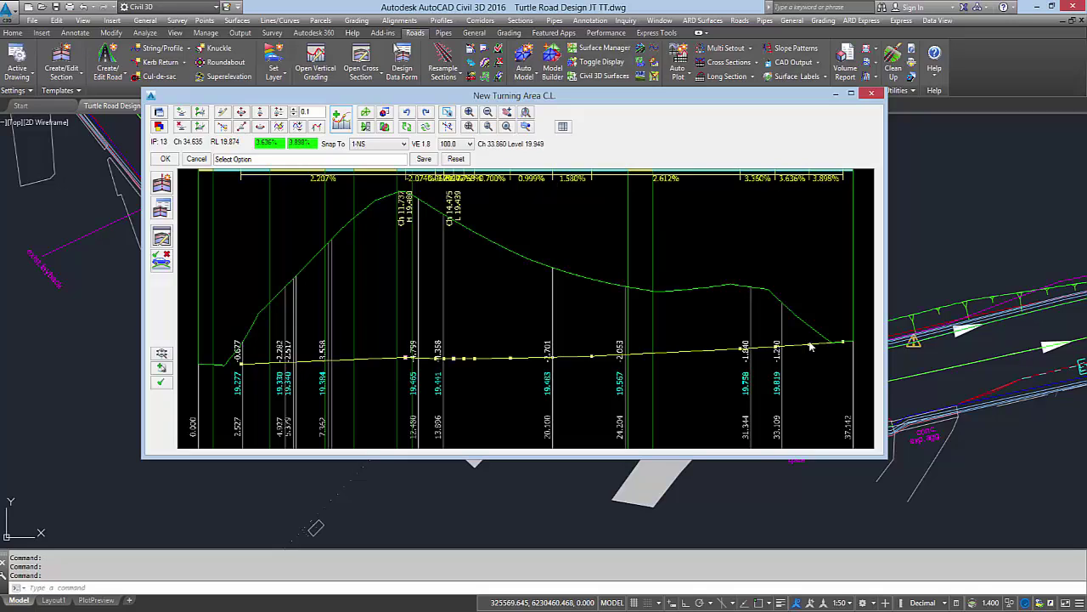
pyautogui.click(165, 159)
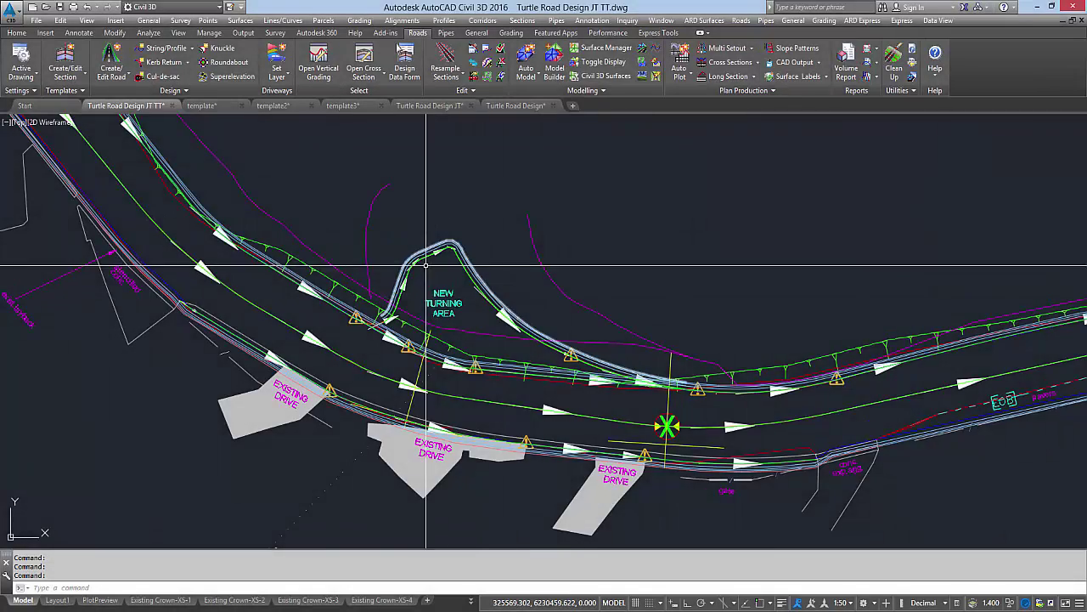
# Open the Local New Turning template for editing and set its left-side cut and fill batter slopes to 0.25
pyautogui.scroll(2, 429, 268)
pyautogui.moveTo(429, 268); pyautogui.dragTo(459, 293, button='middle')
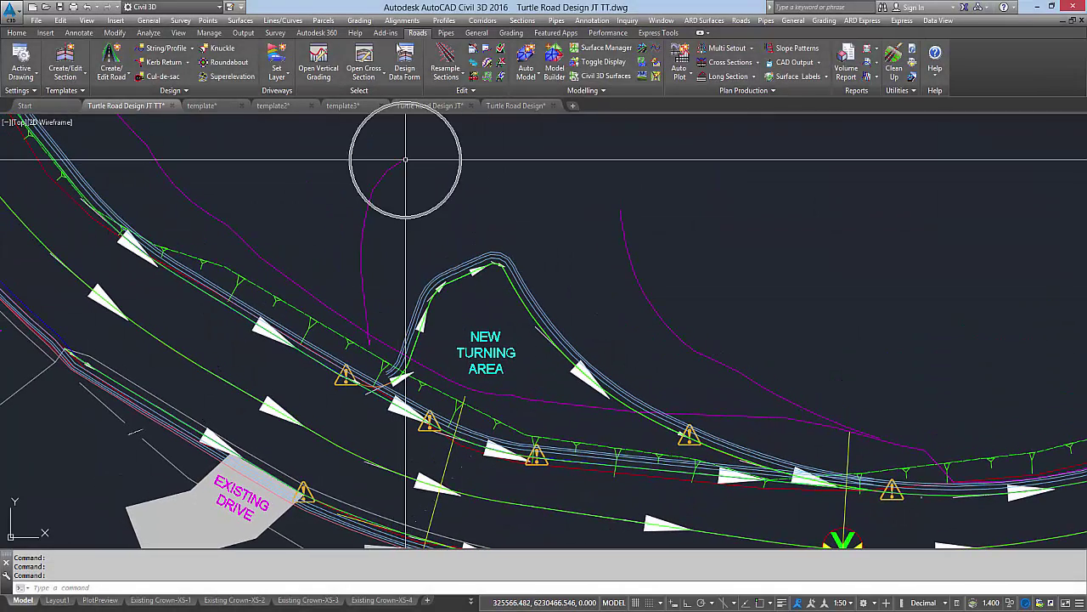
pyautogui.press('ctrl')
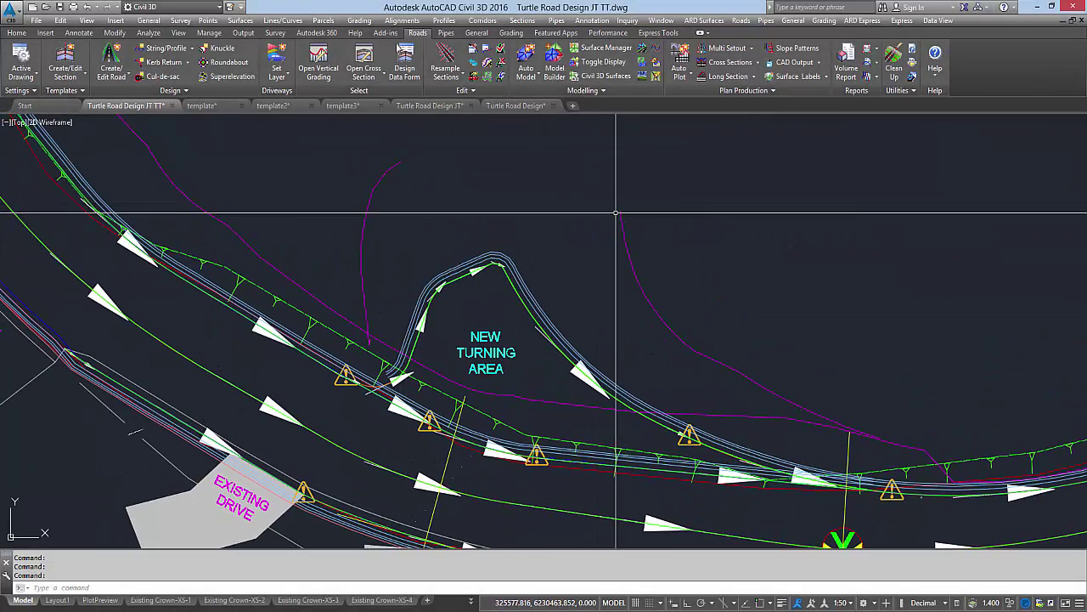
pyautogui.press('ctrl')
pyautogui.click(67, 59)
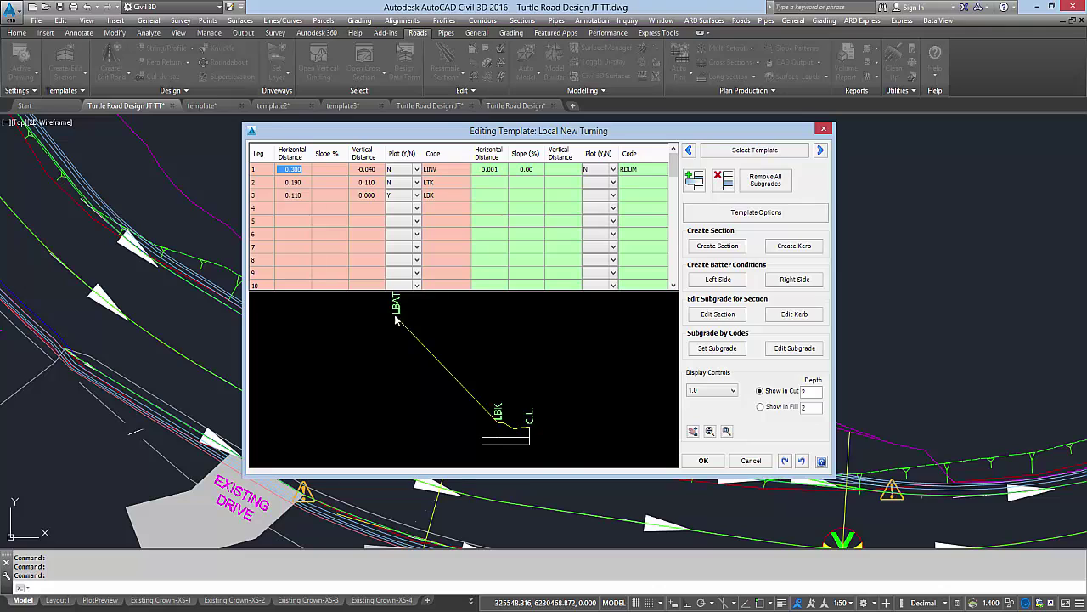
pyautogui.press('ctrl')
pyautogui.click(717, 279)
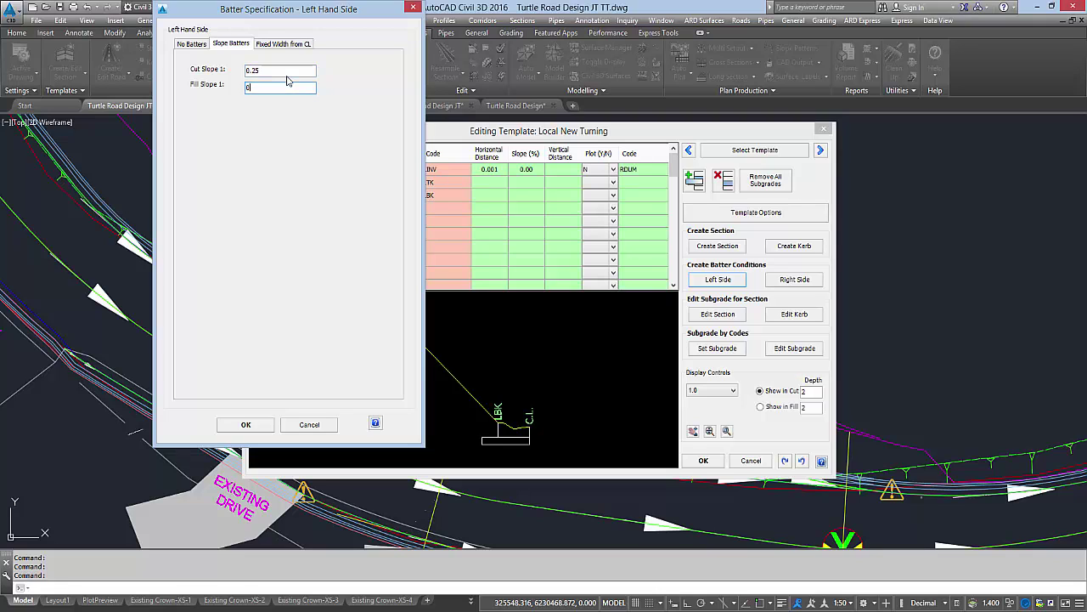
pyautogui.click(268, 429)
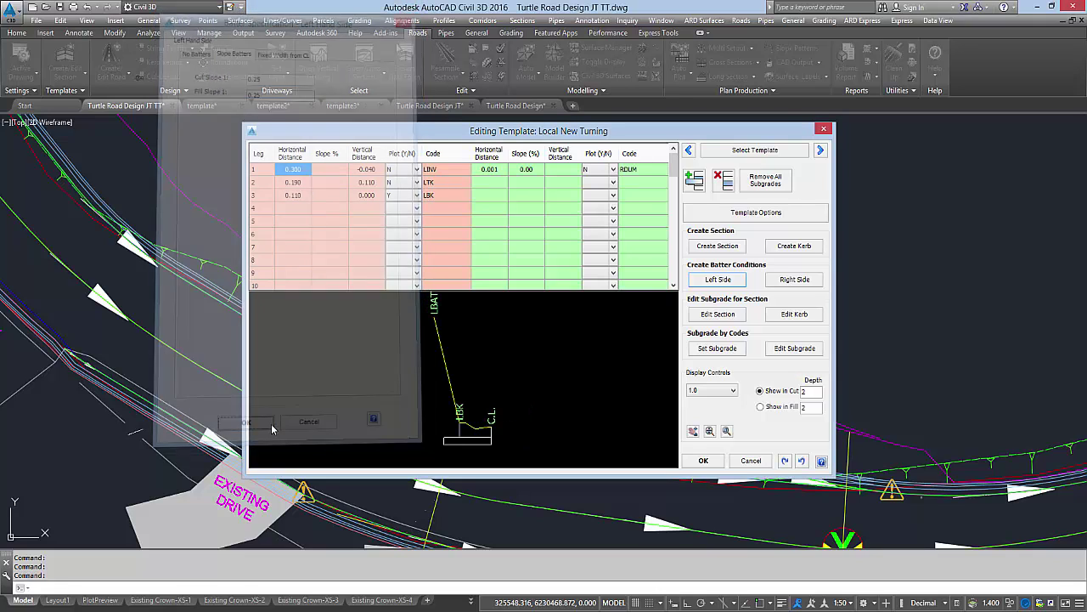
# Accept the Local New Turning template changes and create a new model named New Road Model
pyautogui.click(704, 461)
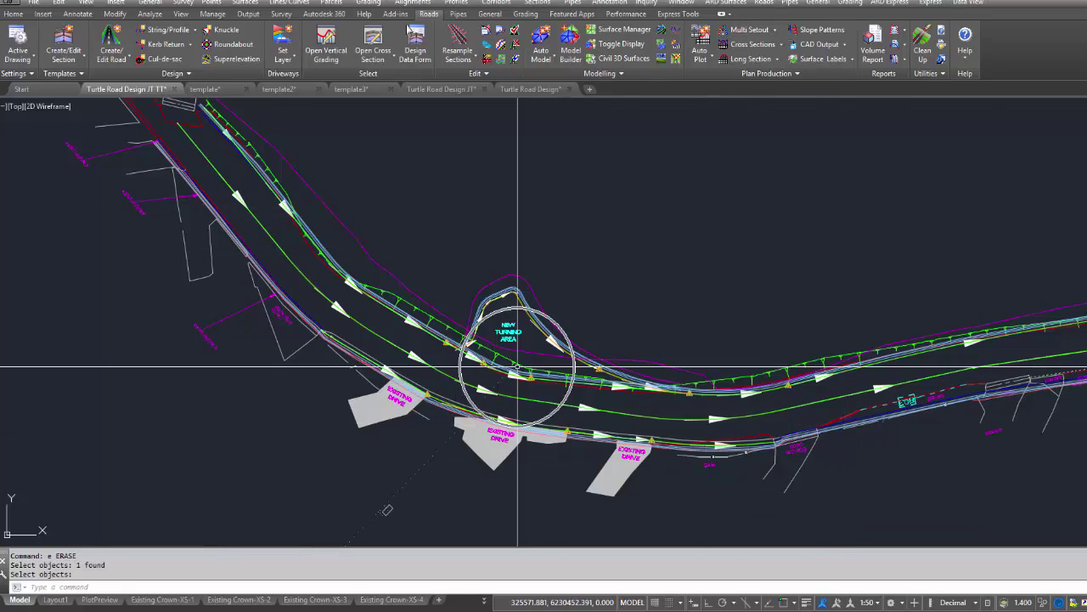
pyautogui.click(740, 1)
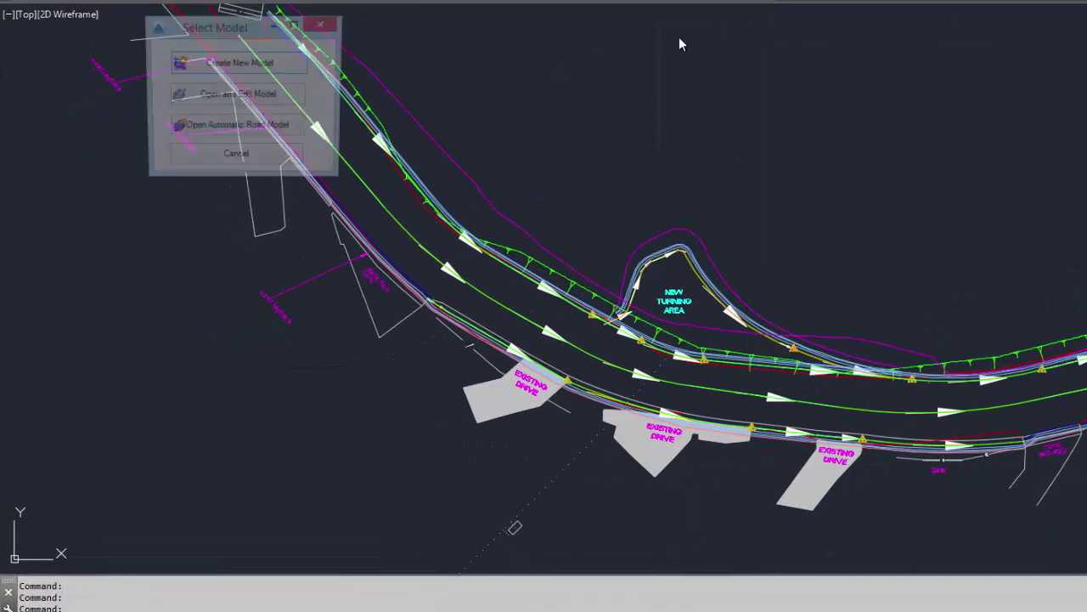
pyautogui.click(264, 63)
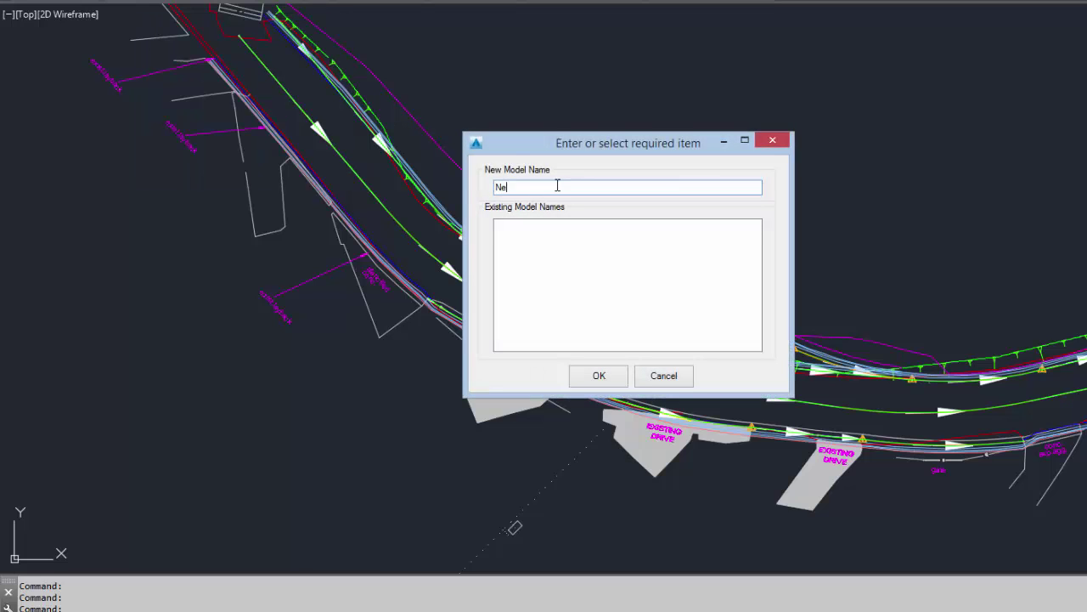
pyautogui.click(599, 375)
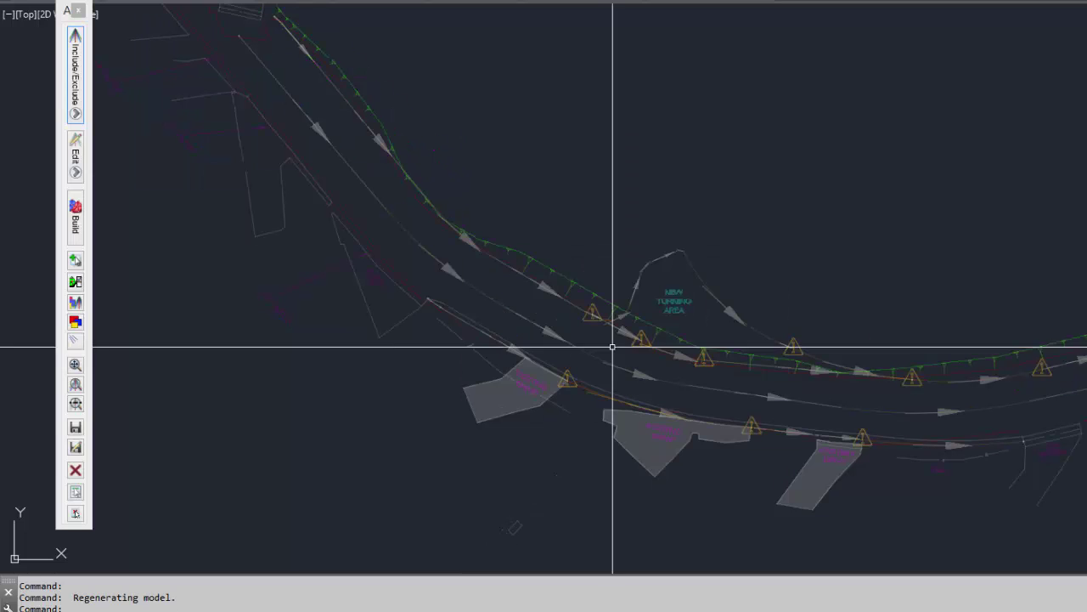
# Include Existing Crown, Existing REOB, Existing LEOB and New Turning Area in the new model
pyautogui.click(113, 96)
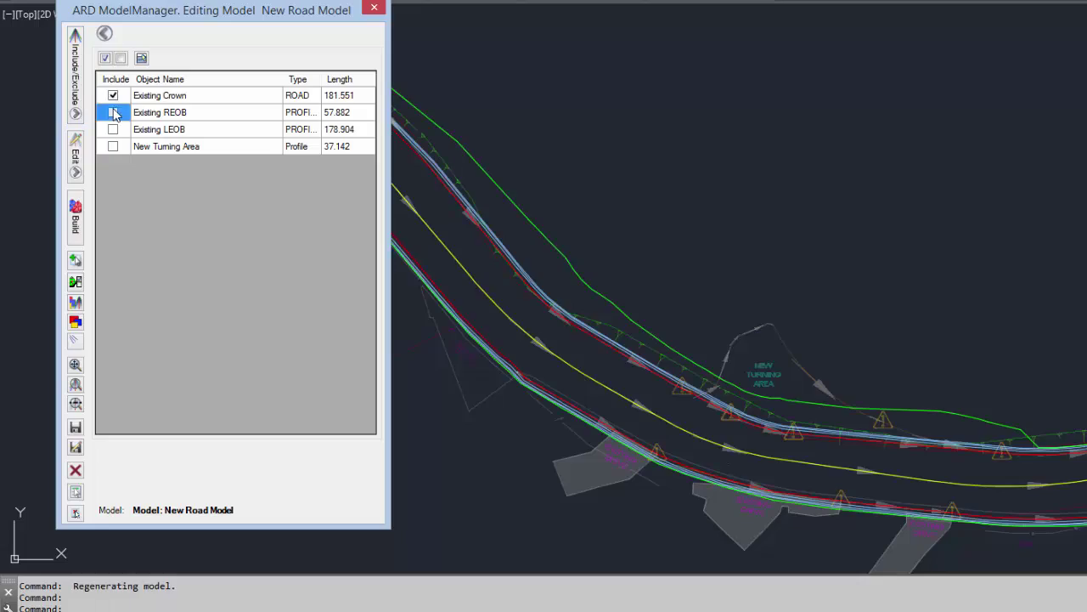
pyautogui.click(113, 113)
pyautogui.click(113, 129)
pyautogui.click(113, 146)
pyautogui.moveTo(430, 241)
pyautogui.mouseDown(button='middle')
pyautogui.moveTo(551, 276)
pyautogui.moveTo(548, 230)
pyautogui.mouseUp(button='middle')
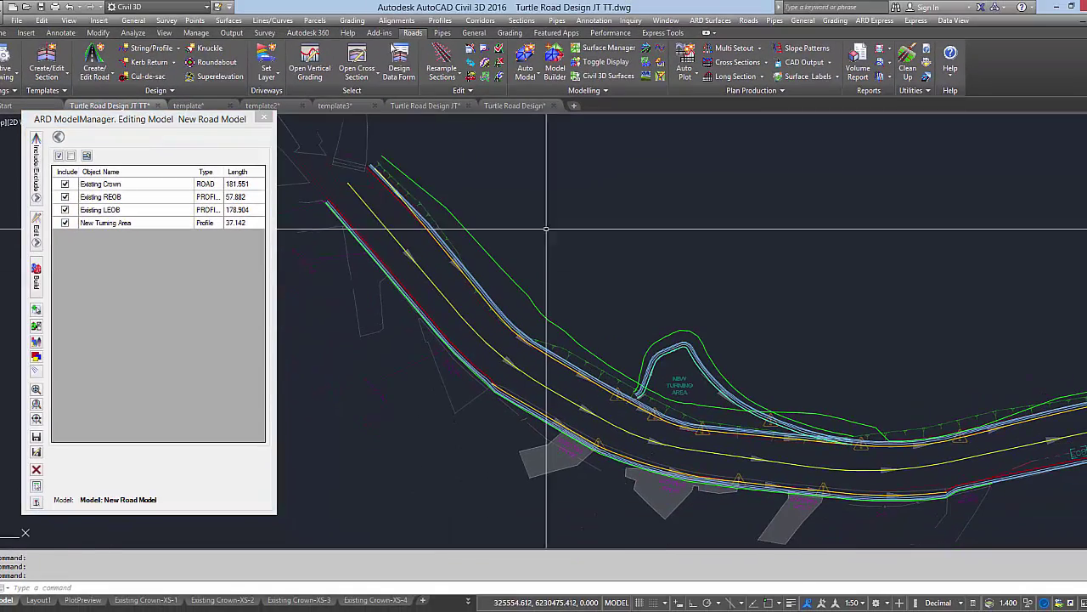
# Make Existing Crown the current road for editing and exclude its right-side kerb and batter codes from chainage 0.000 to 28.478
pyautogui.click(36, 243)
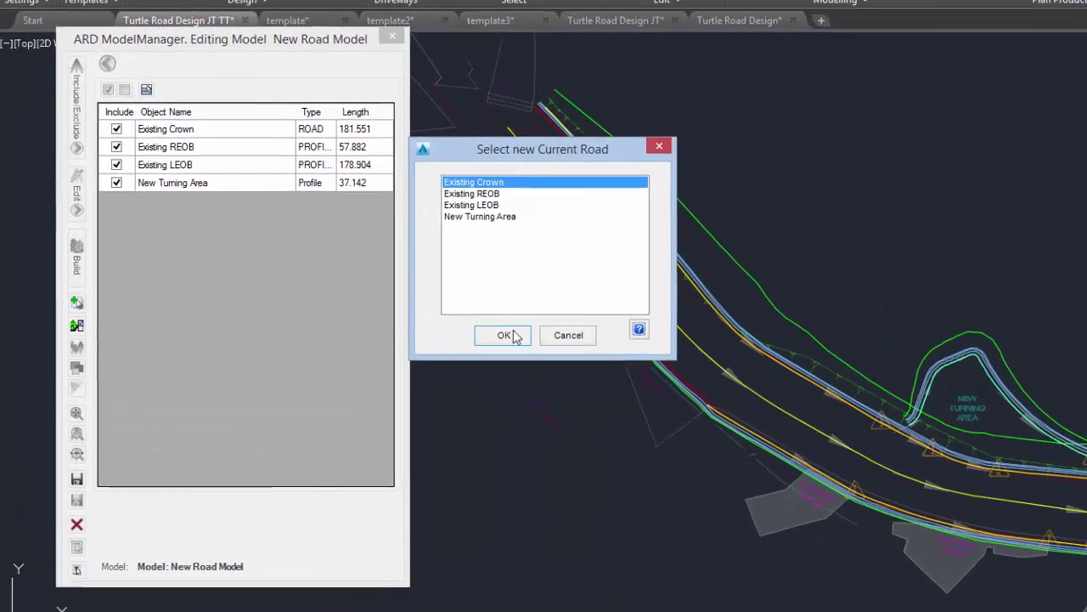
pyautogui.click(505, 335)
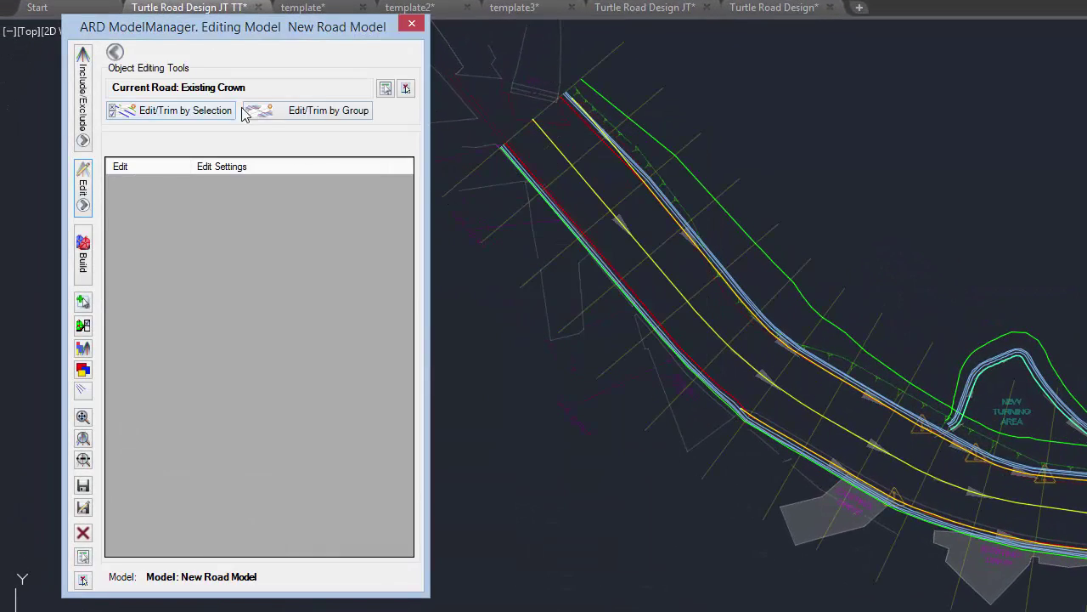
pyautogui.click(267, 115)
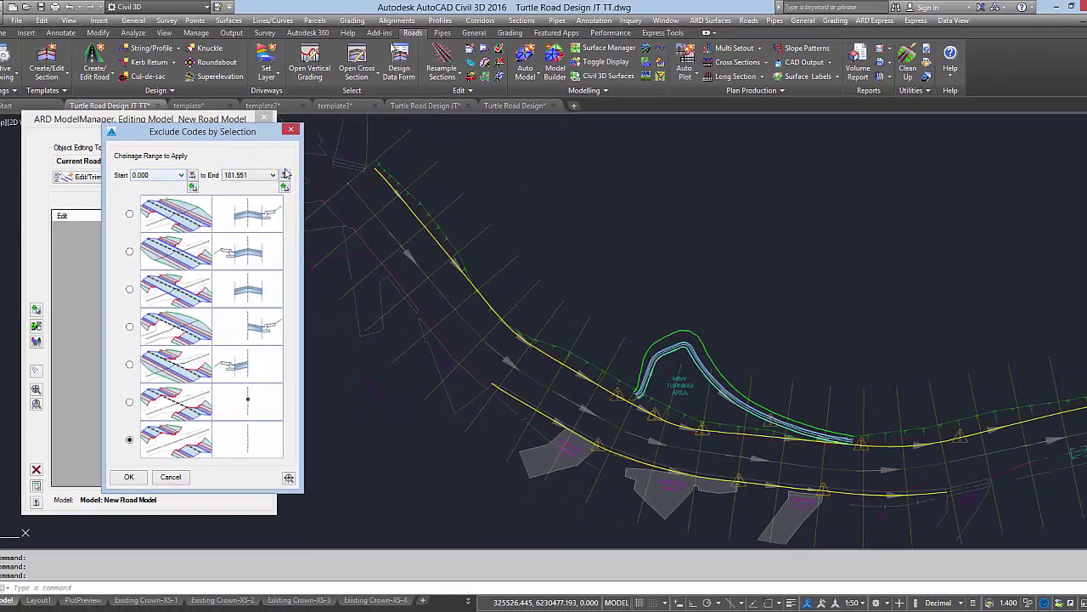
pyautogui.click(285, 174)
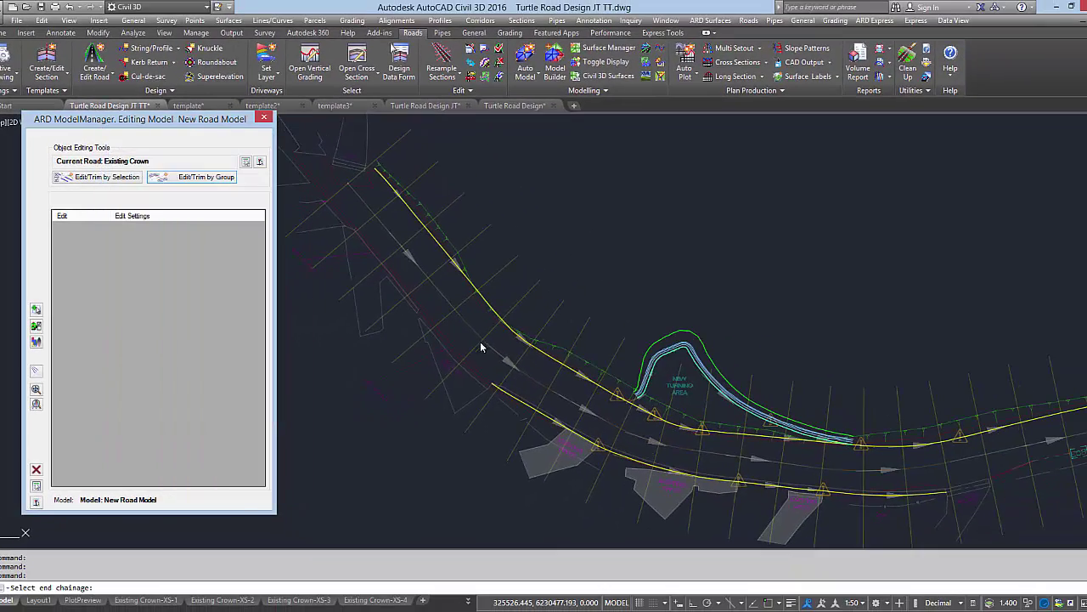
pyautogui.click(493, 385)
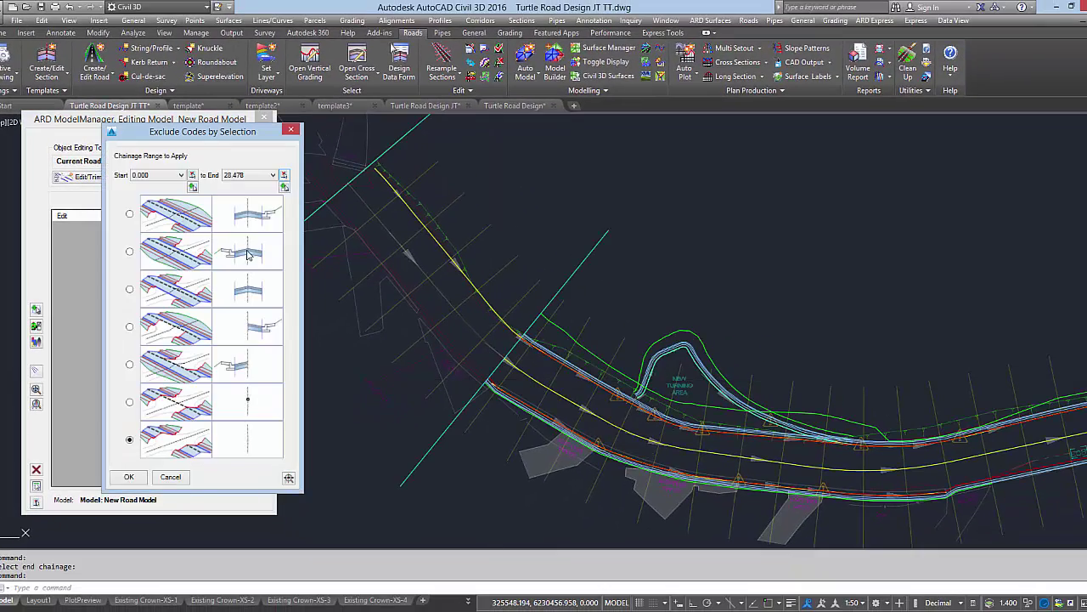
pyautogui.click(130, 251)
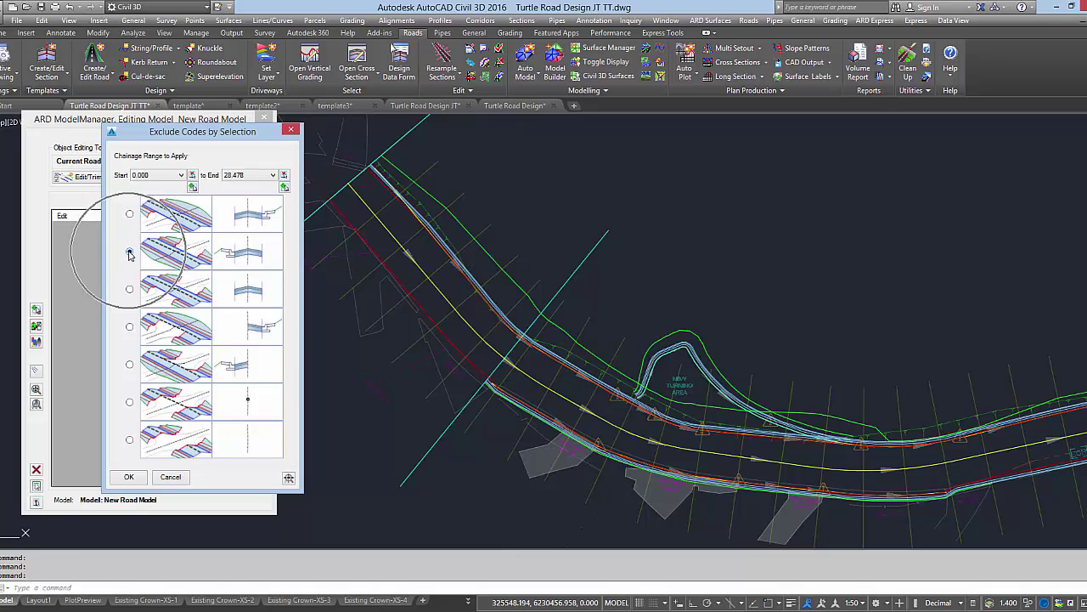
pyautogui.click(397, 286)
pyautogui.click(129, 476)
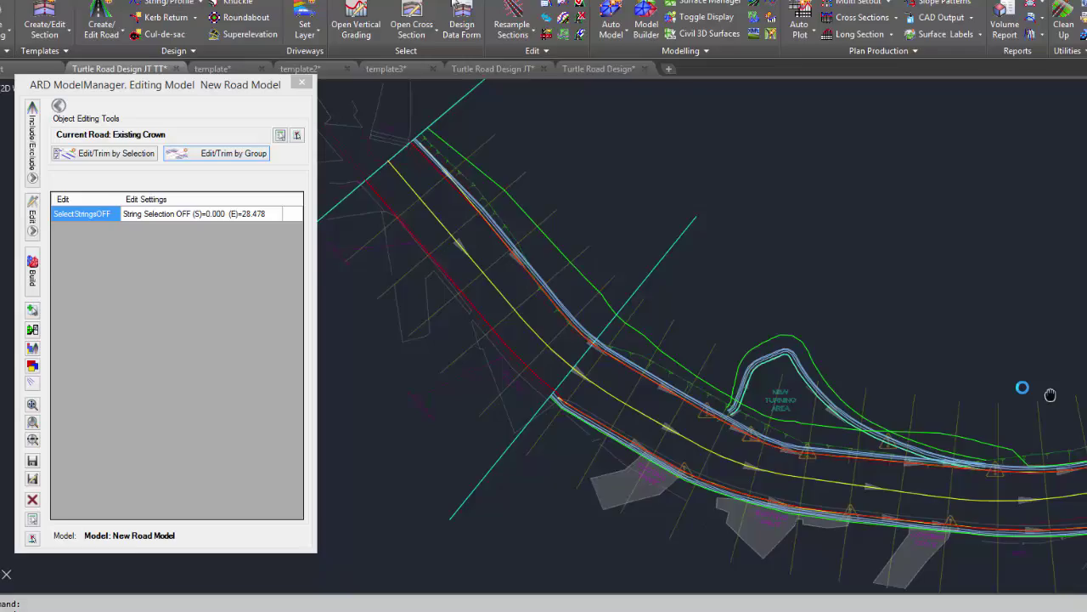
# Exclude Existing Crown's right-side kerb and batter codes from chainage 84.239, where the right edge string ends, to 181.551
pyautogui.moveTo(1051, 395); pyautogui.dragTo(444, 311, button='middle')
pyautogui.press('ctrl')
pyautogui.click(204, 140)
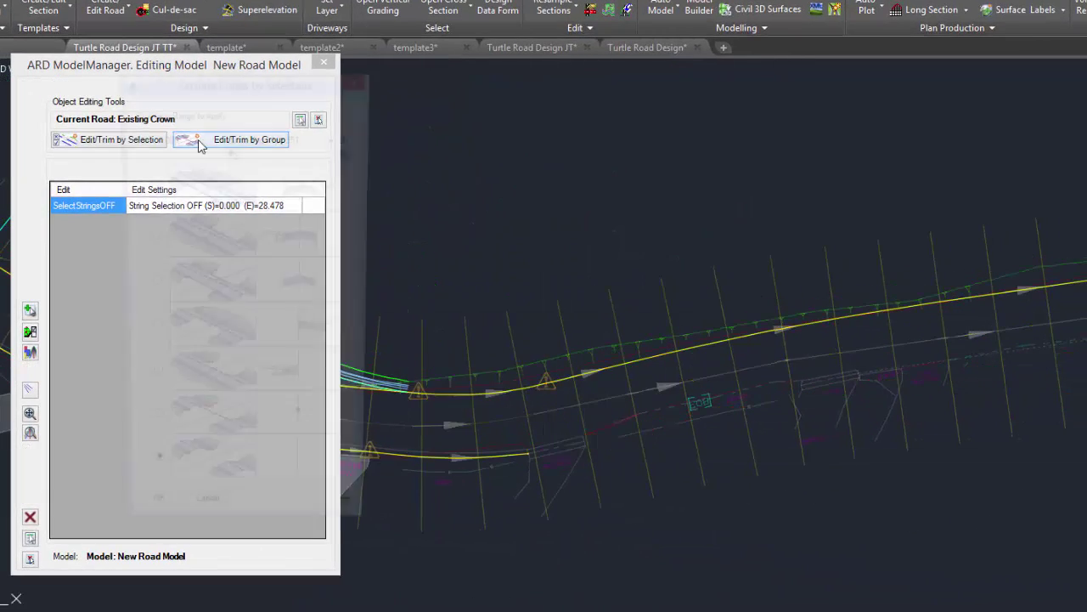
pyautogui.click(150, 237)
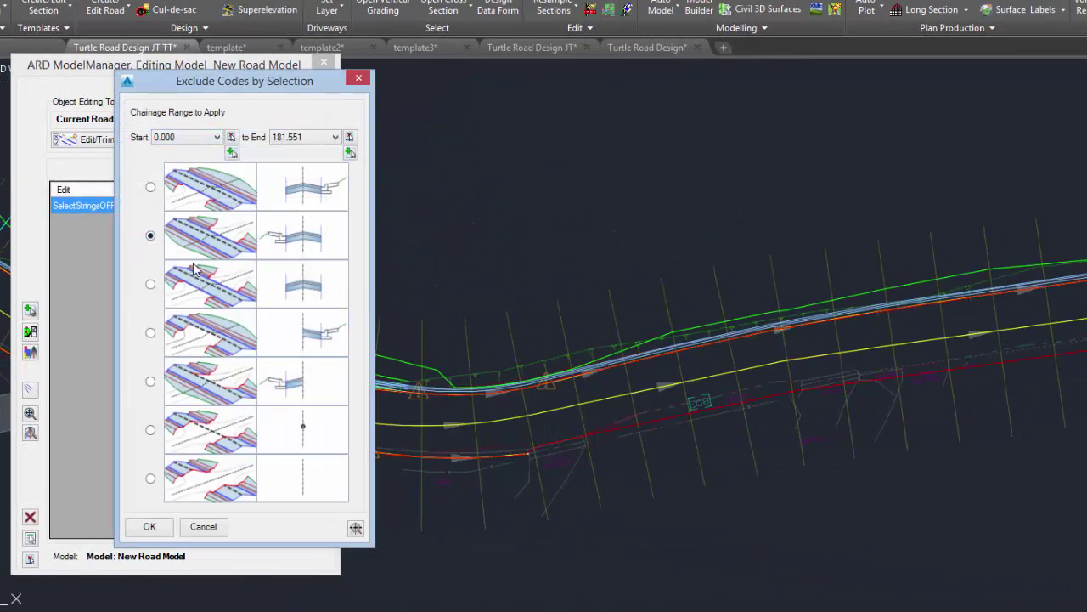
pyautogui.click(231, 139)
pyautogui.click(527, 451)
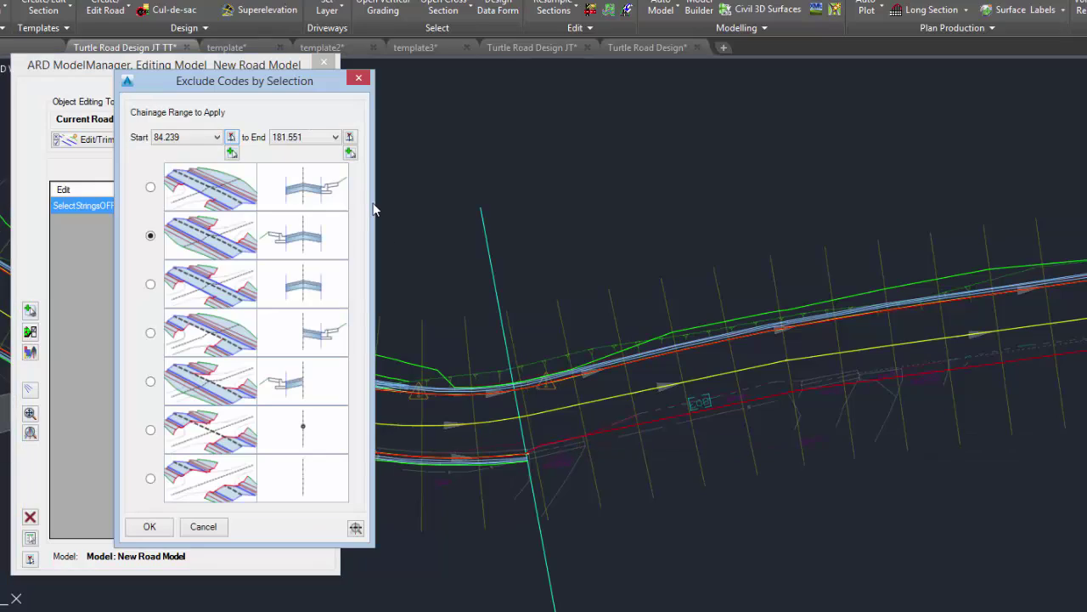
pyautogui.click(336, 138)
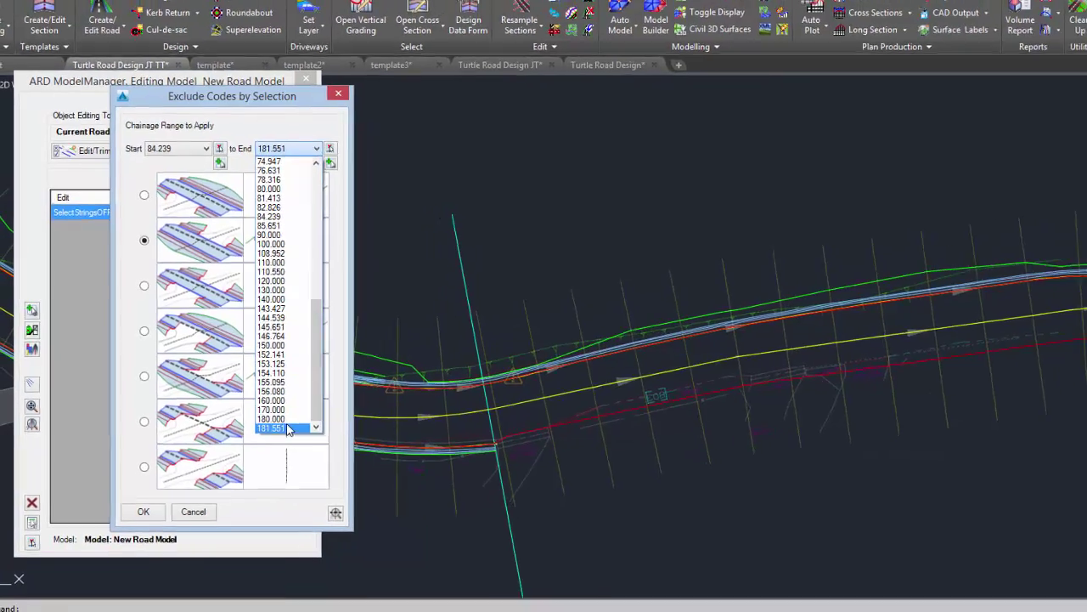
pyautogui.click(299, 436)
pyautogui.click(132, 487)
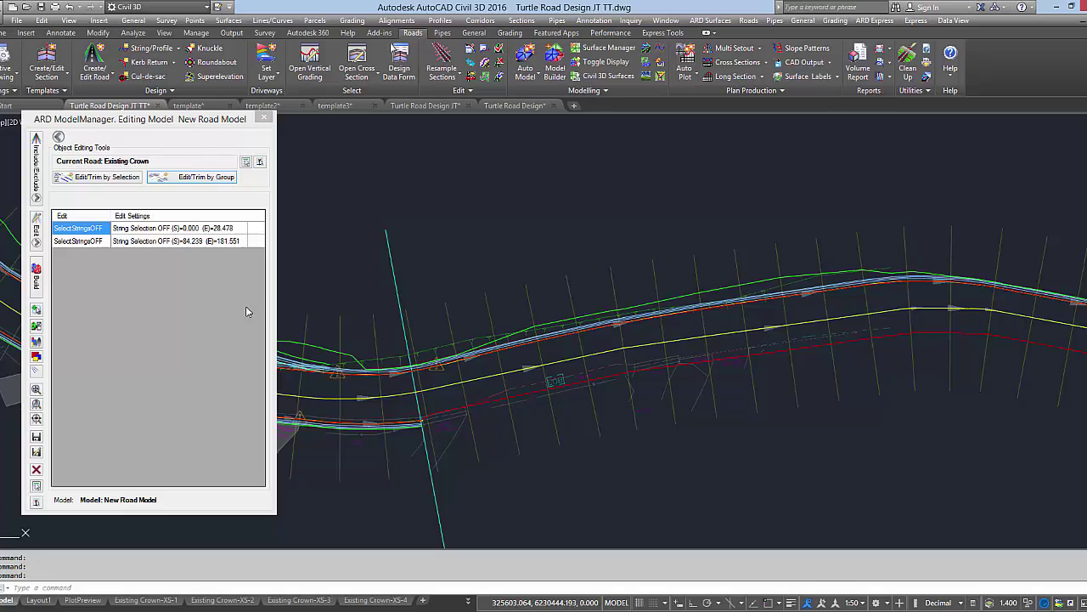
pyautogui.click(392, 263)
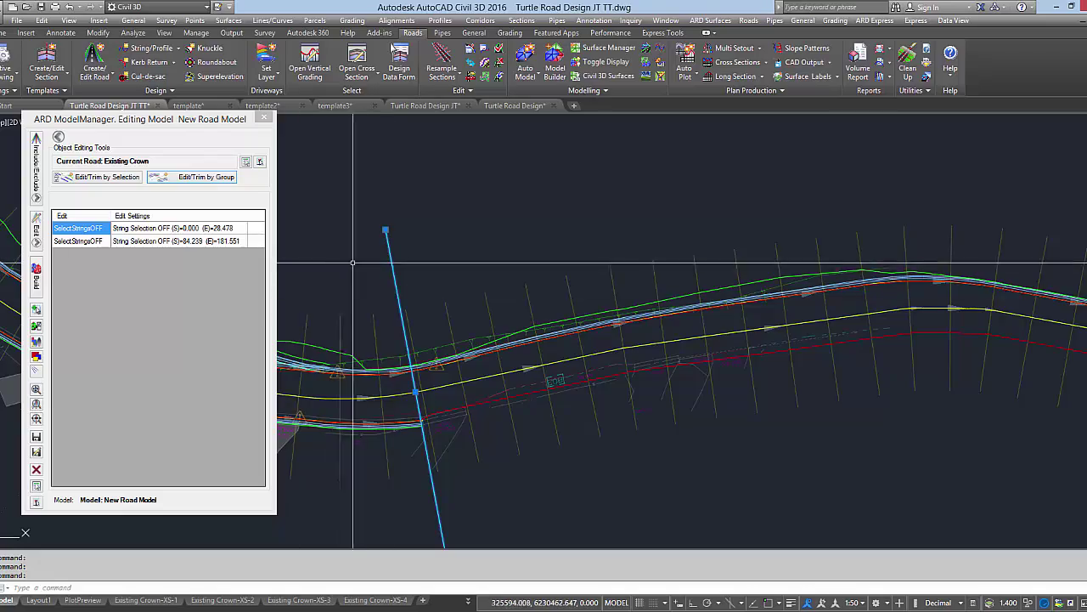
pyautogui.press('Escape')
# Exclude Existing Crown's left-side codes across the new turning area, from chainage 45.125 to 73.262, and save the model
pyautogui.moveTo(364, 278); pyautogui.dragTo(728, 278, button='middle')
pyautogui.scroll(2, 577, 318)
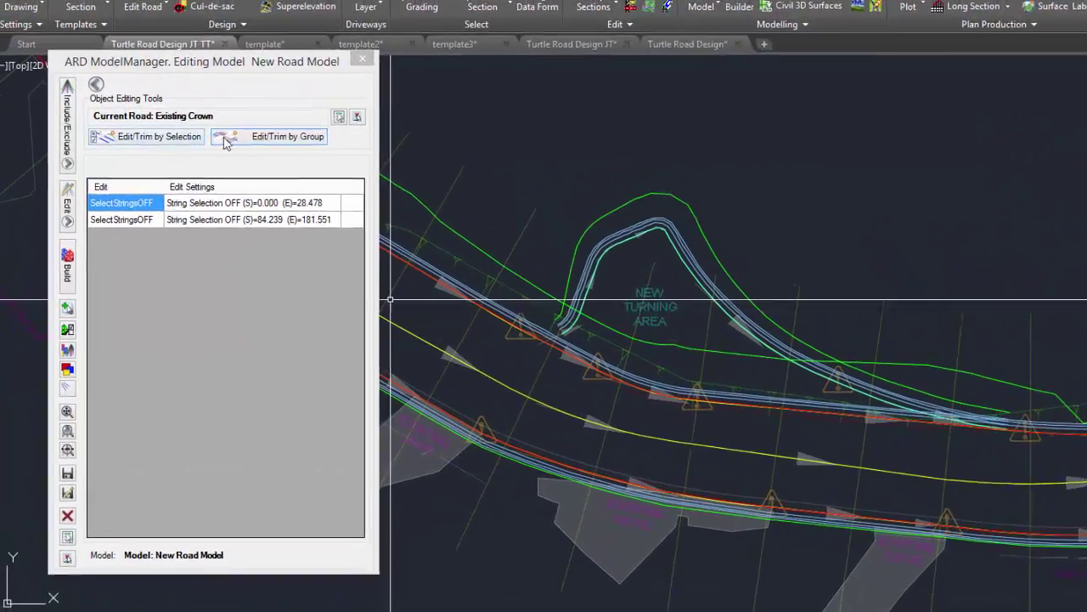
pyautogui.click(171, 179)
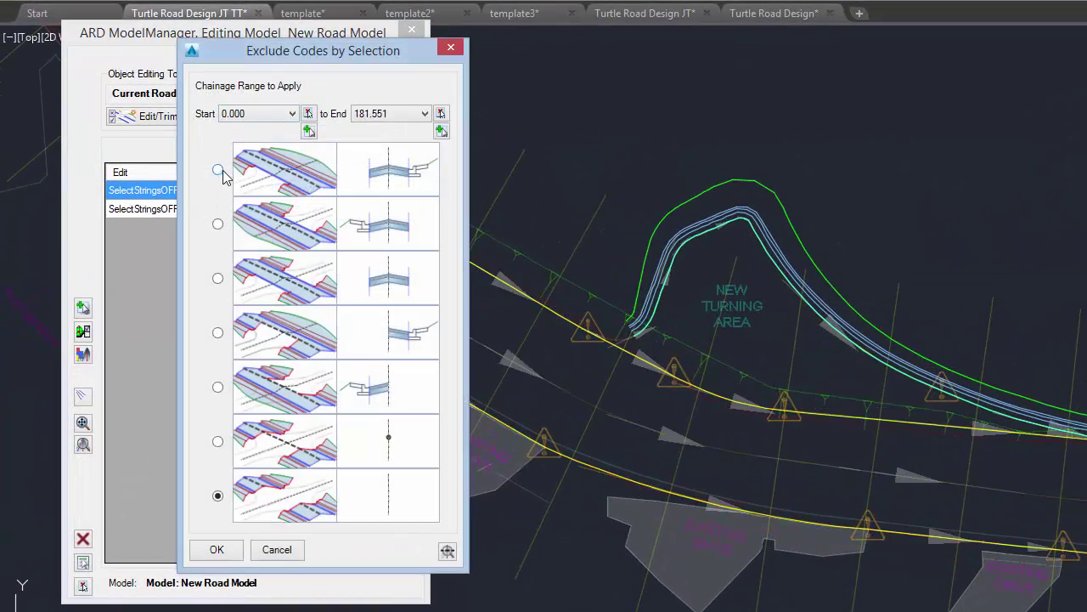
pyautogui.click(218, 171)
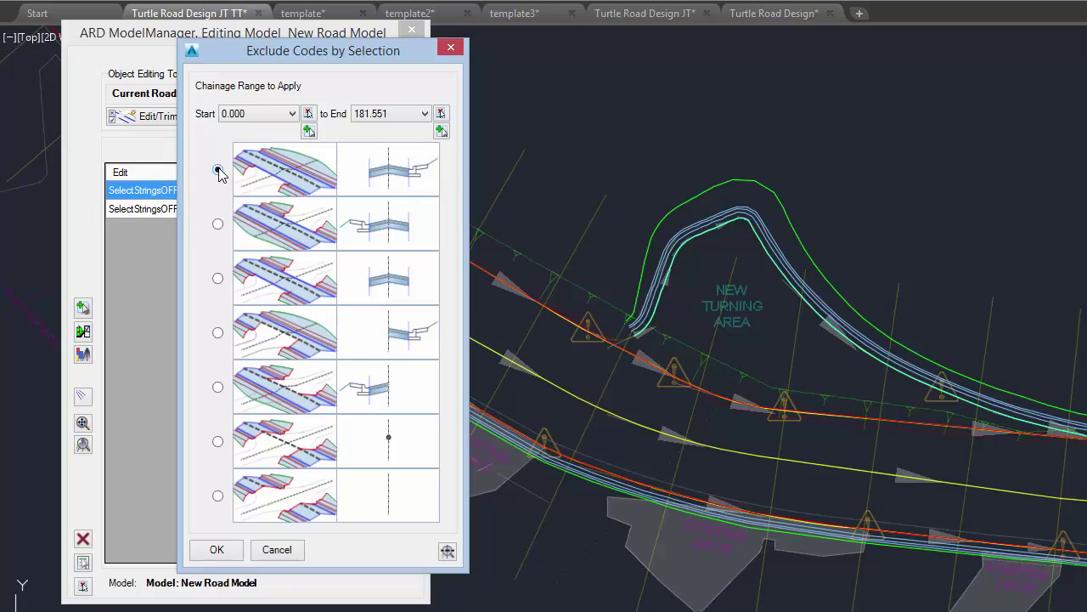
pyautogui.click(308, 114)
pyautogui.click(615, 365)
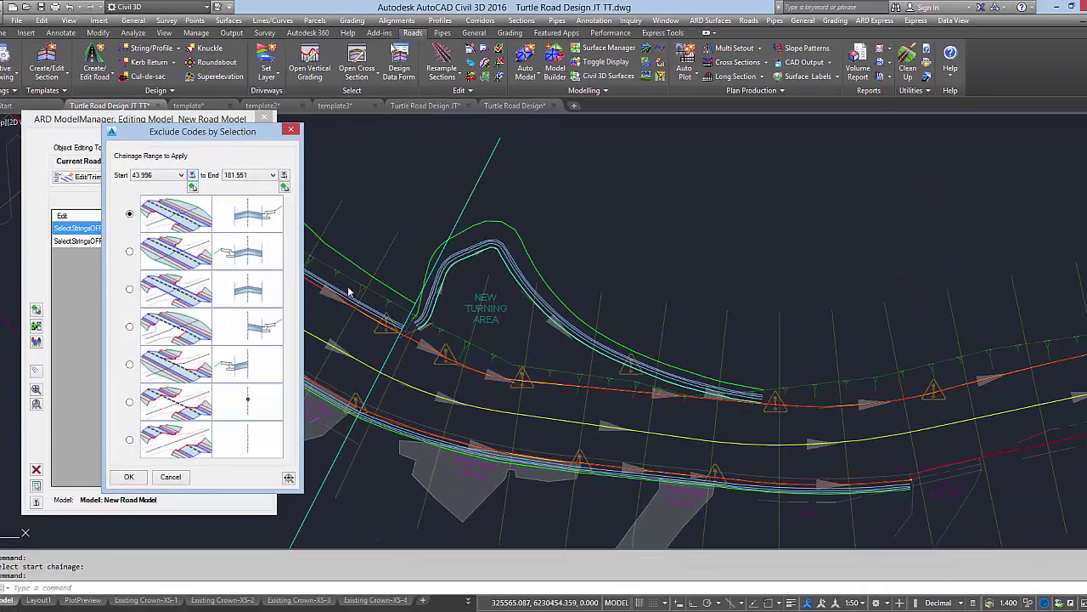
pyautogui.click(192, 175)
pyautogui.click(414, 344)
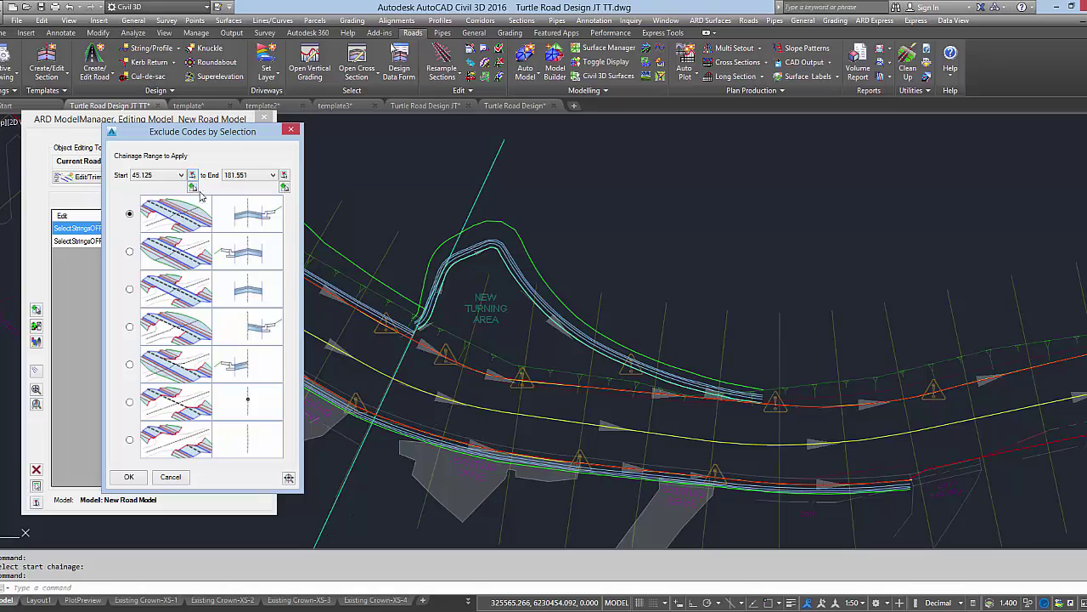
pyautogui.click(286, 175)
pyautogui.click(639, 371)
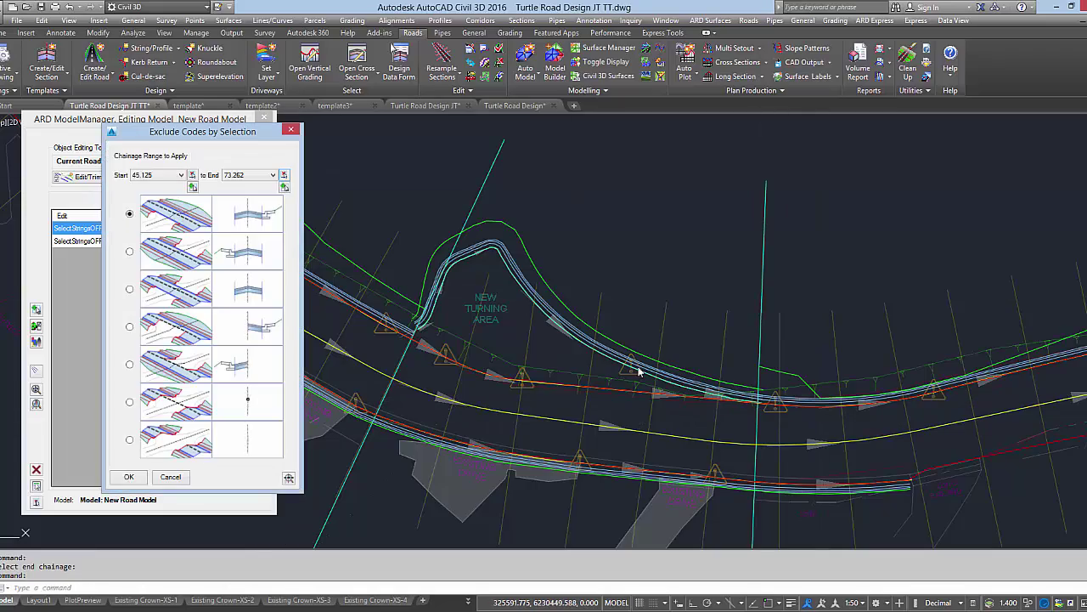
pyautogui.click(128, 476)
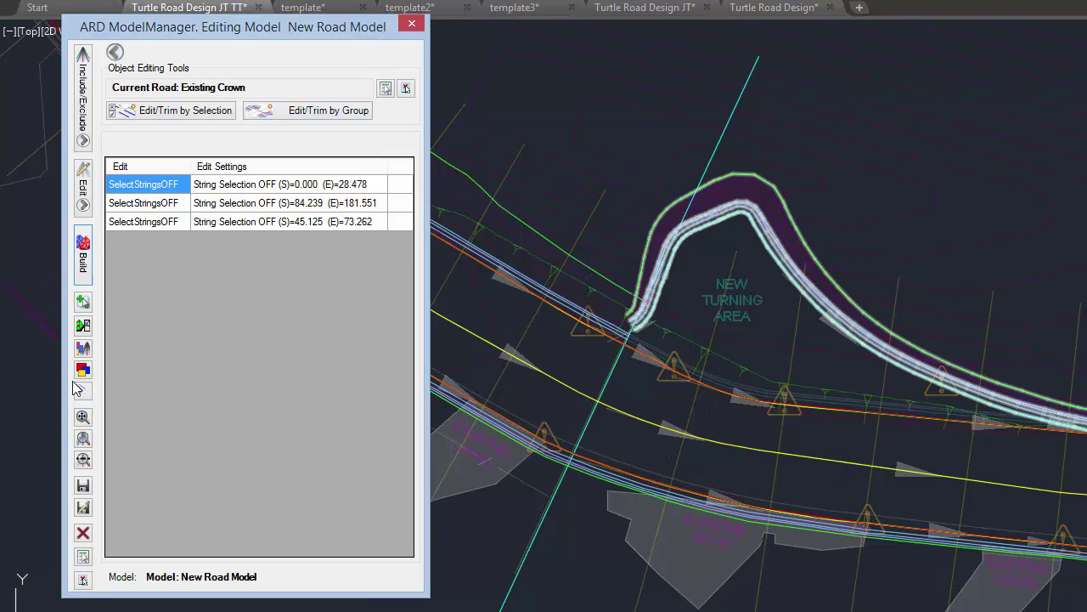
pyautogui.click(84, 485)
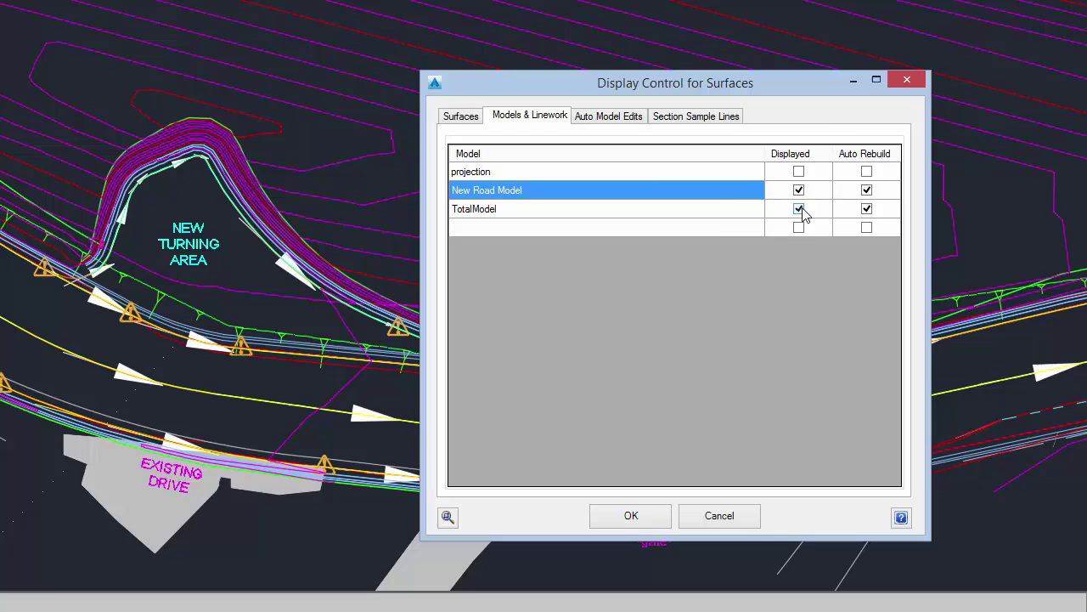
# Turn off the TotalModel linework display and set the surface contour interval to 0.1
pyautogui.click(799, 209)
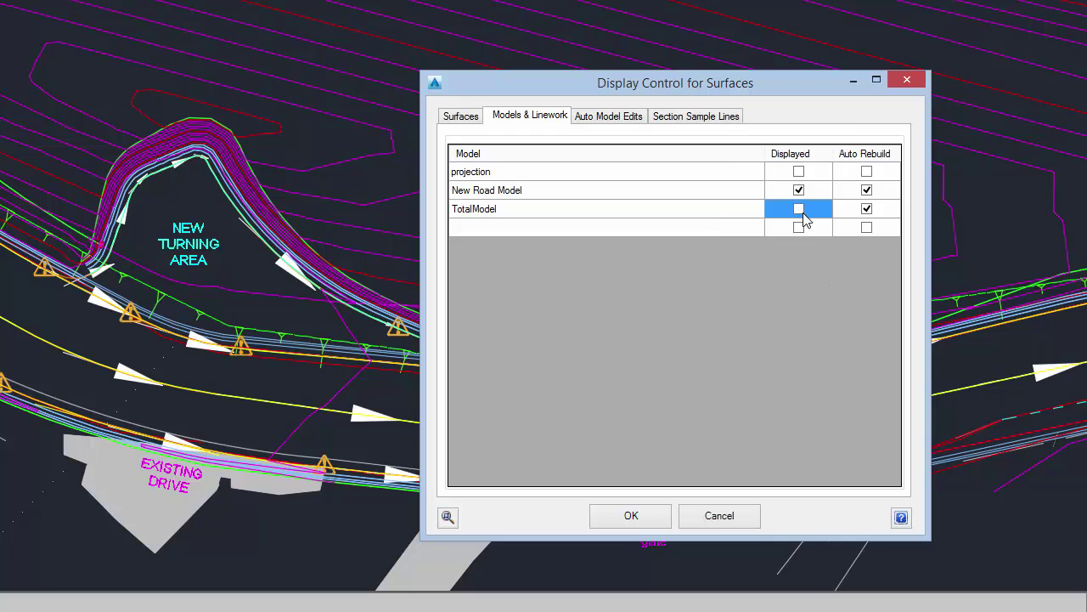
pyautogui.click(476, 114)
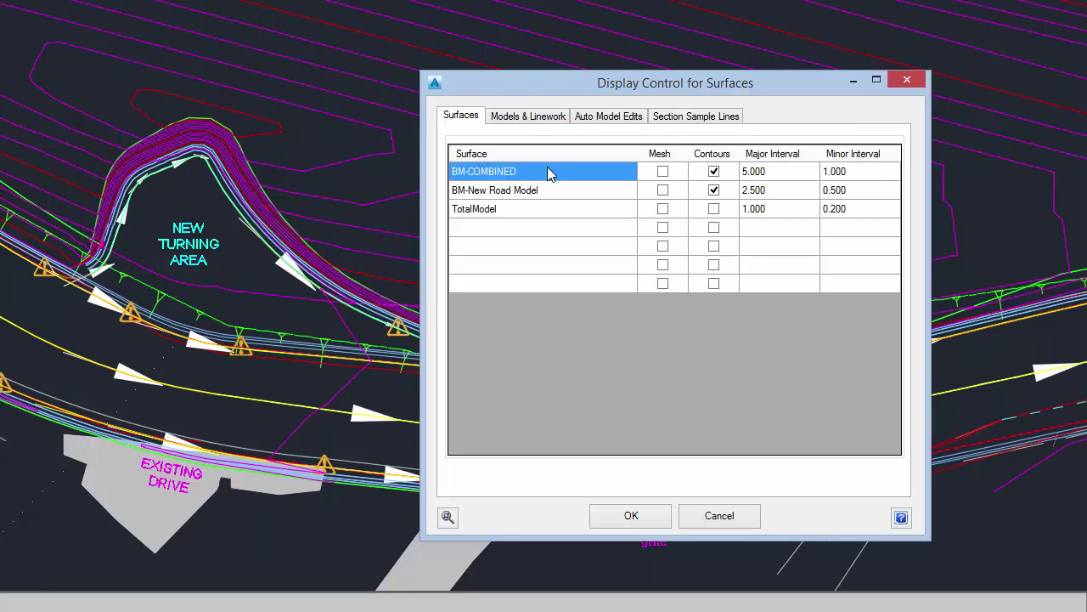
pyautogui.click(714, 172)
pyautogui.write('0.1')
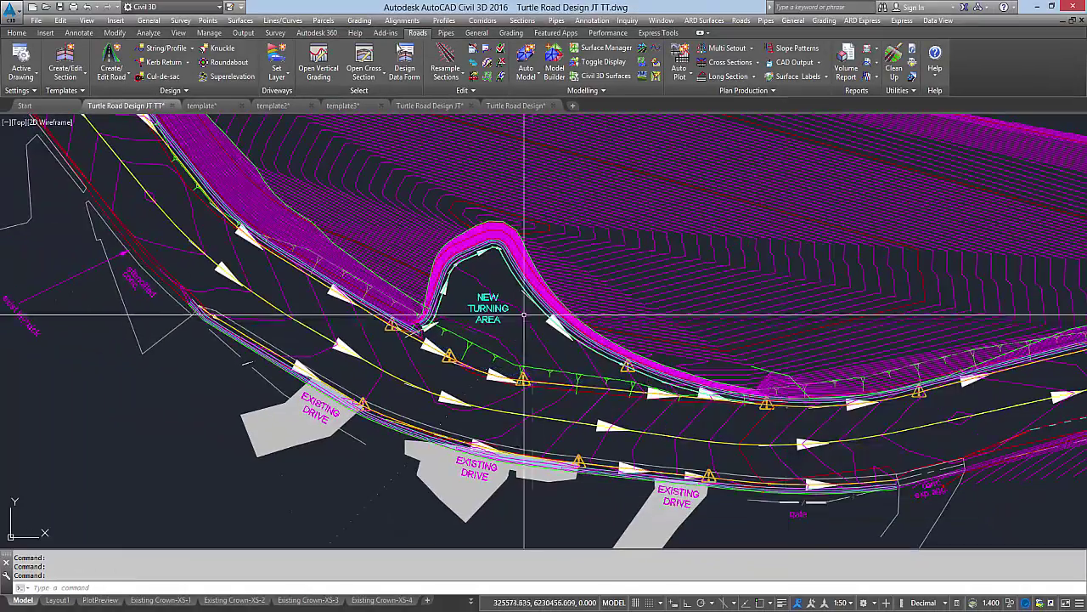
# Start a cross section plot and choose Existing Crown as the alignment to plot
pyautogui.scroll(2, 474, 350)
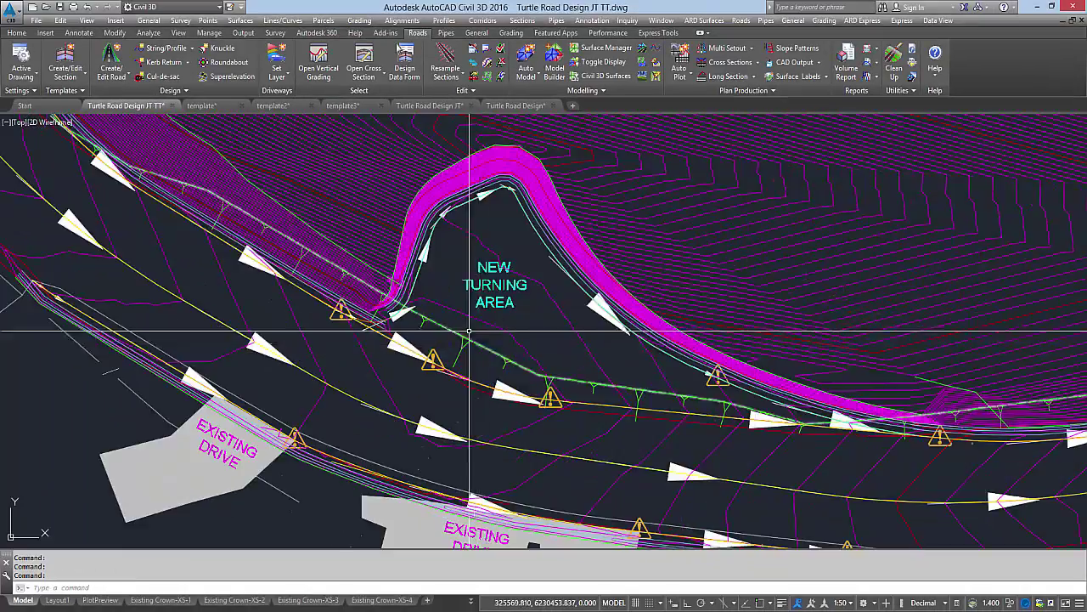
pyautogui.scroll(-2, 472, 341)
pyautogui.moveTo(313, 304)
pyautogui.mouseDown(button='middle')
pyautogui.moveTo(614, 437)
pyautogui.moveTo(330, 330)
pyautogui.mouseUp(button='middle')
pyautogui.moveTo(825, 449)
pyautogui.mouseDown(button='middle')
pyautogui.moveTo(570, 422)
pyautogui.moveTo(815, 426)
pyautogui.mouseUp(button='middle')
pyautogui.scroll(2, 595, 418)
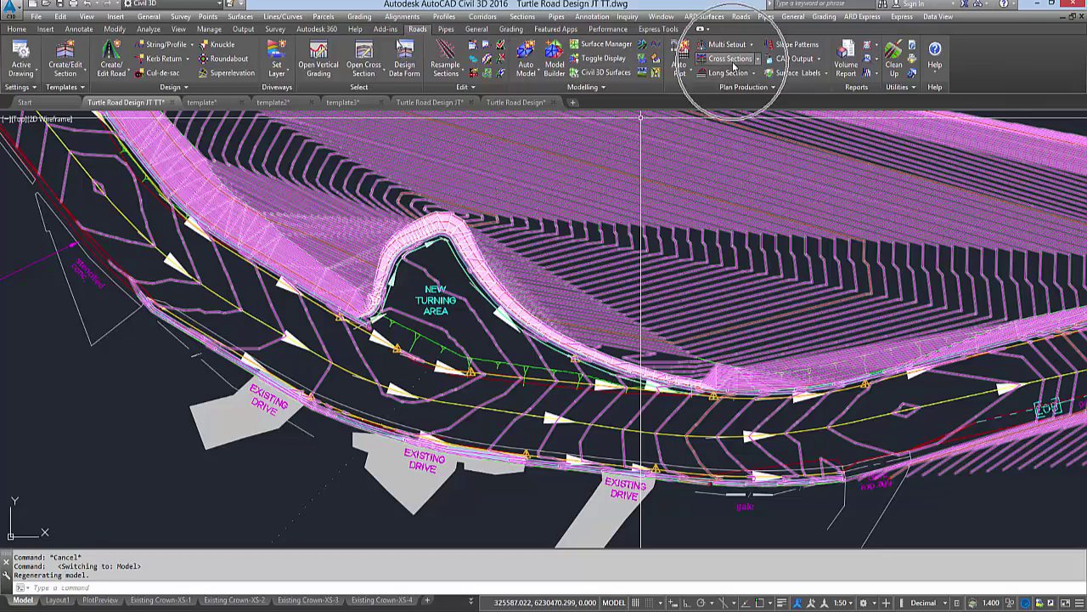
pyautogui.click(731, 59)
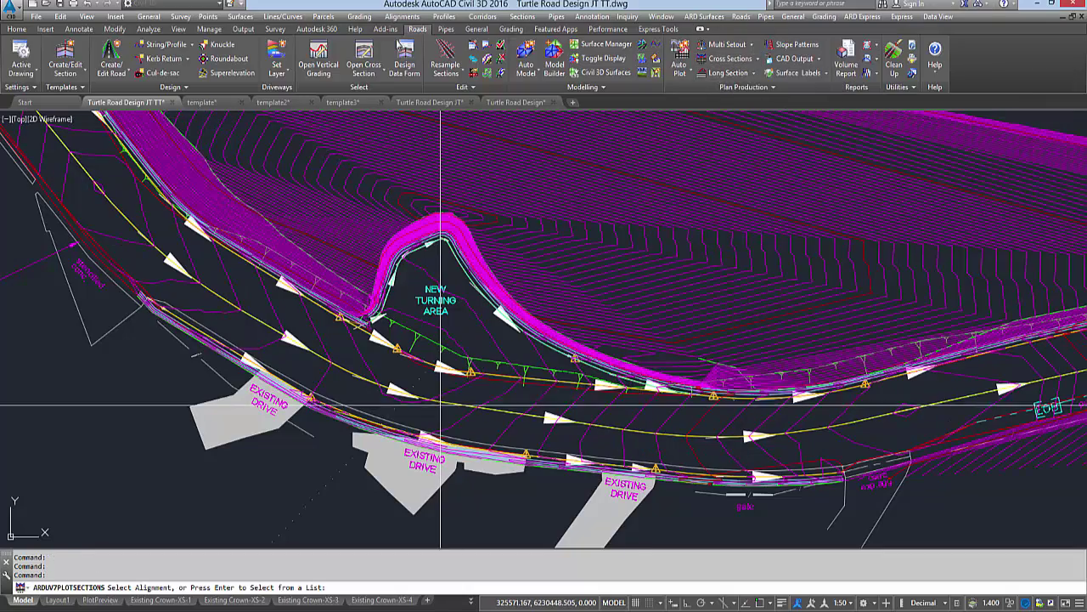
pyautogui.press('Return')
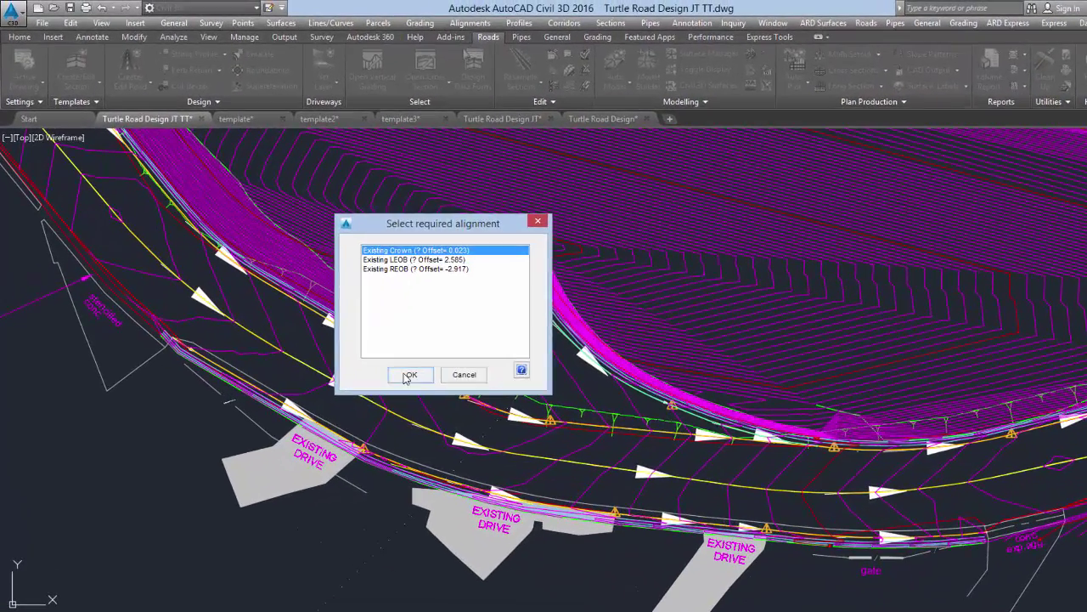
pyautogui.click(346, 333)
pyautogui.click(625, 316)
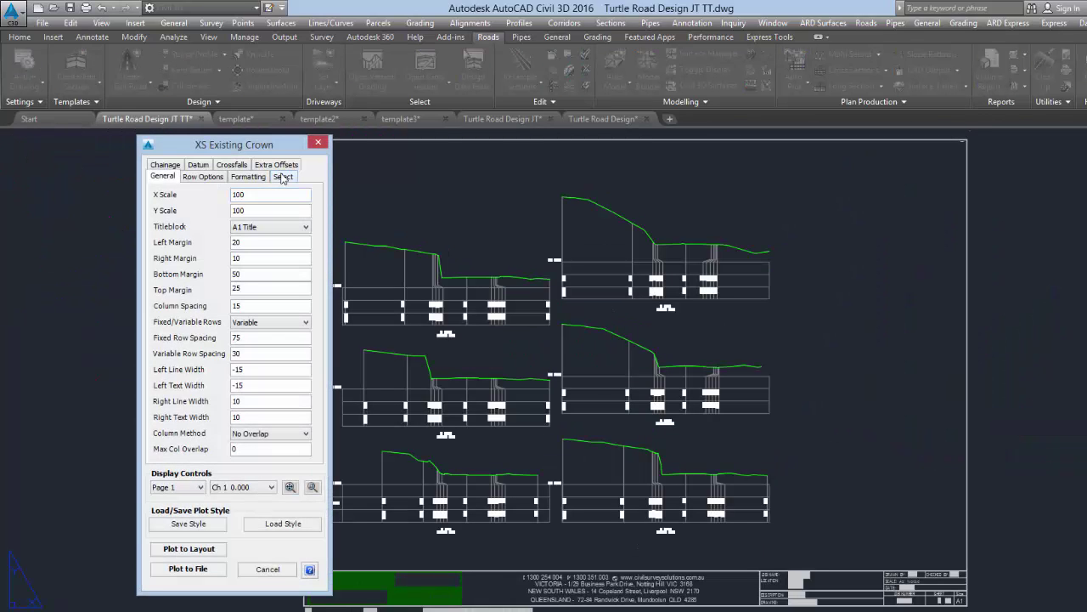
# Open the cross section row information and delete the BM-New Model named surface band
pyautogui.moveTo(248, 147); pyautogui.dragTo(191, 99)
pyautogui.click(151, 130)
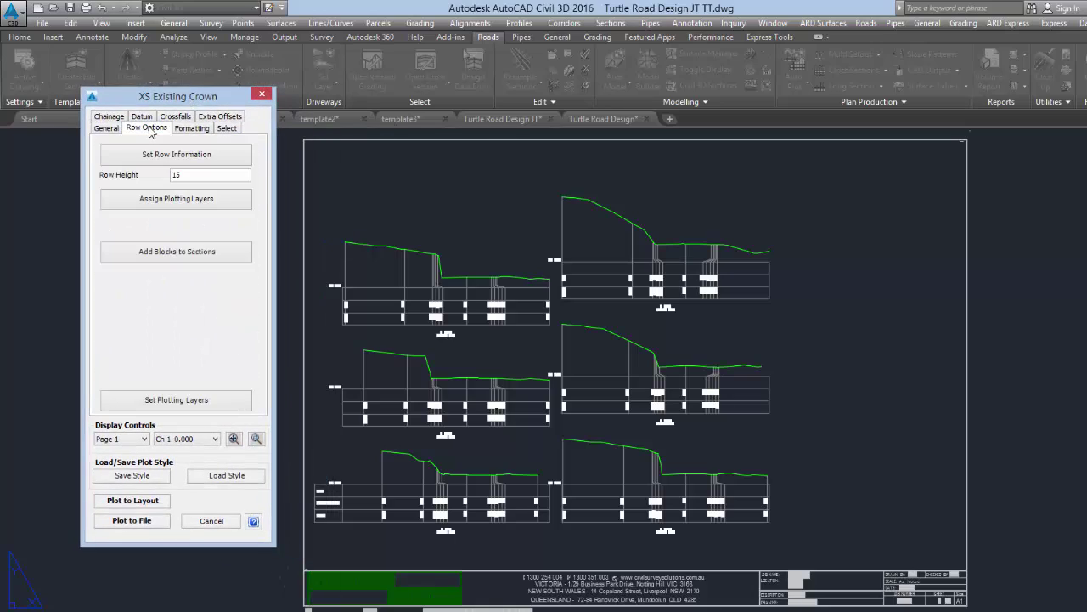
pyautogui.click(187, 154)
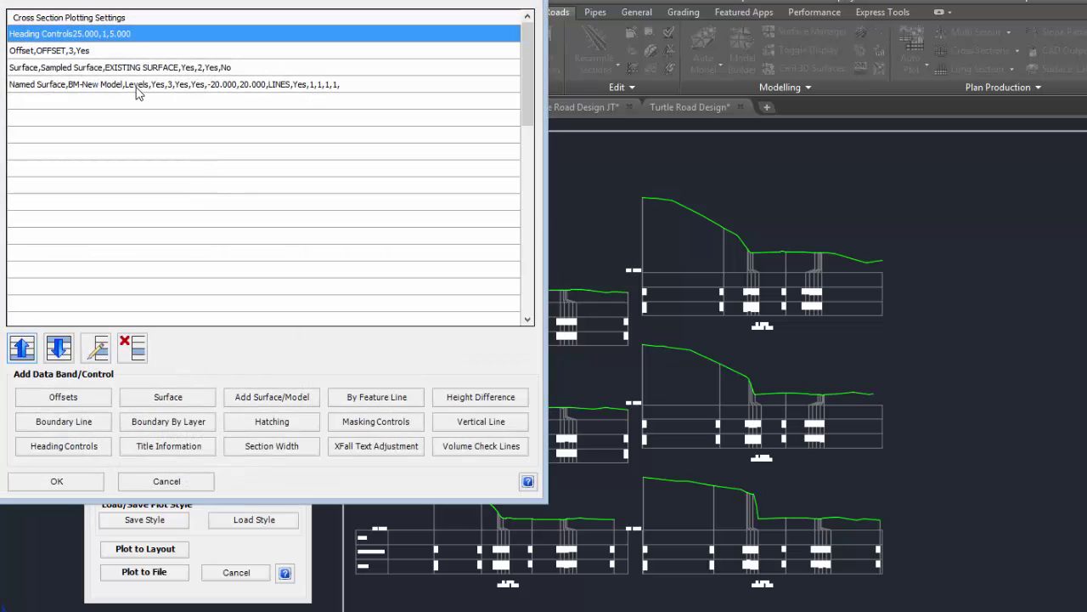
pyautogui.click(136, 85)
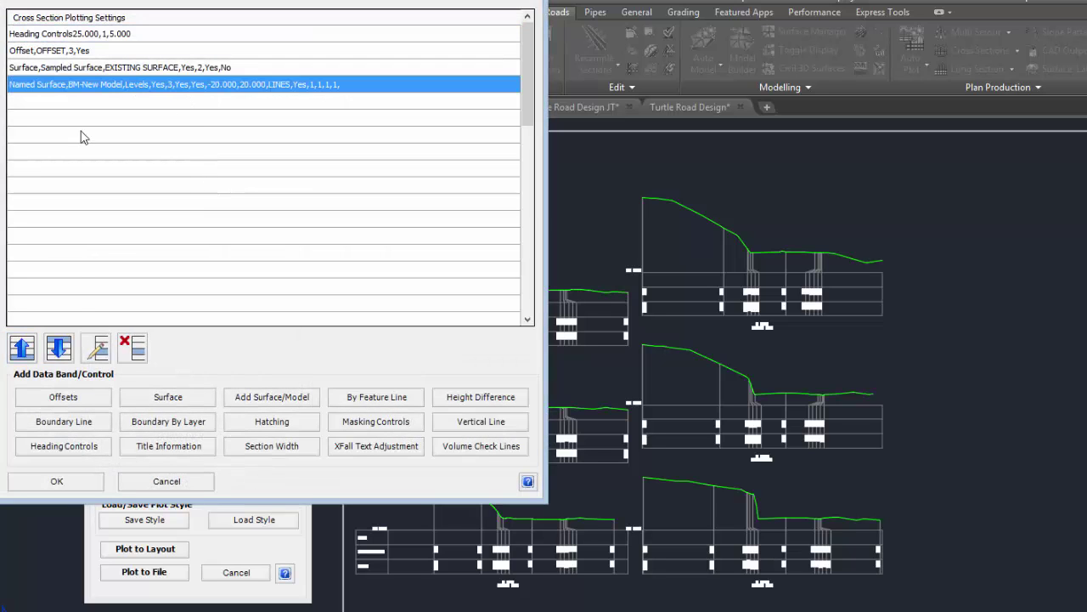
pyautogui.click(127, 350)
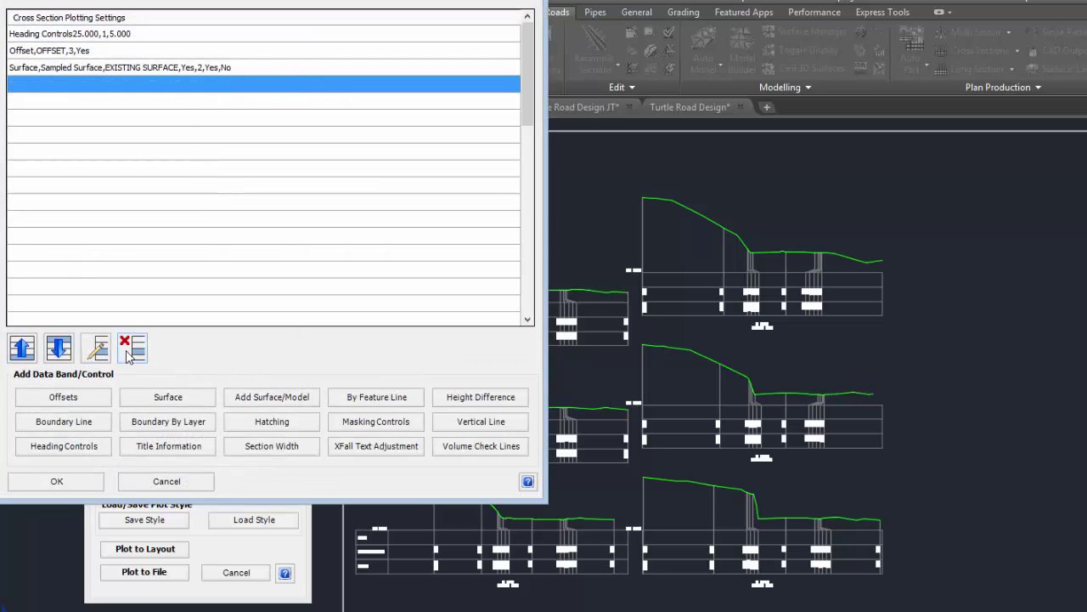
# Add a surface/model band for BM-New Road Model with a left sample width of -15 and a right sample width of 15
pyautogui.click(258, 399)
pyautogui.click(289, 58)
pyautogui.click(289, 76)
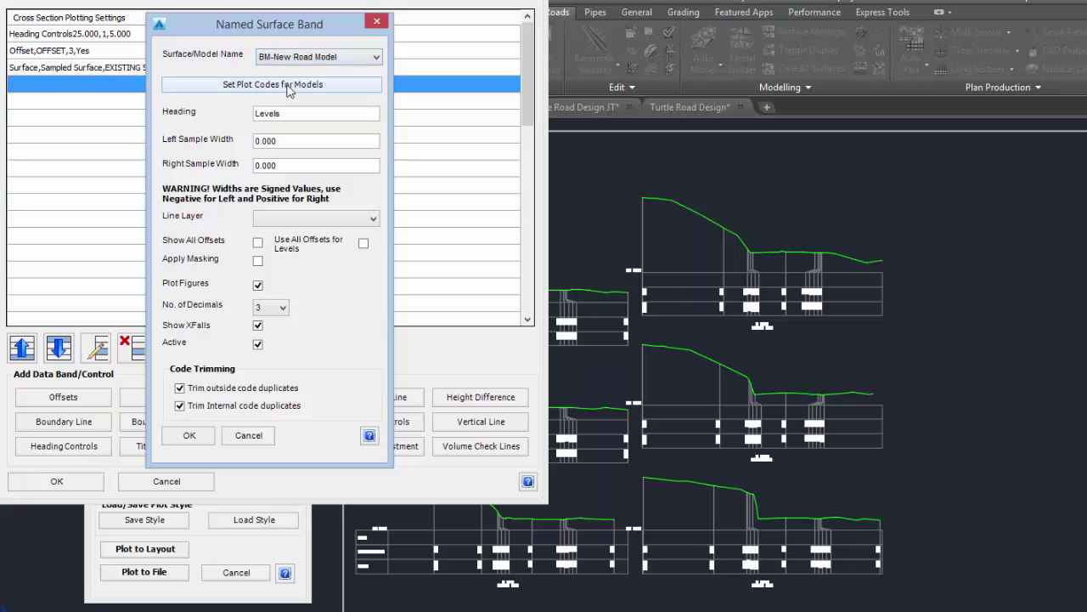
pyautogui.click(280, 85)
pyautogui.moveTo(224, 107); pyautogui.dragTo(209, 70)
pyautogui.click(222, 39)
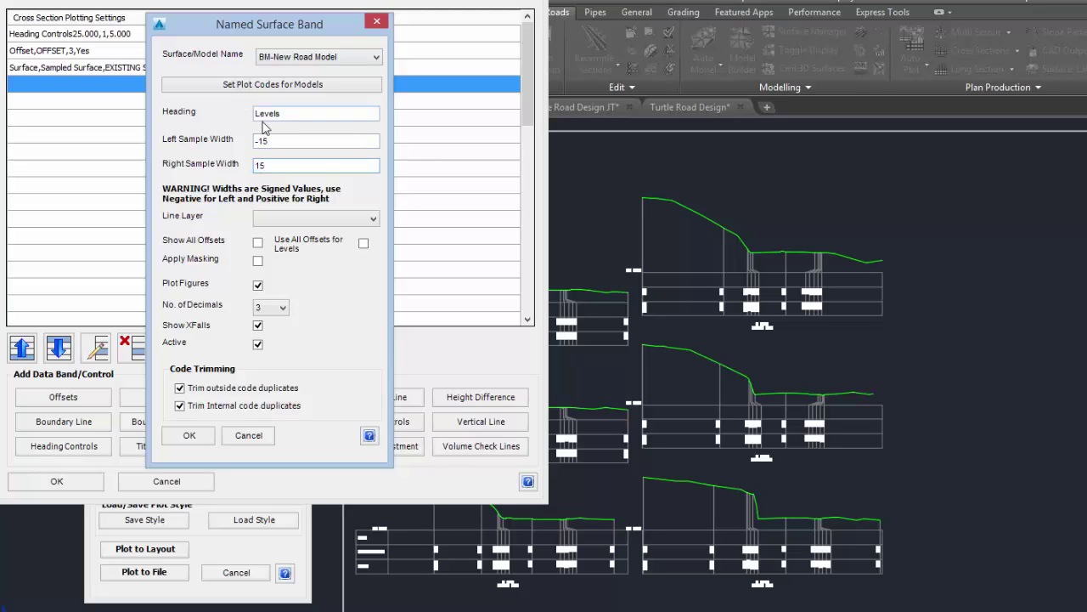
# Set the band's line layer to LINES, enable showing all offsets, masking and all offsets for levels, and update the section preview
pyautogui.click(293, 219)
pyautogui.click(268, 246)
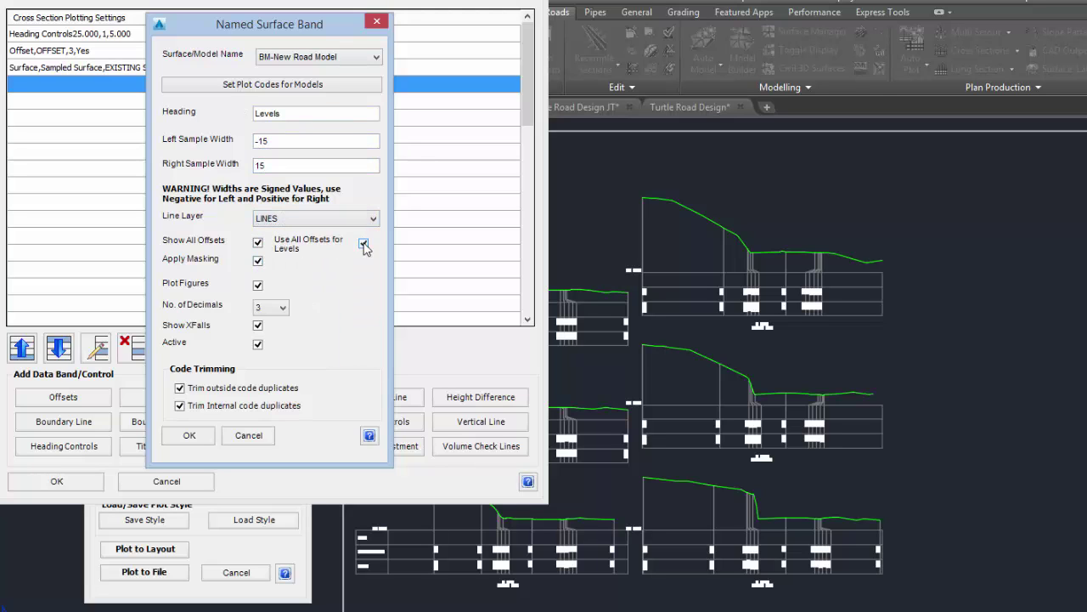
pyautogui.click(189, 435)
pyautogui.click(90, 476)
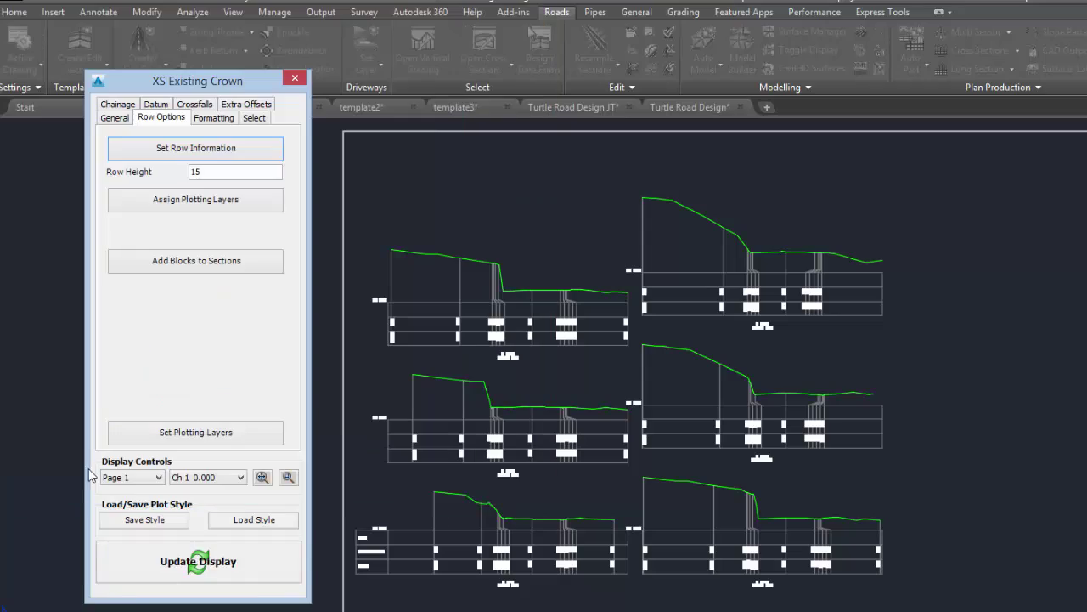
pyautogui.click(194, 560)
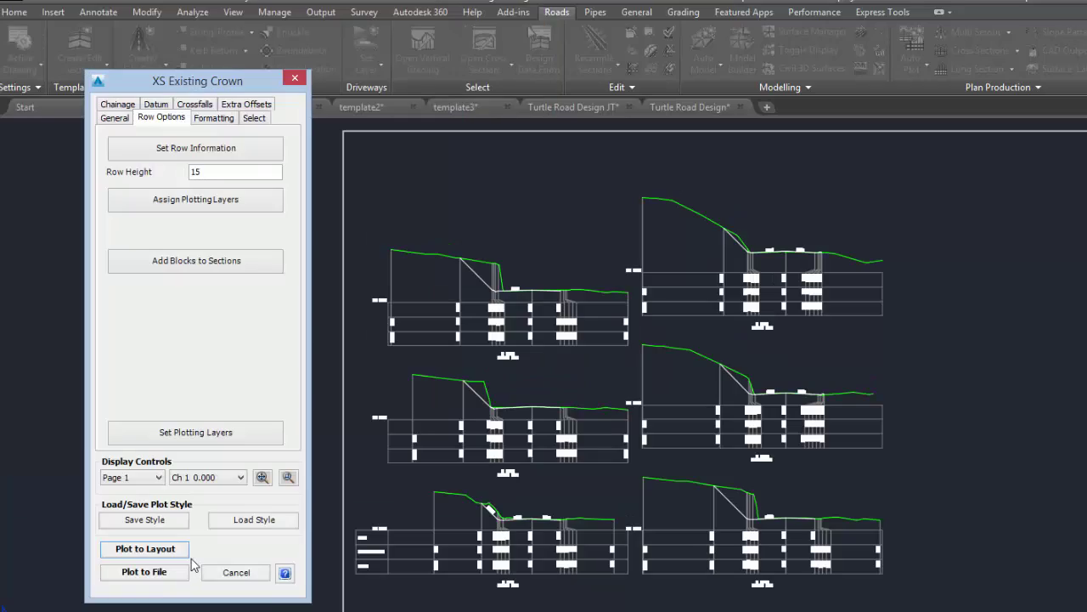
# Display page 2 of the cross section preview and examine the design levels, crossfalls and batters through the turning area
pyautogui.click(154, 466)
pyautogui.click(123, 491)
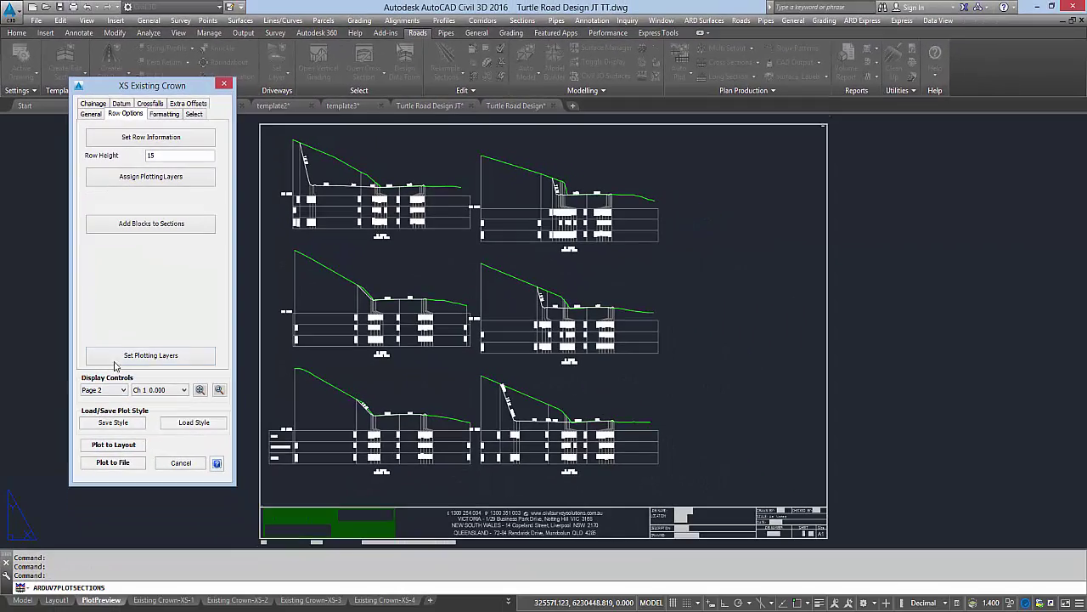
pyautogui.click(218, 390)
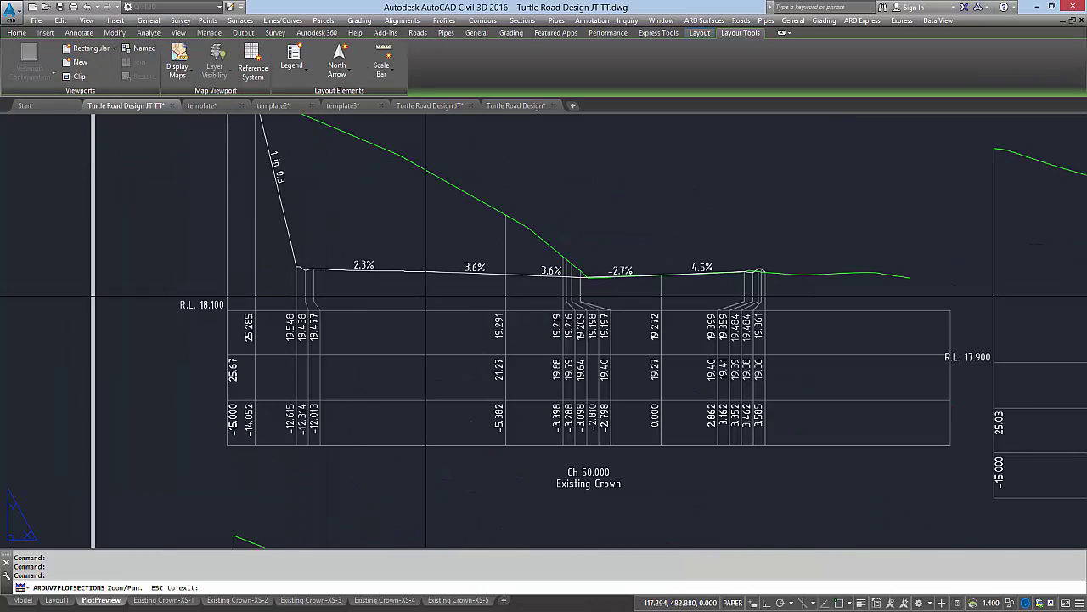
pyautogui.moveTo(438, 286); pyautogui.dragTo(436, 320, button='middle')
pyautogui.scroll(-5, 345, 302)
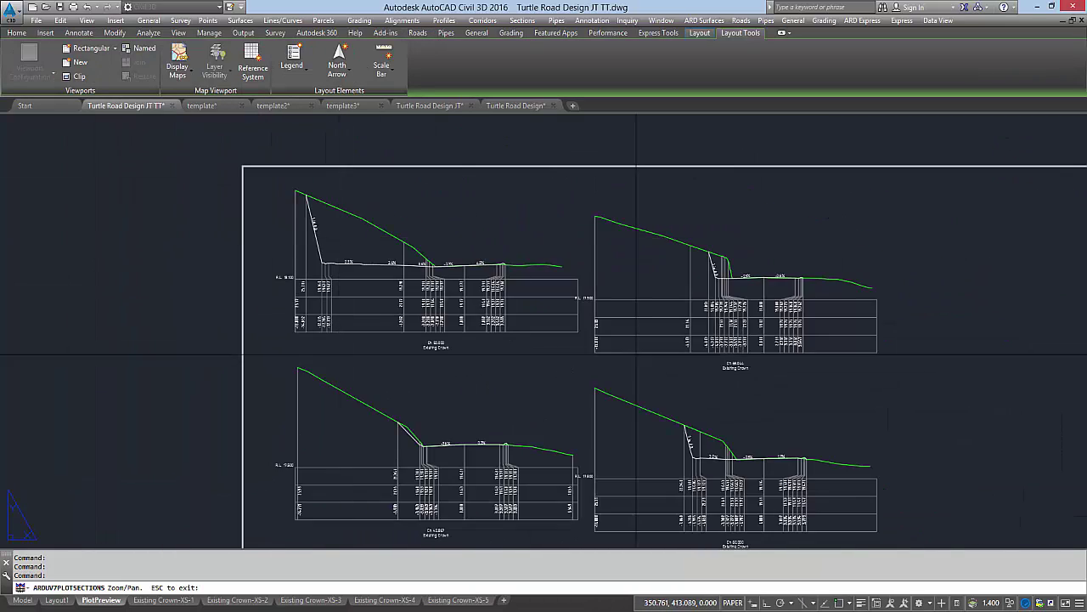
pyautogui.scroll(5, 493, 413)
pyautogui.scroll(-5, 485, 426)
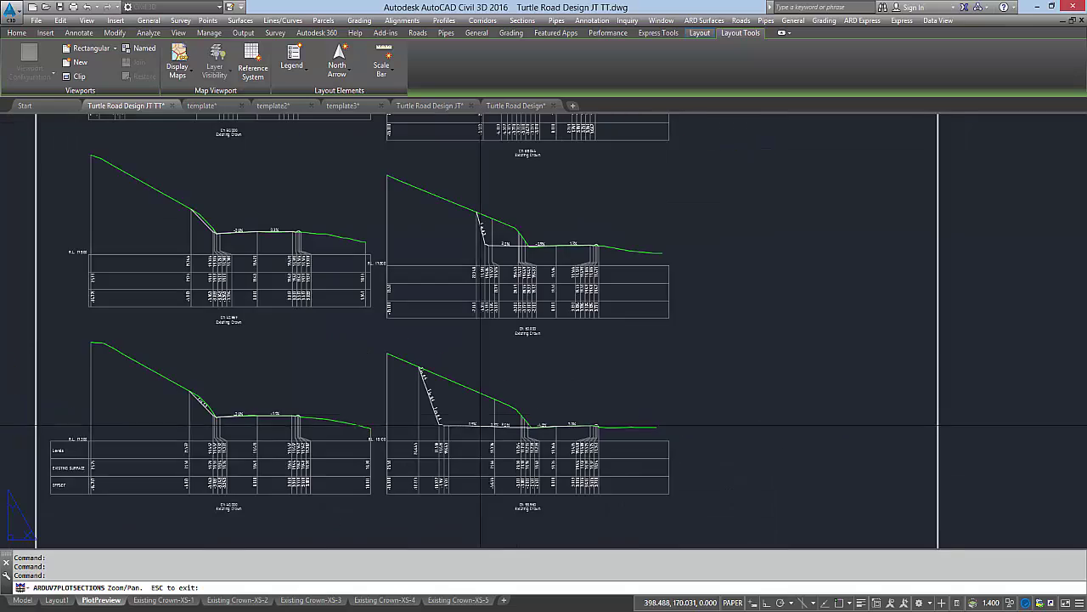
pyautogui.scroll(5, 493, 260)
pyautogui.moveTo(493, 260); pyautogui.dragTo(548, 364, button='middle')
pyautogui.scroll(4, 515, 345)
pyautogui.scroll(-4, 552, 343)
pyautogui.scroll(-4, 547, 365)
pyautogui.scroll(4, 536, 221)
pyautogui.moveTo(536, 221); pyautogui.dragTo(538, 357, button='middle')
pyautogui.scroll(2, 537, 263)
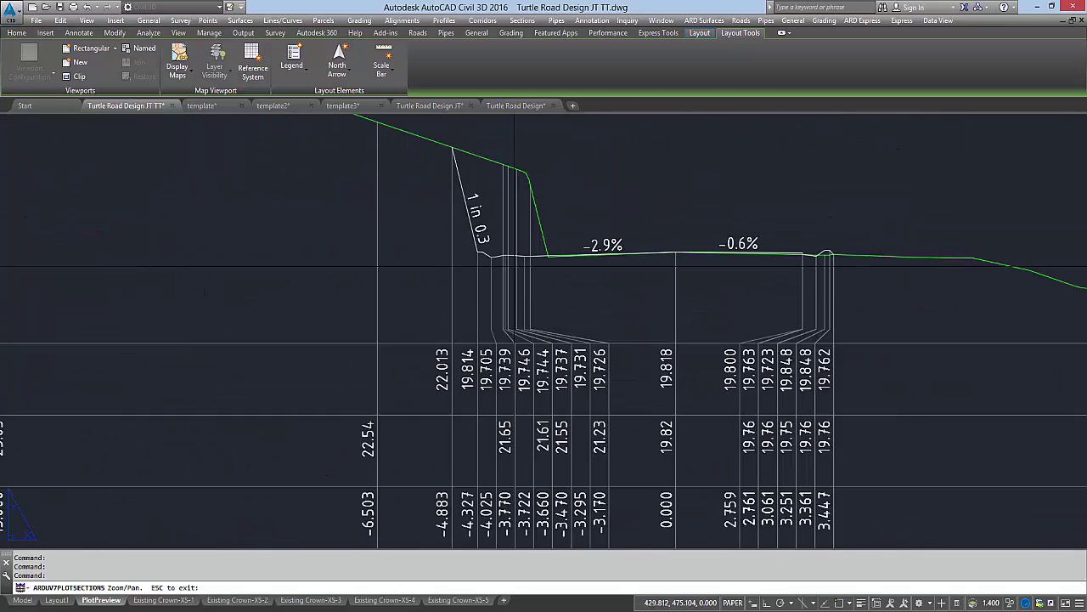
pyautogui.scroll(-7, 513, 260)
pyautogui.moveTo(430, 327); pyautogui.dragTo(449, 269, button='middle')
pyautogui.middleClick(451, 270)
pyautogui.middleClick(451, 270)
pyautogui.press('Escape')
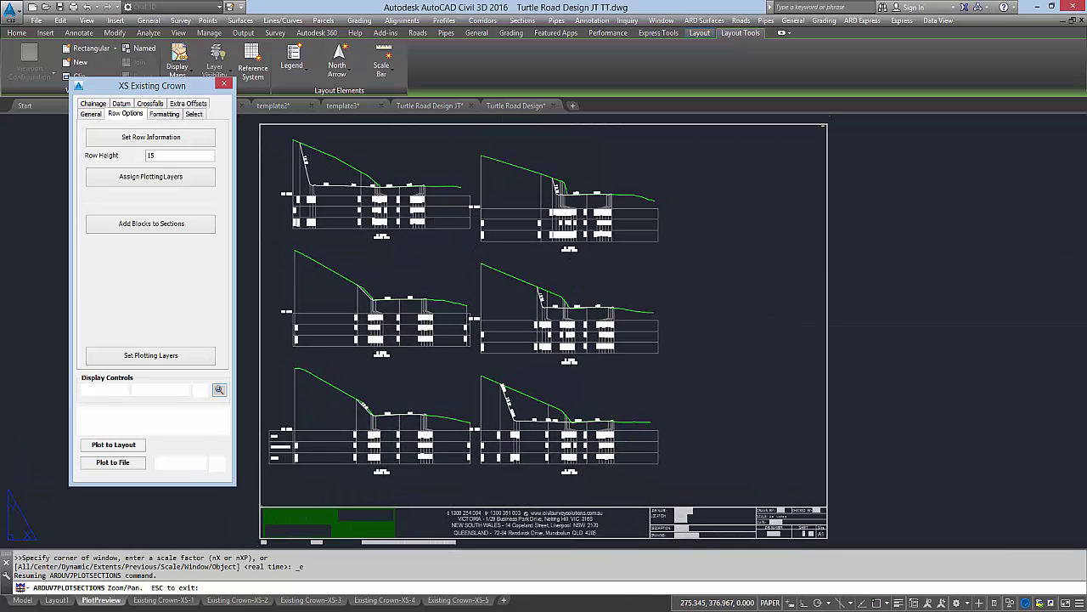
# Plot the Existing Crown cross sections to layout sheets
pyautogui.click(131, 447)
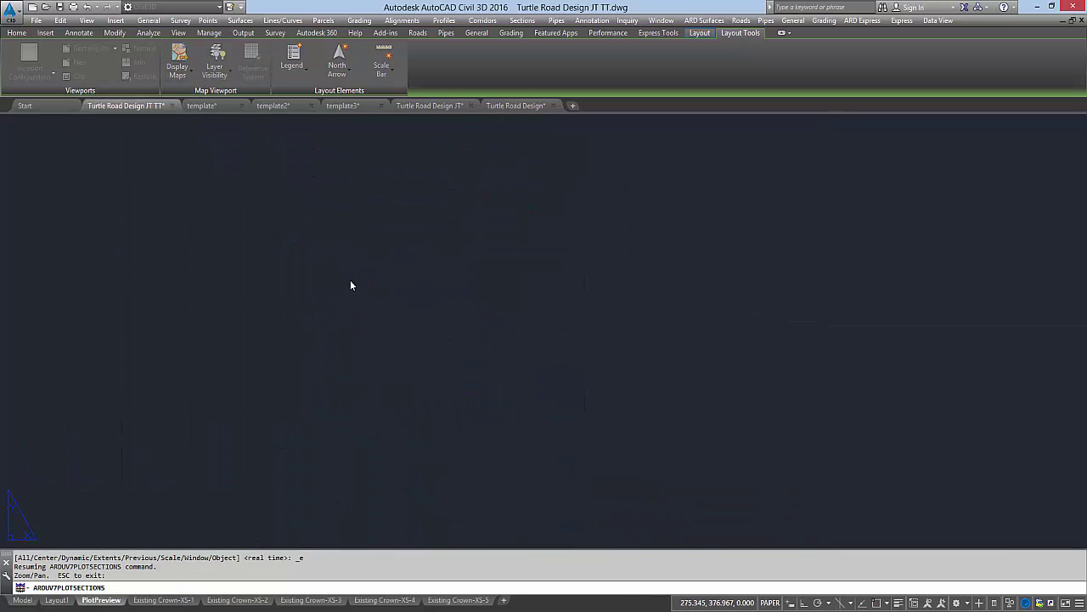